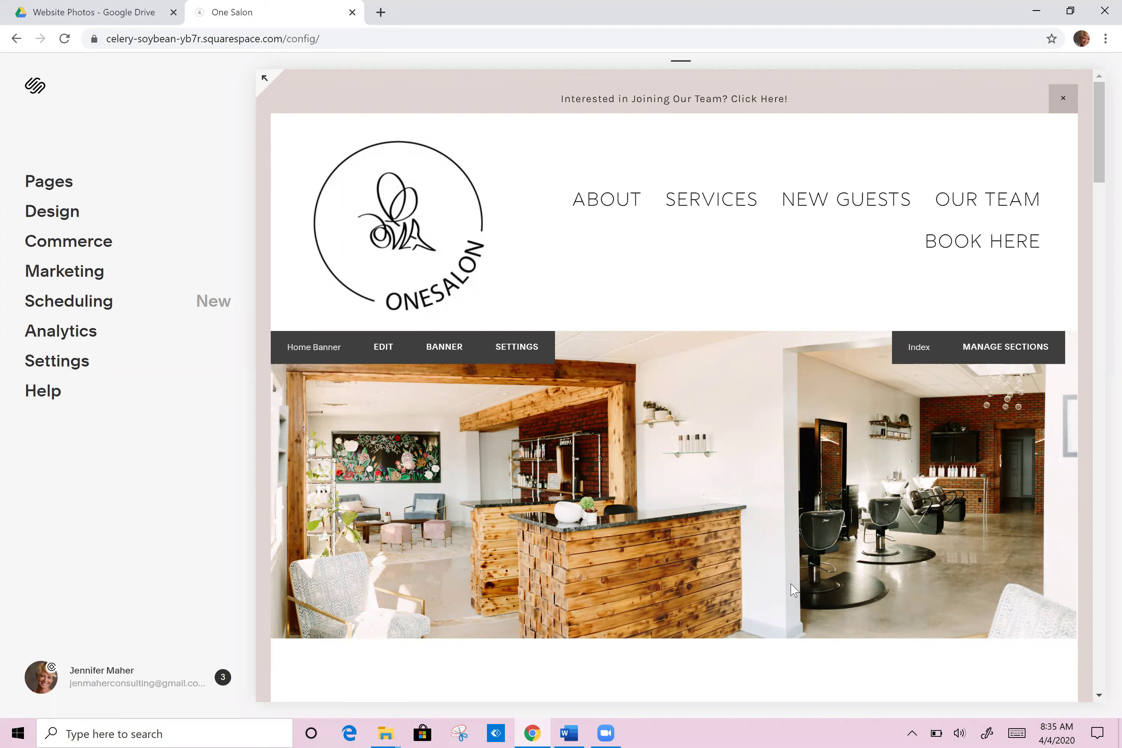
- Examine the site's home page from the banner through the video and Hair sections, and return to its beginning
scroll(794, 590, down, 2)
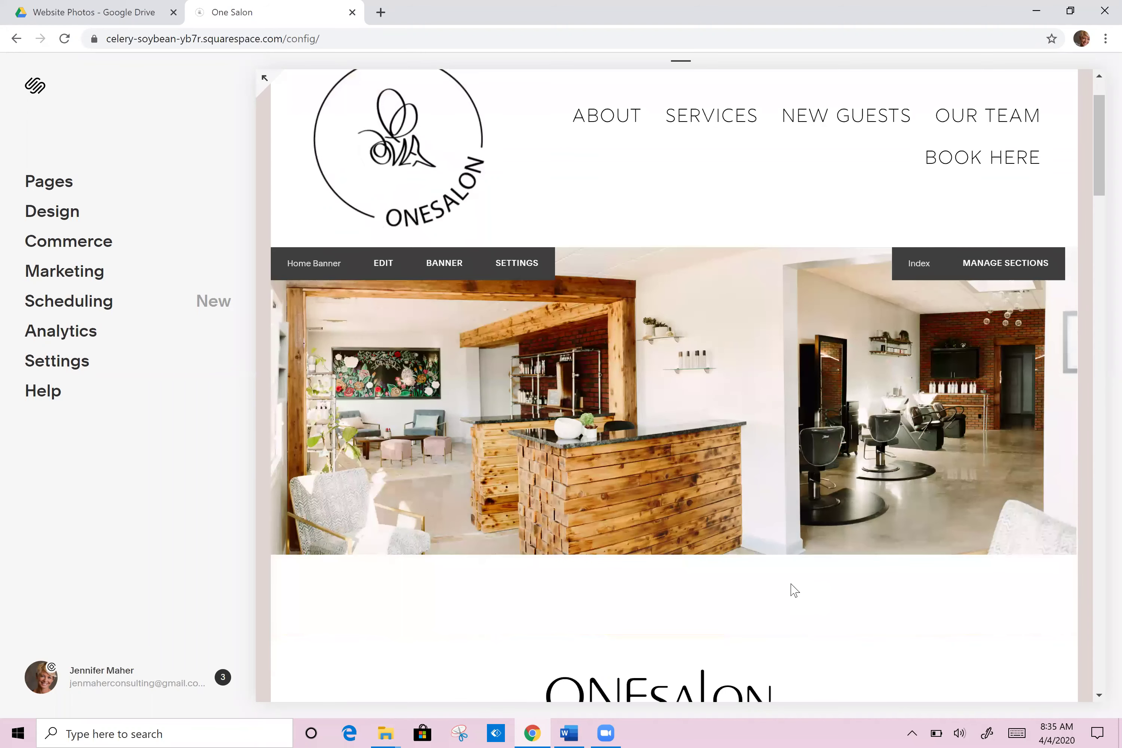
scroll(794, 590, down, 10)
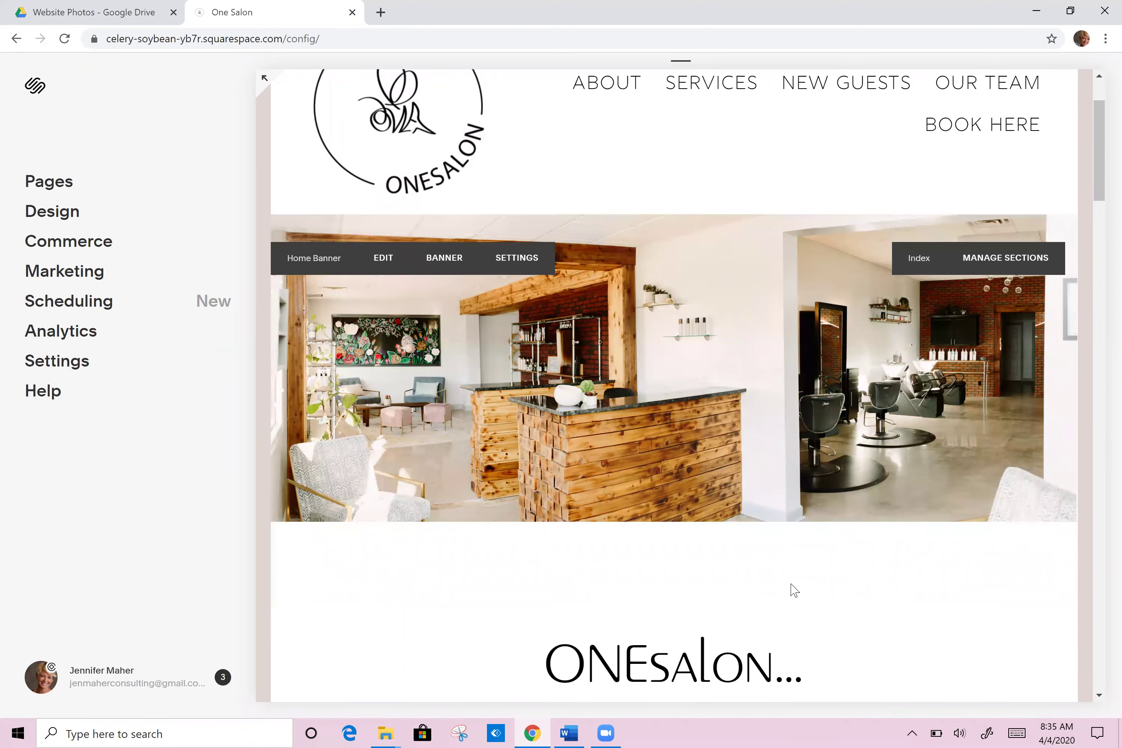
scroll(793, 588, down, 17)
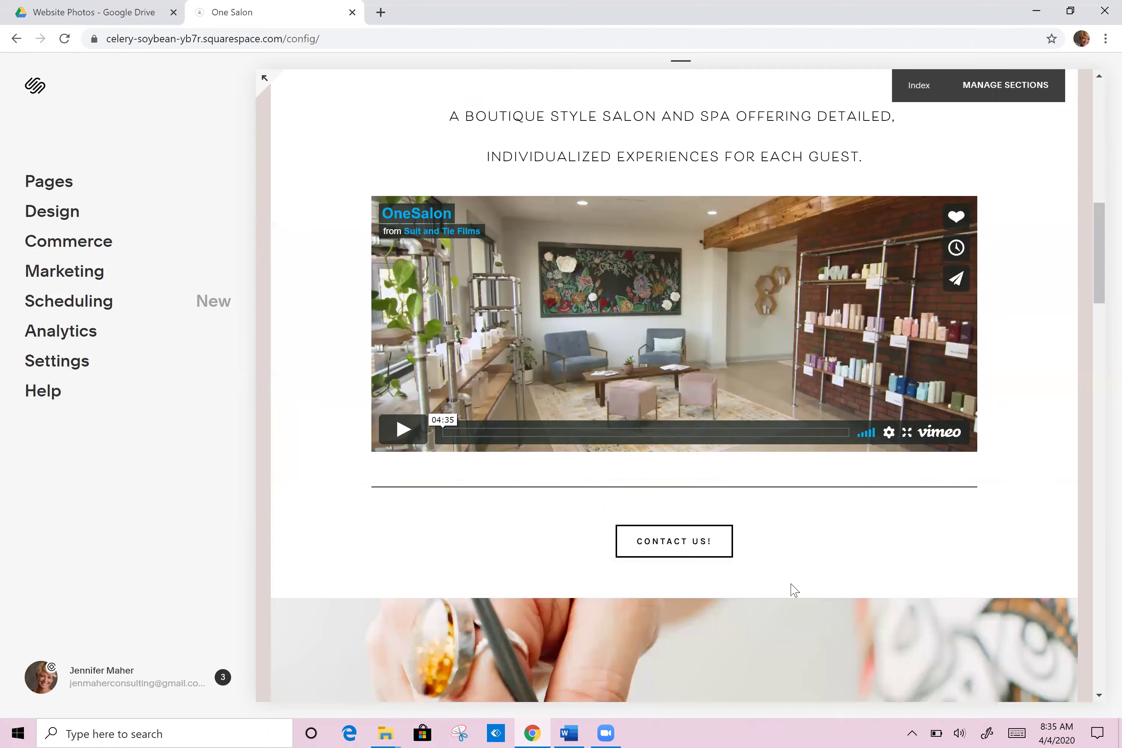
scroll(793, 590, down, 7)
scroll(793, 589, up, 14)
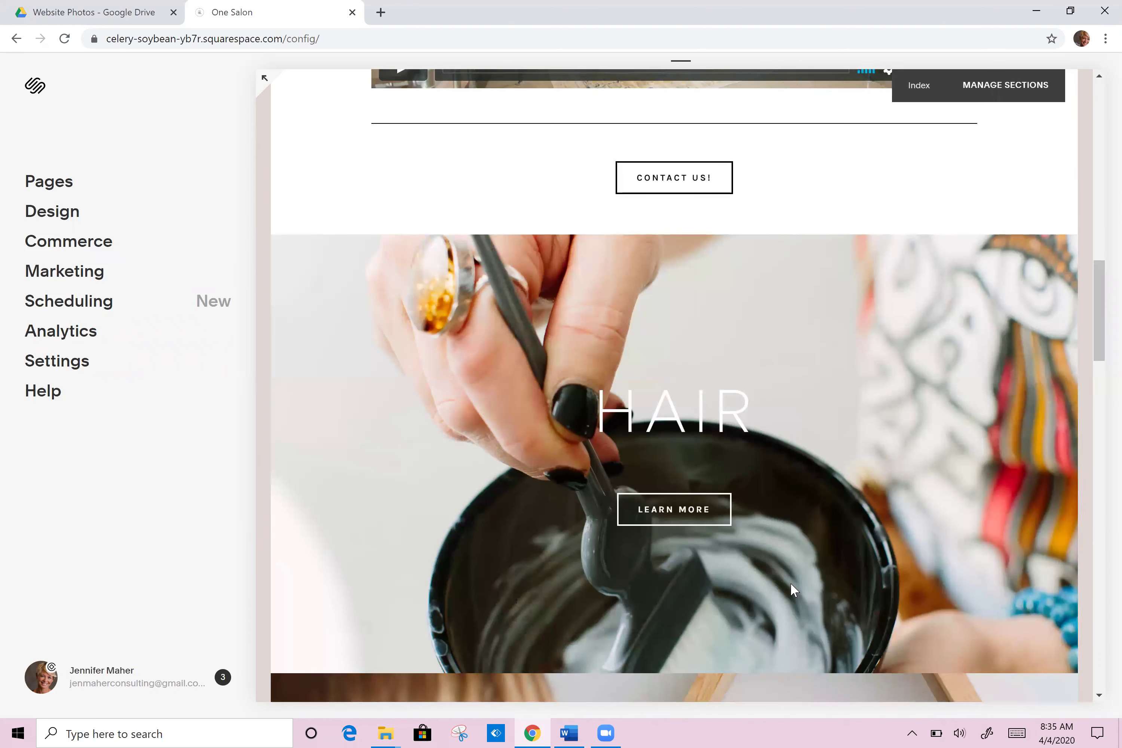
scroll(791, 583, down, 1)
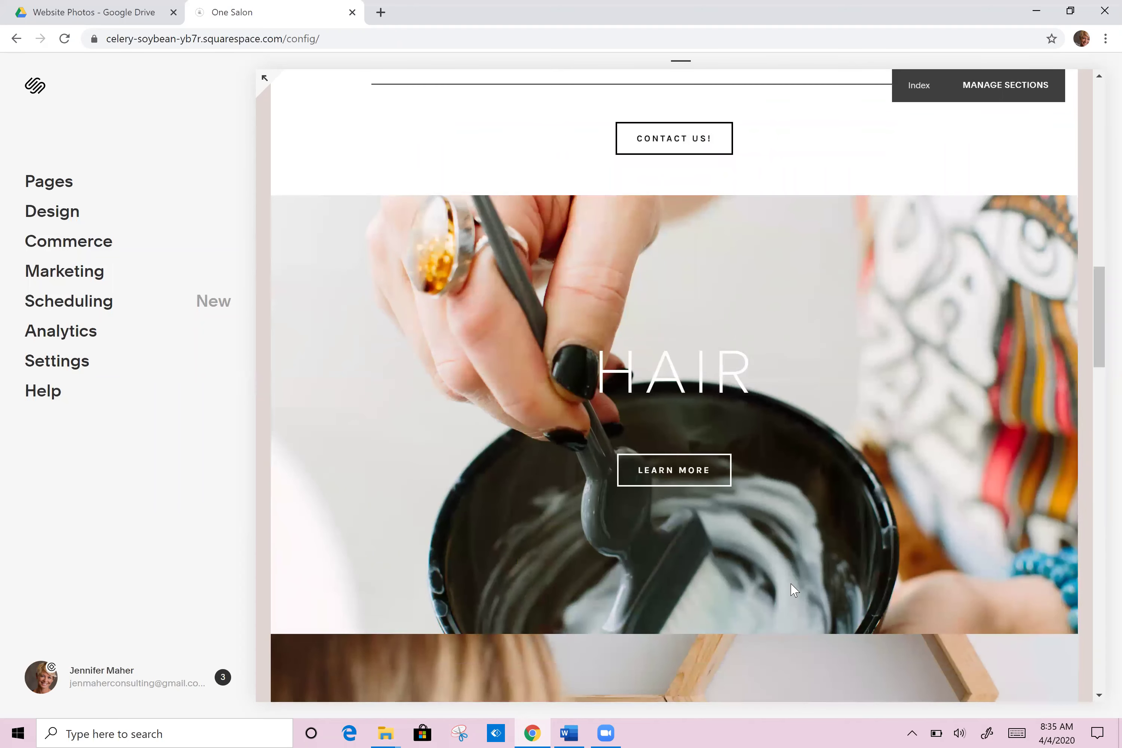
scroll(794, 590, down, 4)
scroll(793, 590, up, 20)
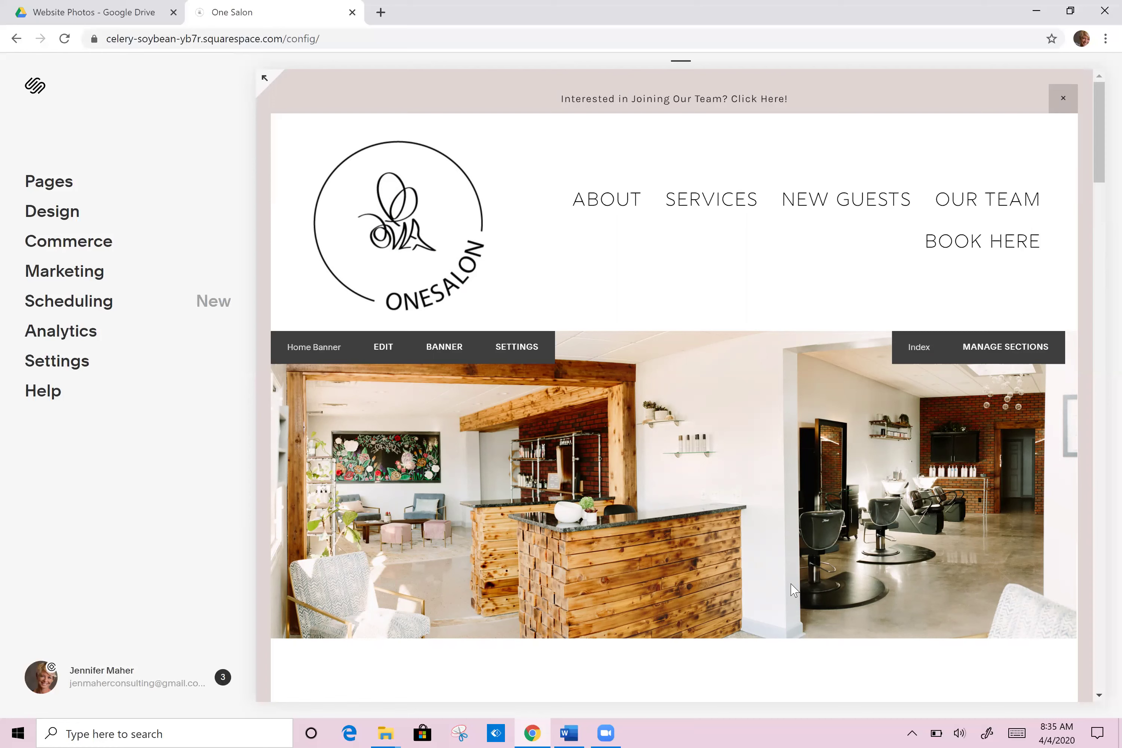
- View the sender profiles in the marketing section's Email Campaigns and return to the campaigns overview
click(68, 276)
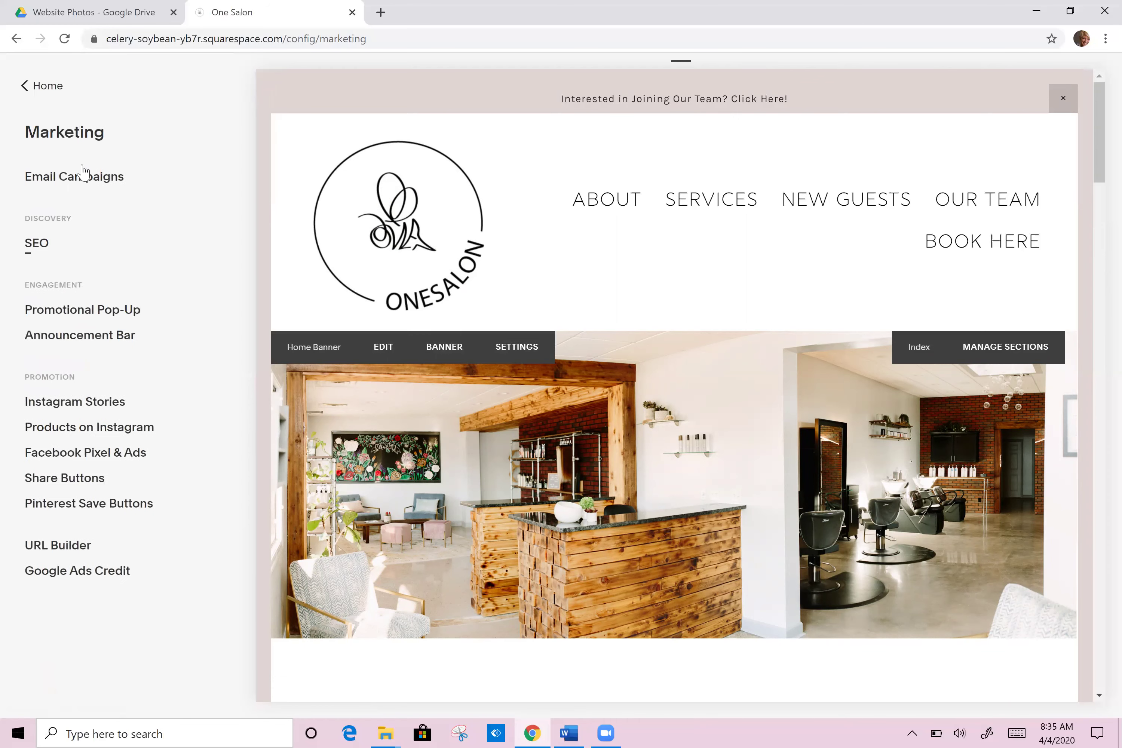
click(83, 183)
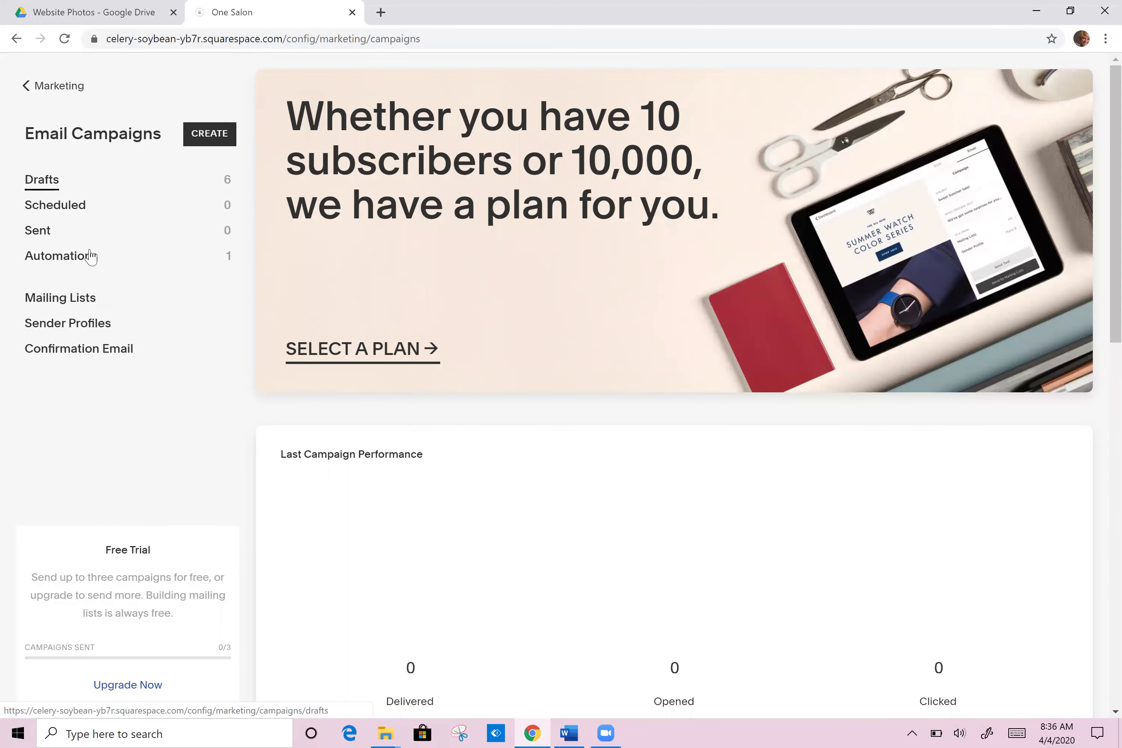
click(78, 332)
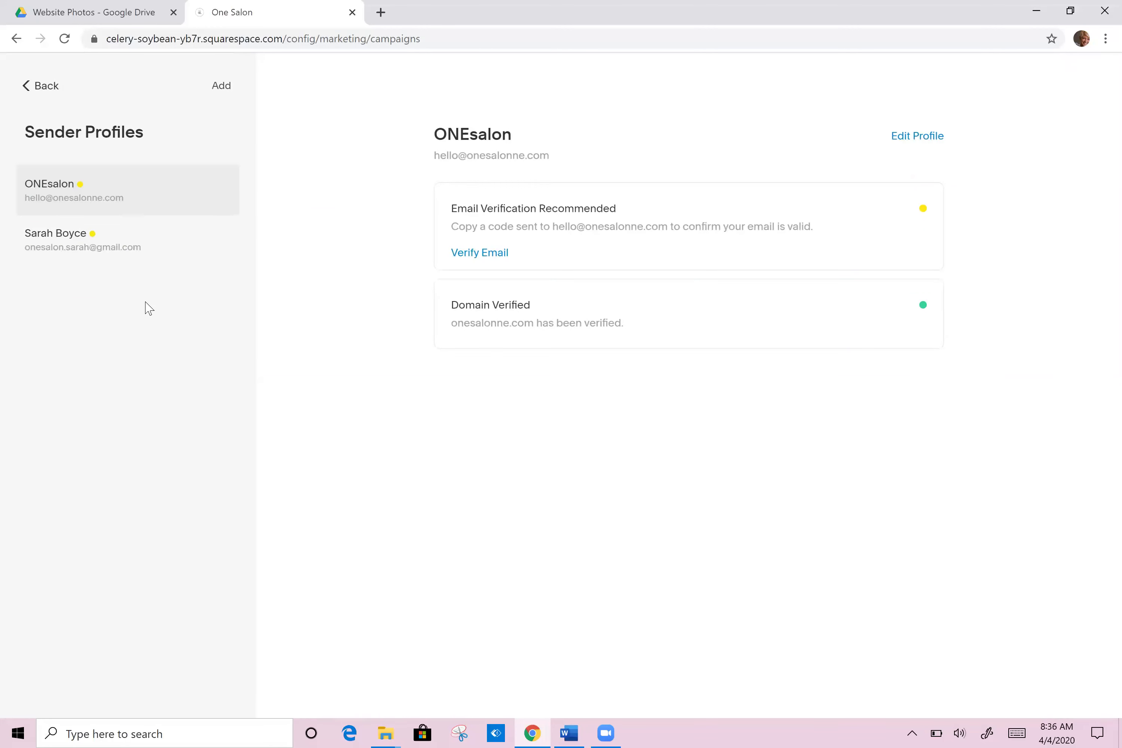
click(48, 86)
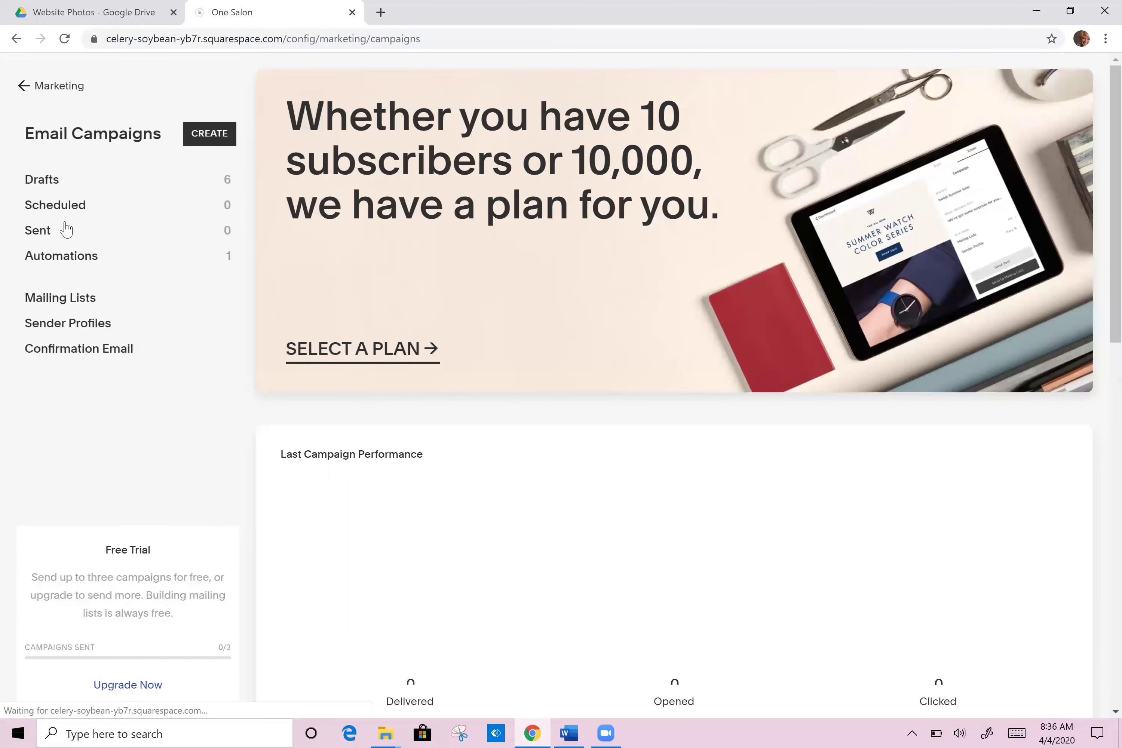
- Create a new mailing list named Vagaro in Email Campaigns
click(68, 298)
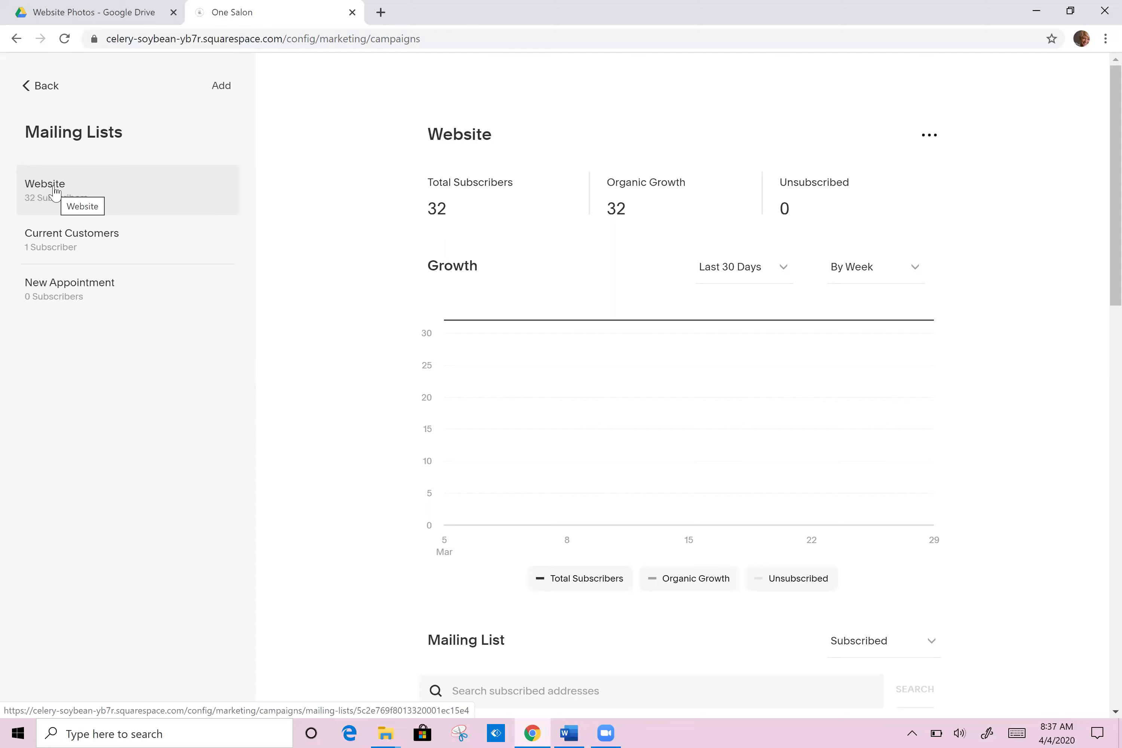
click(223, 88)
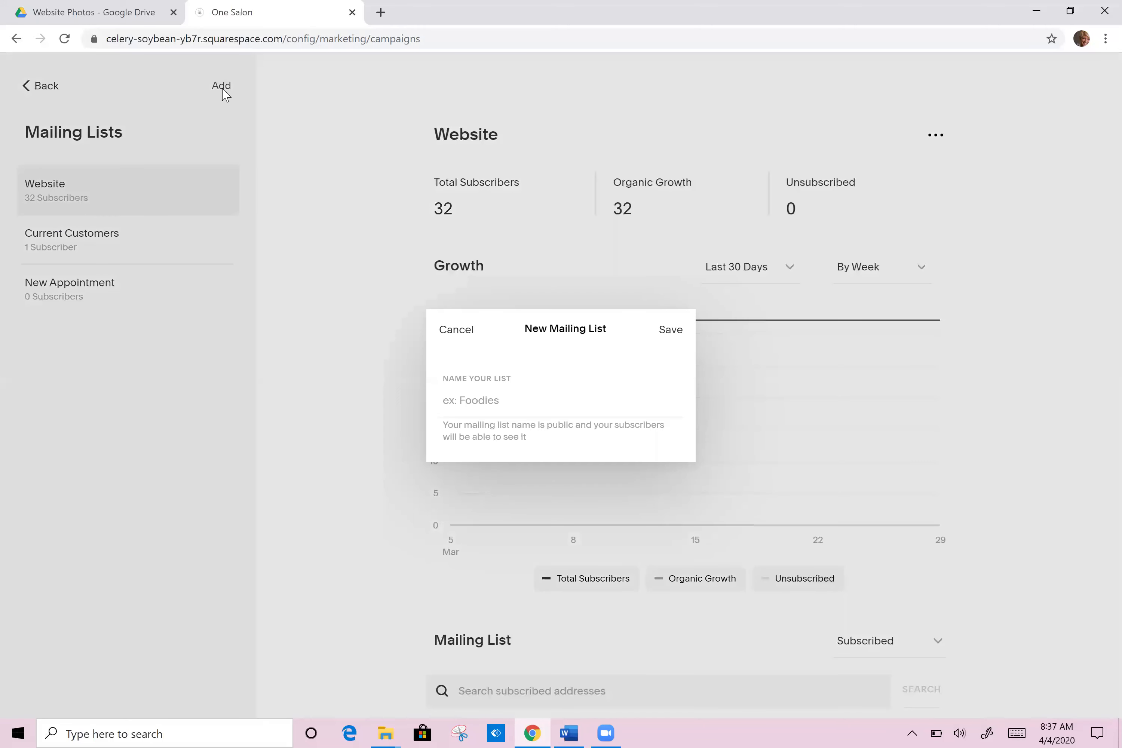
click(495, 400)
text(Vagaro)
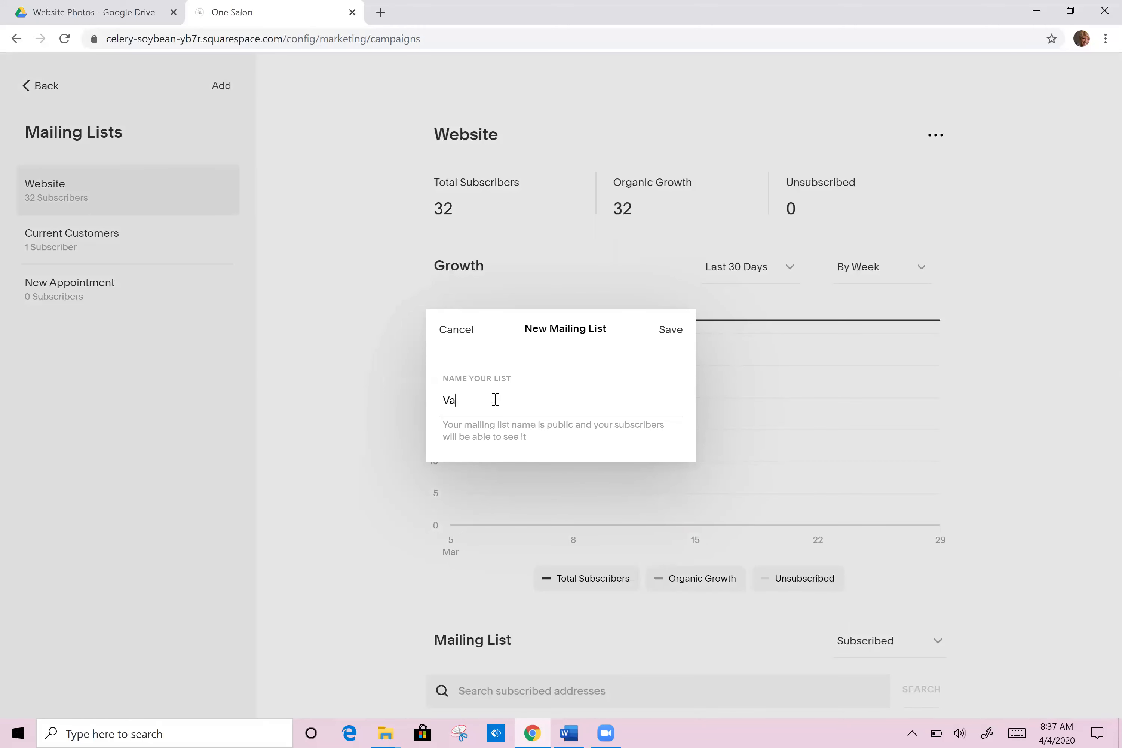
click(675, 332)
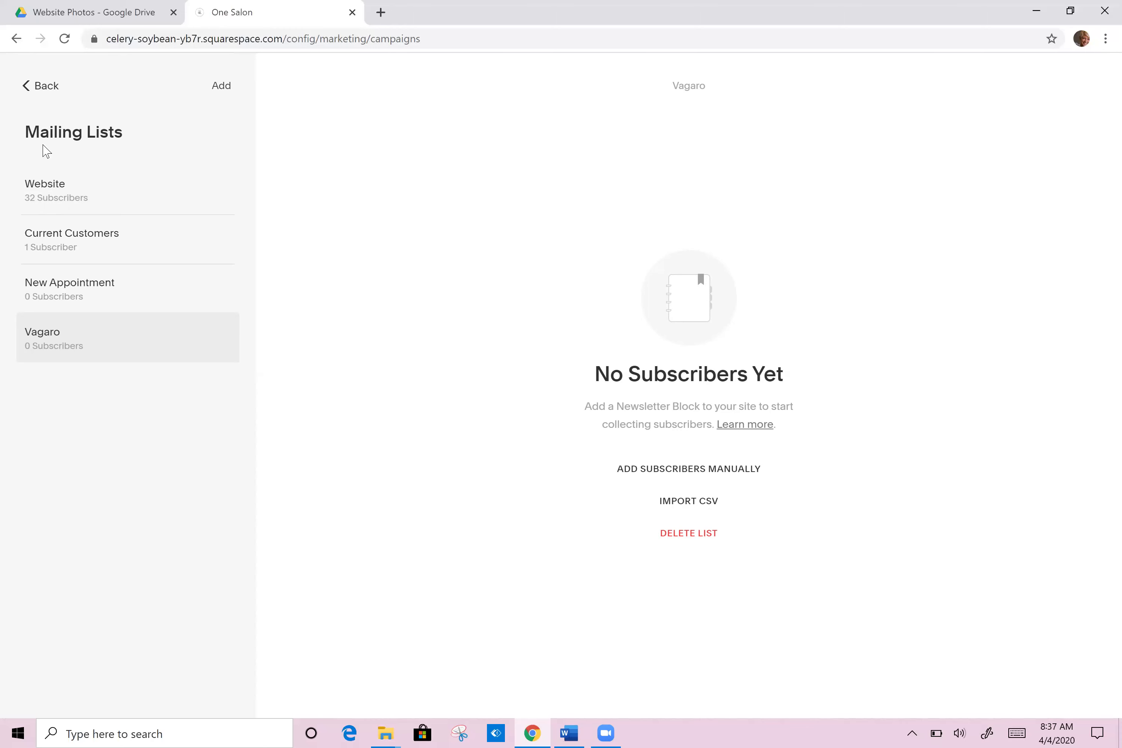
- Review the mailing lists in Email Campaigns again, retracing the path from Marketing, and return to the main site menu
click(39, 90)
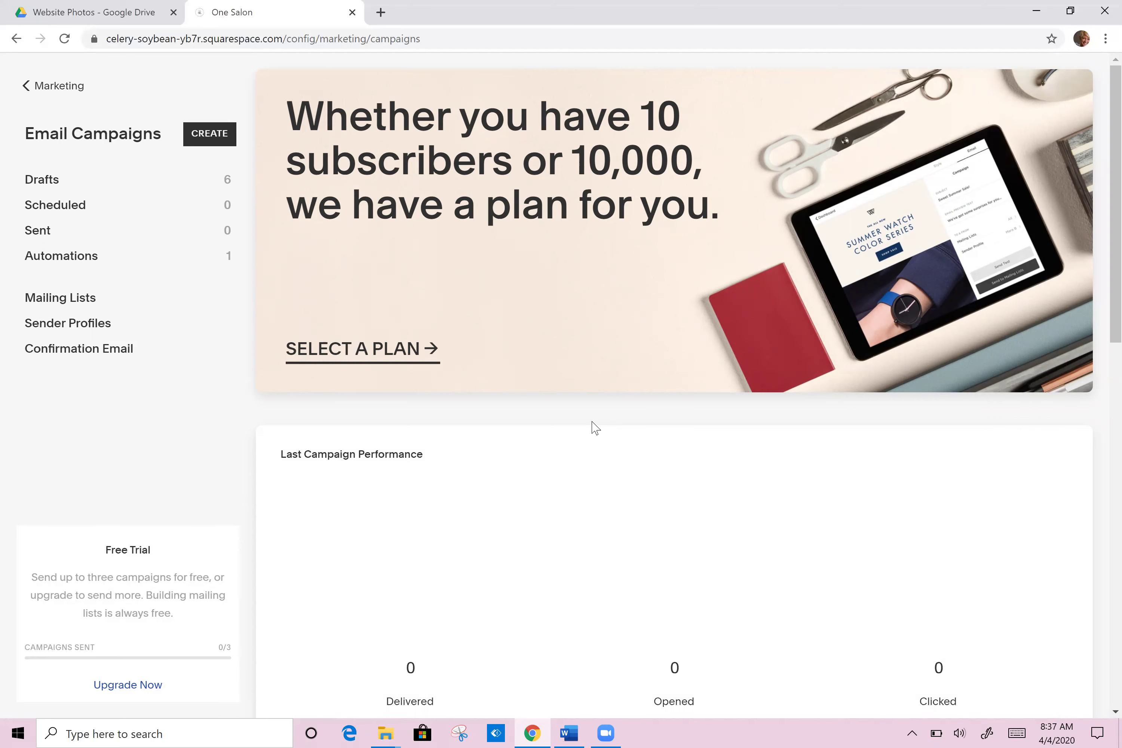
click(81, 298)
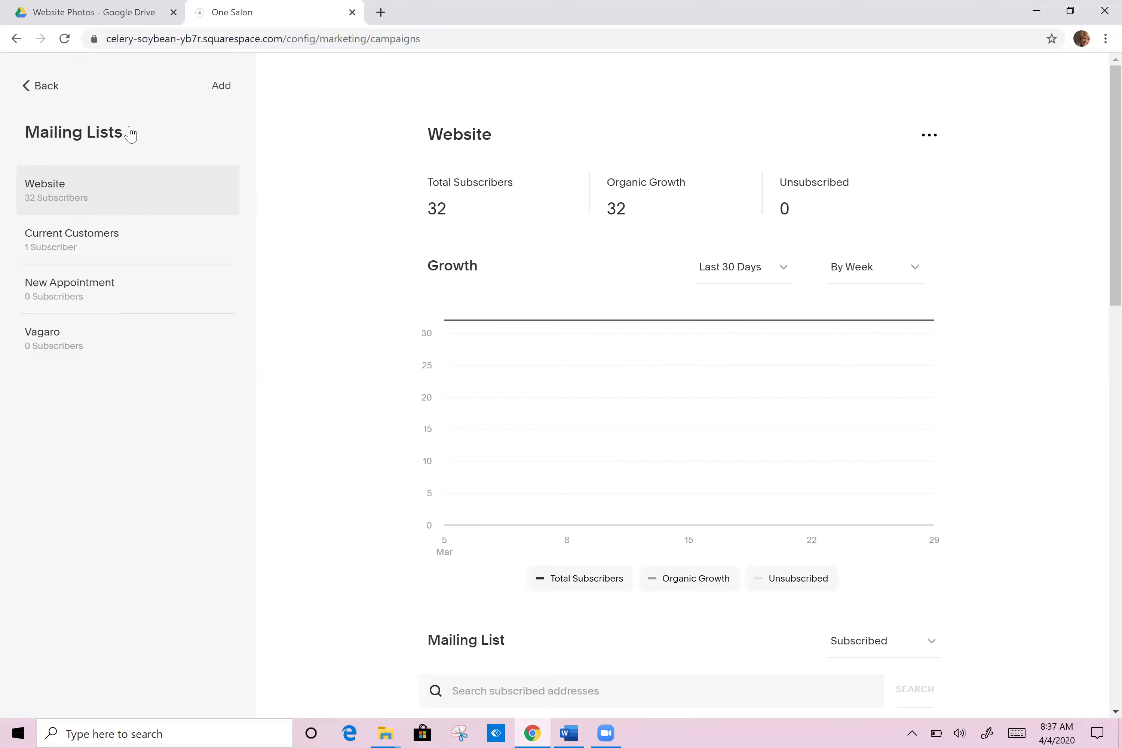
click(51, 95)
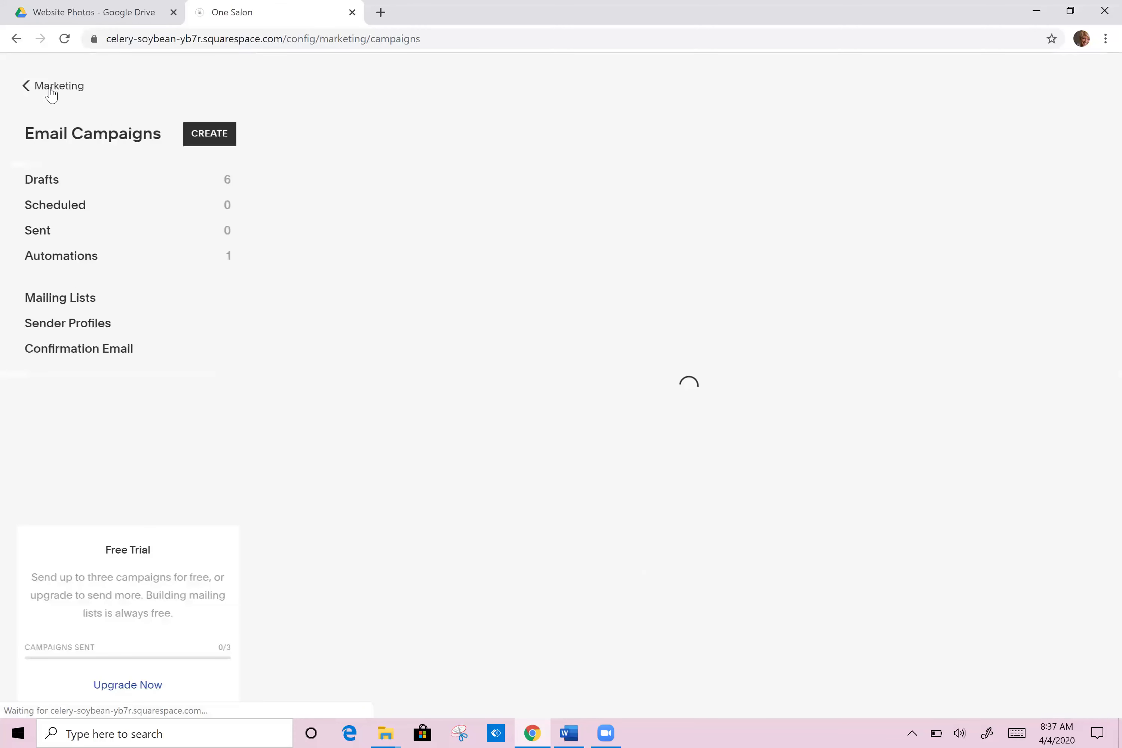
click(51, 95)
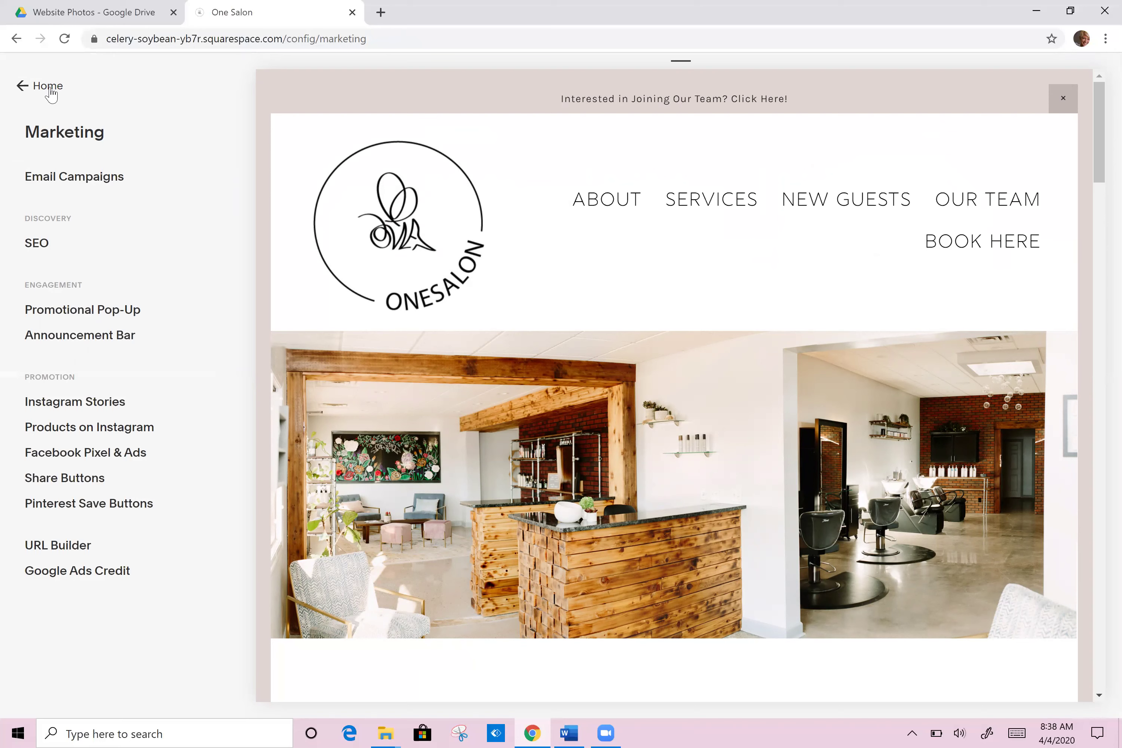
click(89, 178)
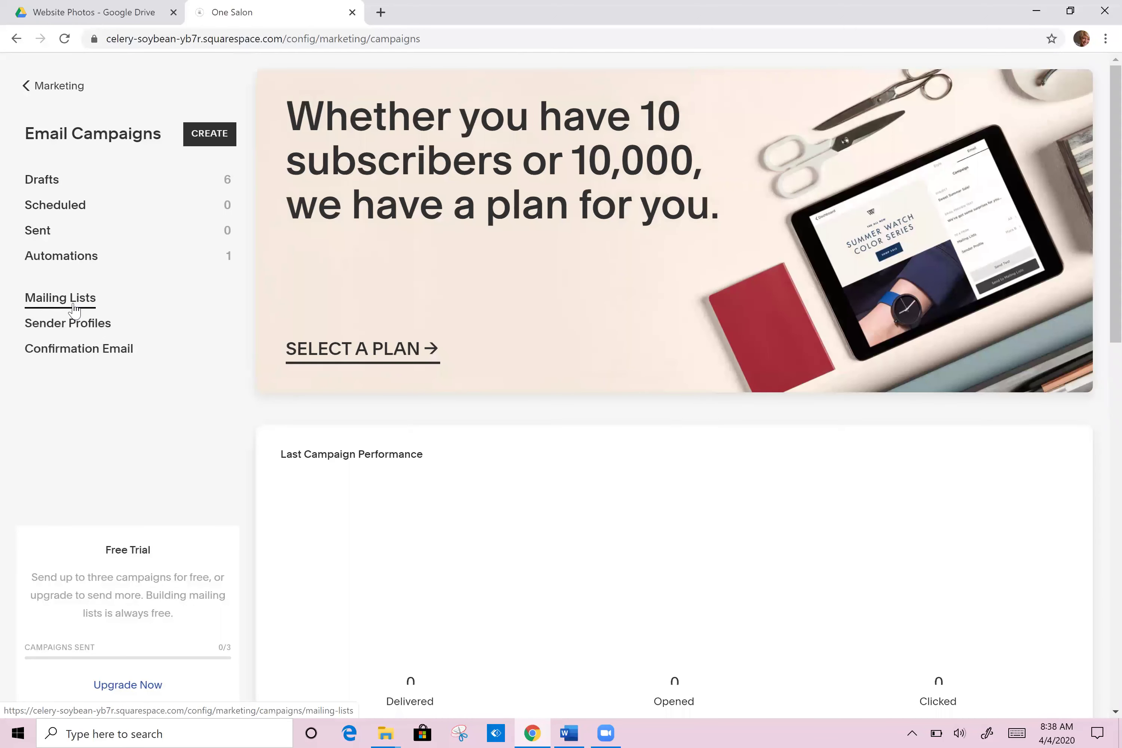
click(74, 310)
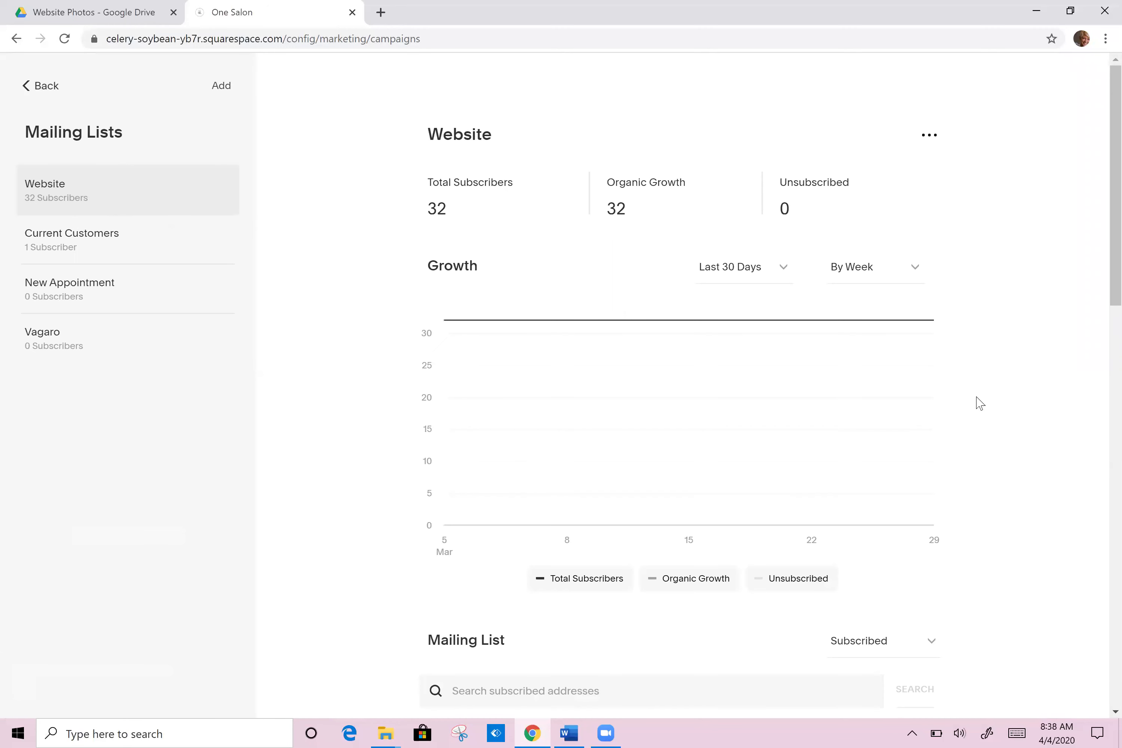
click(40, 86)
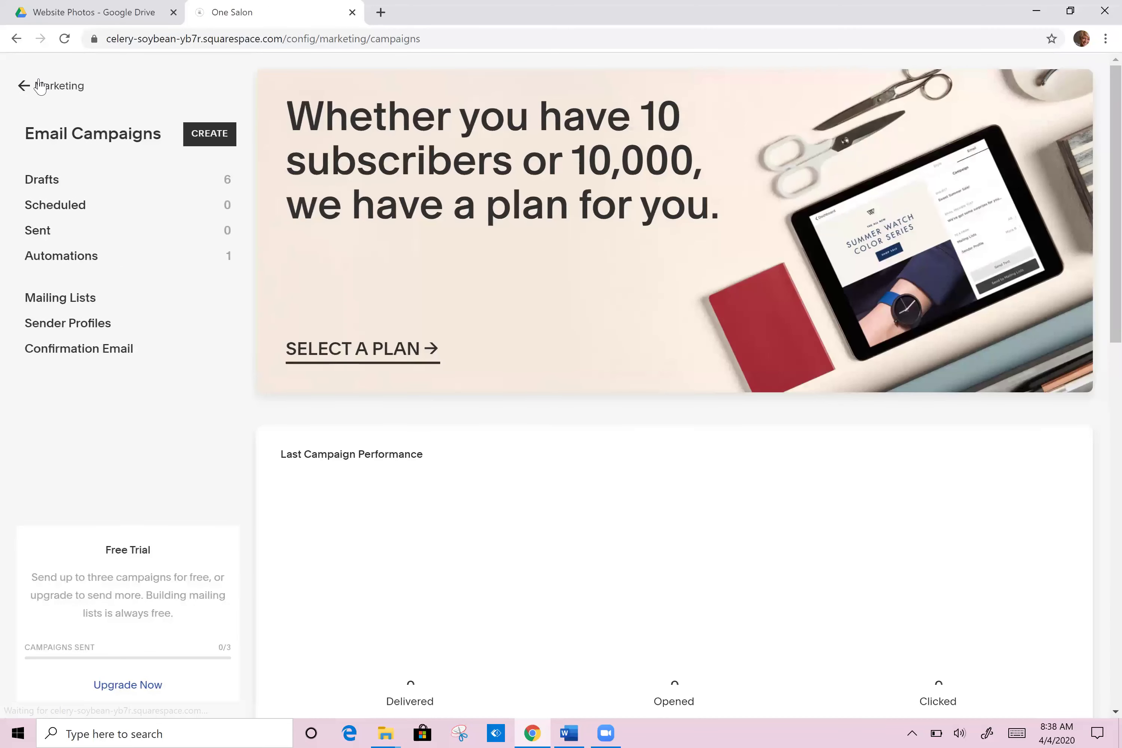
click(40, 86)
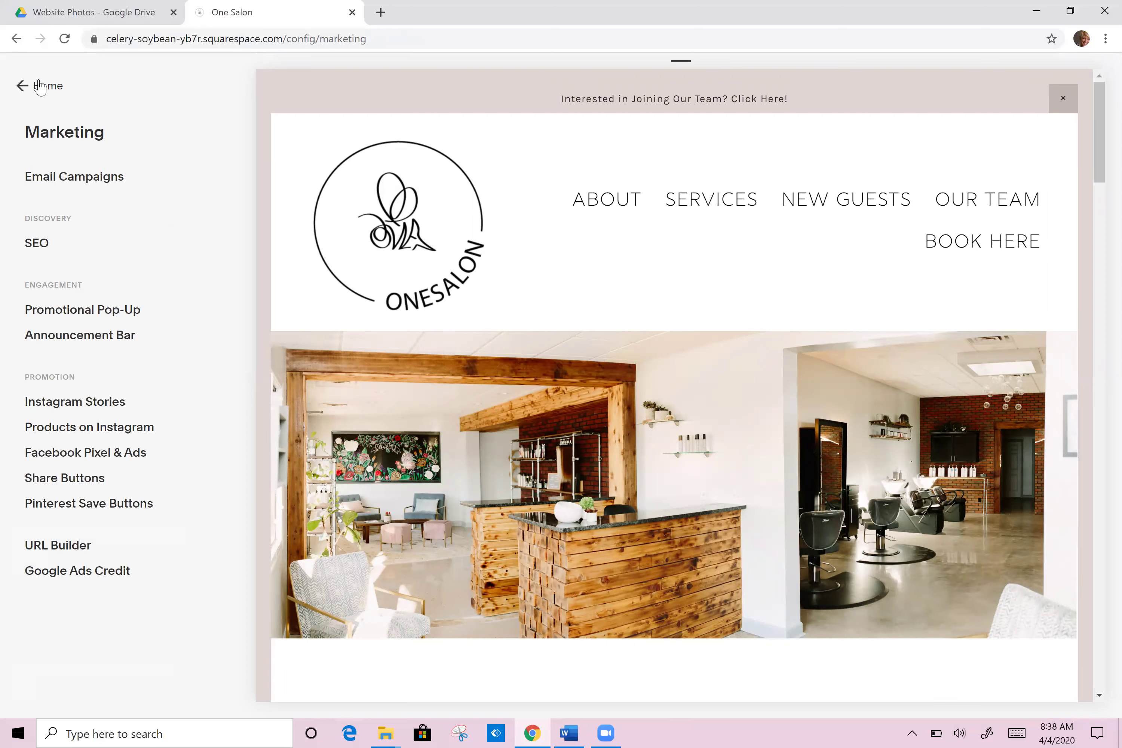
click(40, 86)
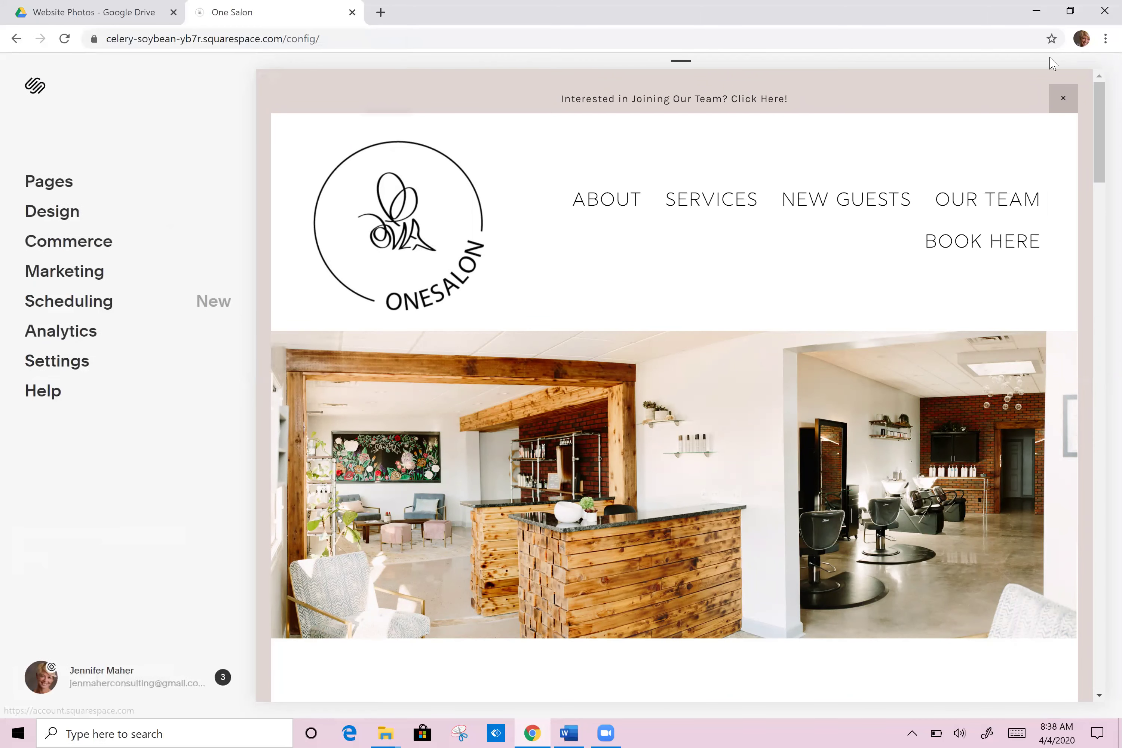
- Look at the newsletter Subscribe form at the end of the home page and return to the banner
drag(1096, 123, 1099, 641)
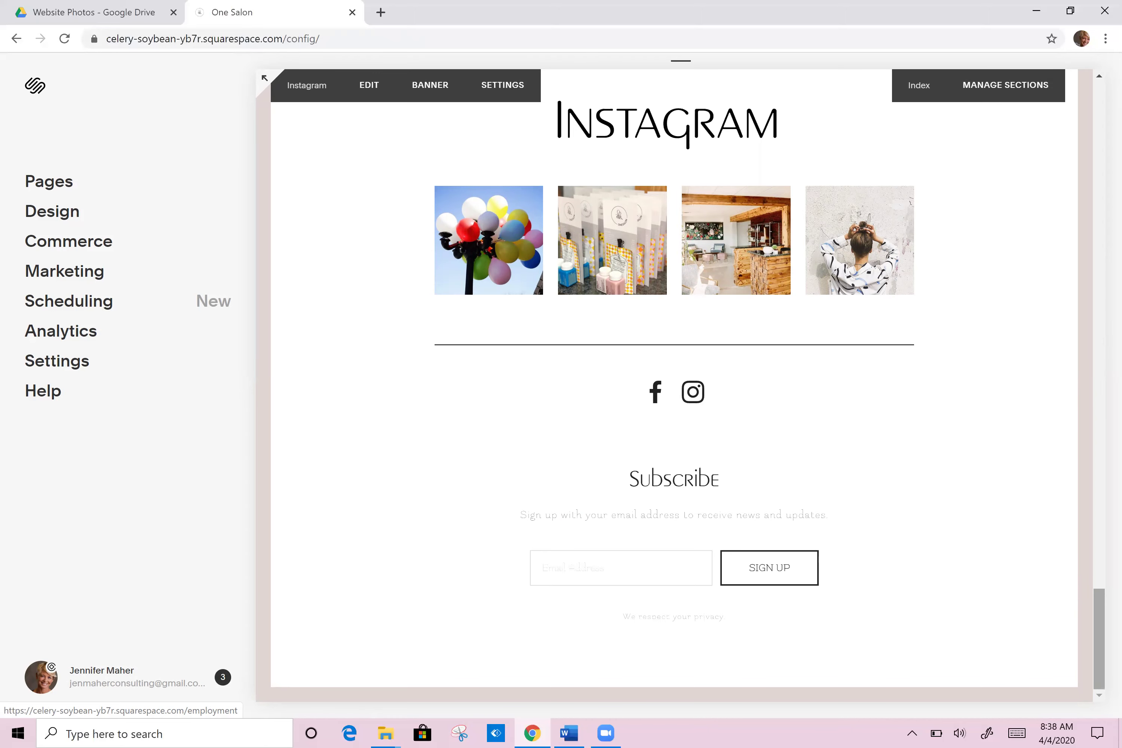
drag(1095, 603, 1094, 97)
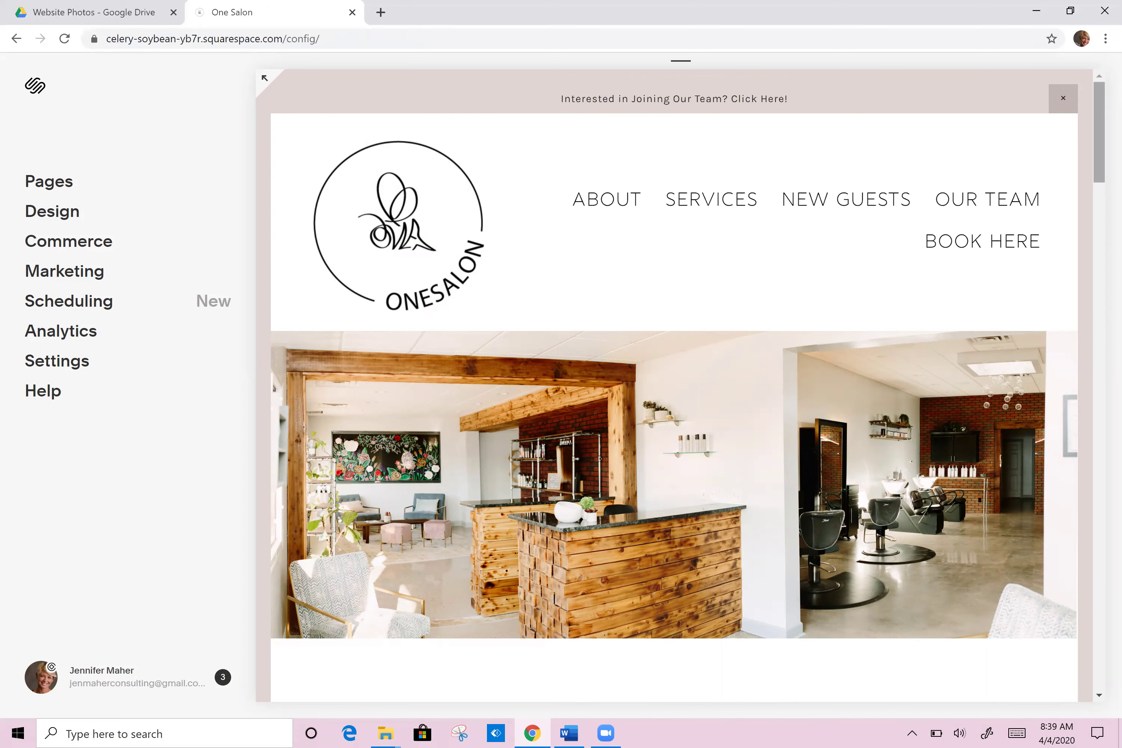
scroll(674, 354, down, 5)
scroll(674, 353, up, 5)
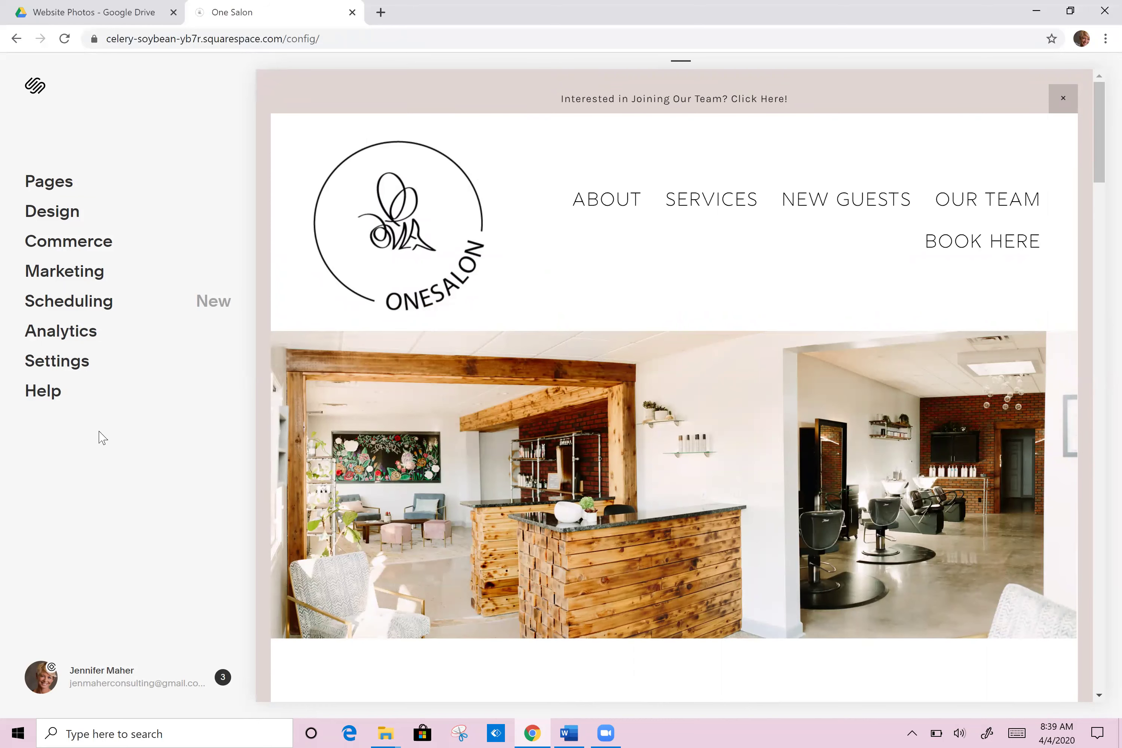
- Set the promotional pop-up's action goal to newsletter sign-up and check its mailing list choices, keeping Website
click(63, 277)
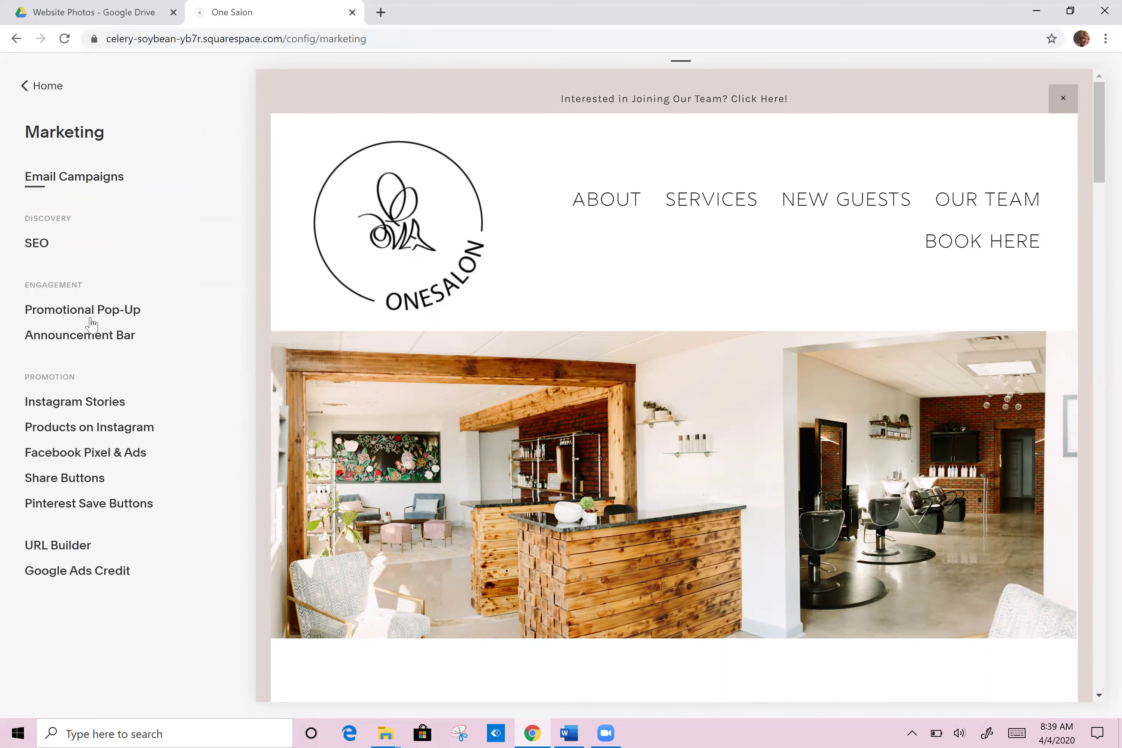
click(89, 311)
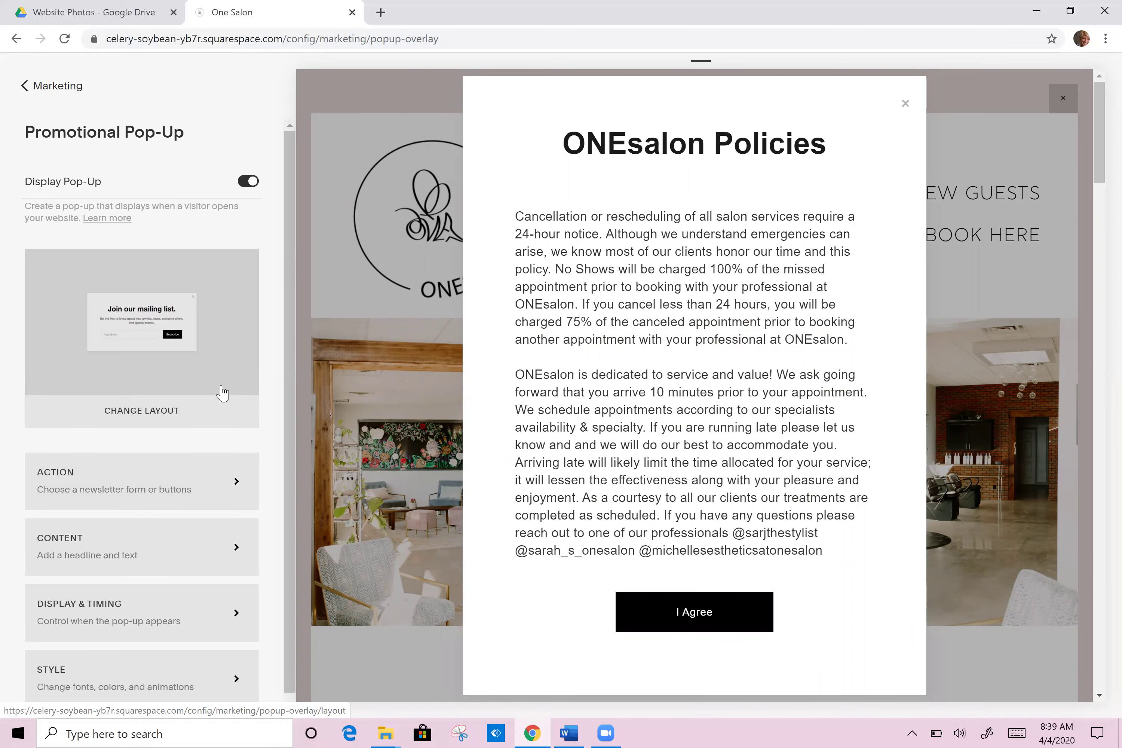
click(115, 492)
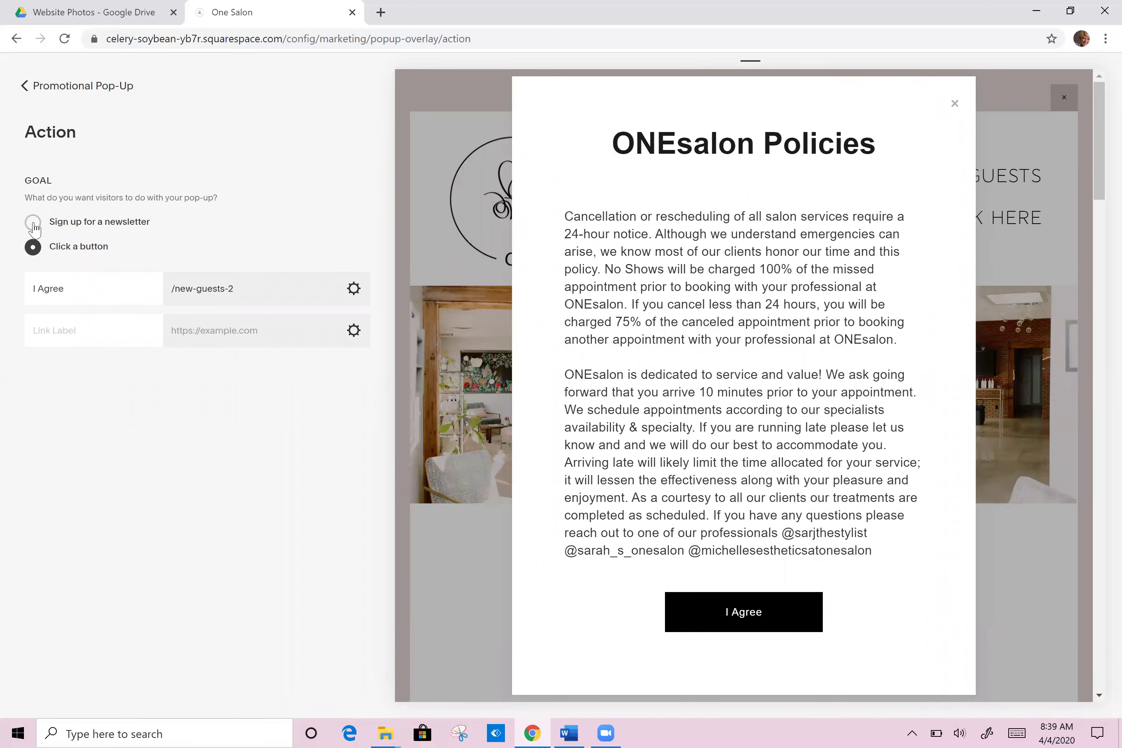
click(33, 223)
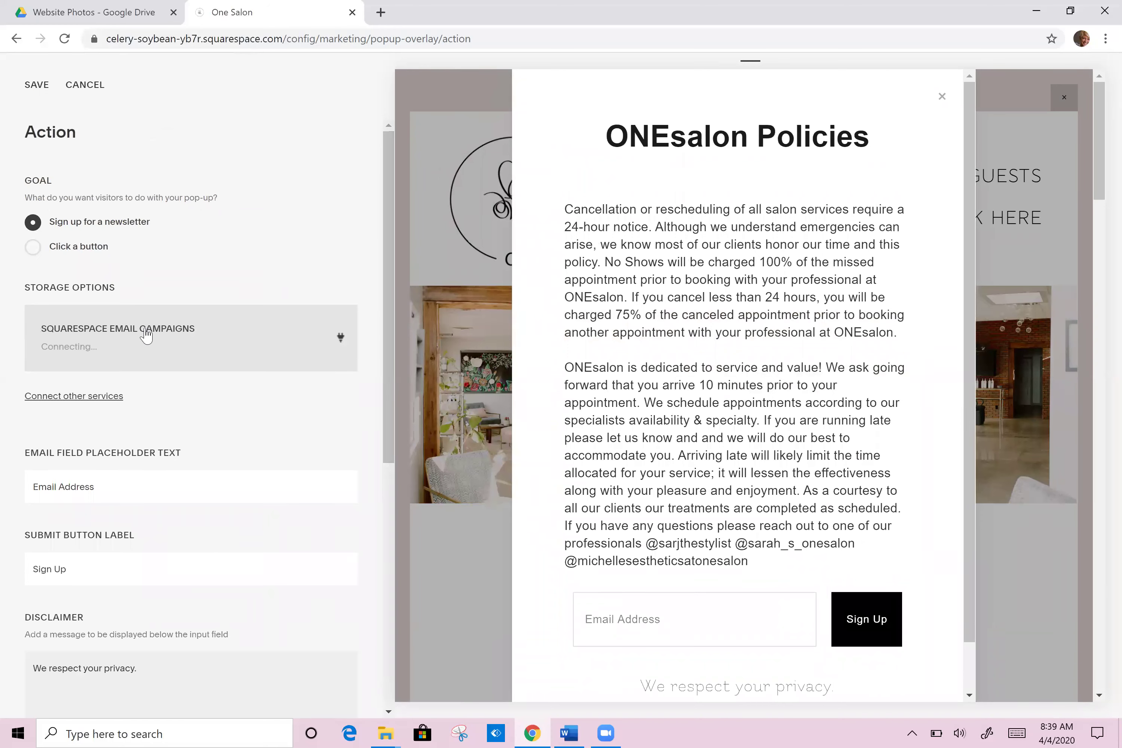
click(135, 381)
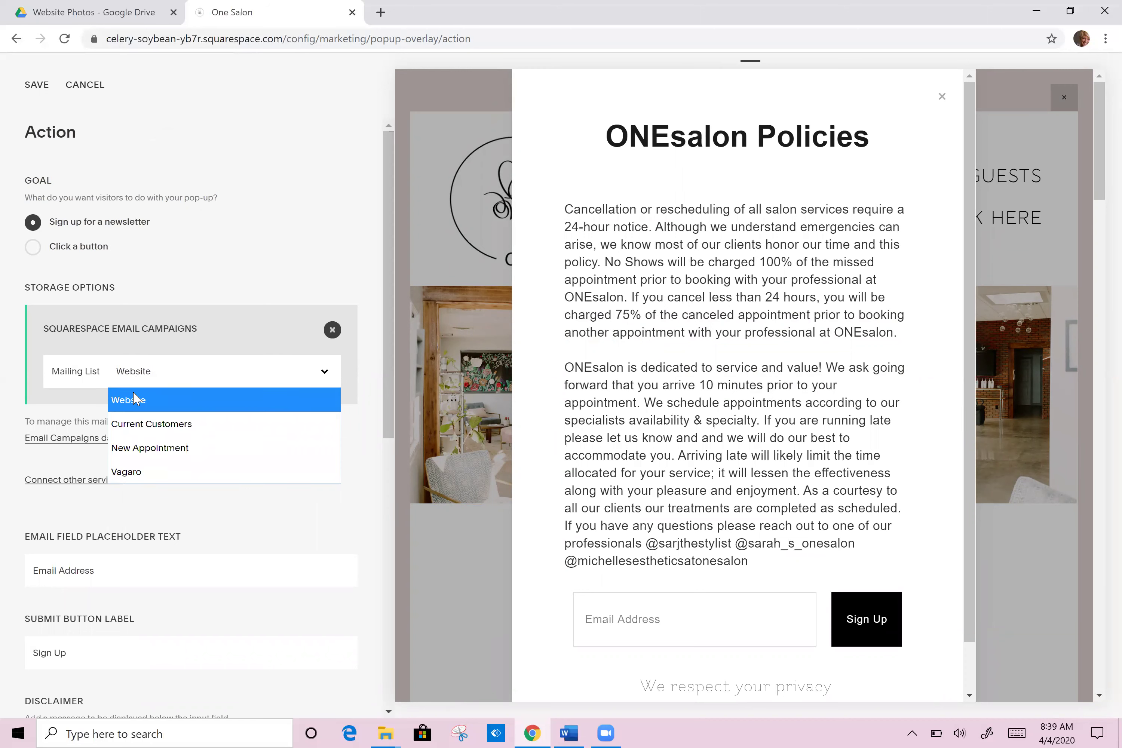
click(148, 379)
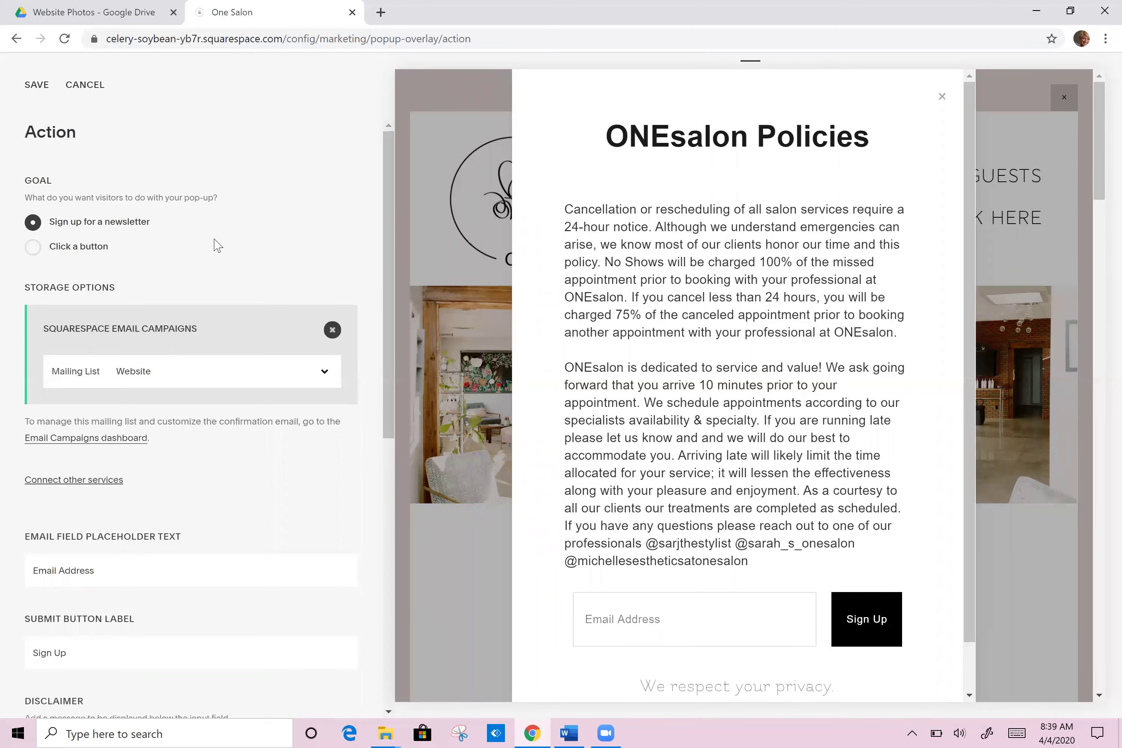
- Restore the pop-up's action goal to "Click a button", save it and return to the Promotional Pop-Up settings
click(38, 252)
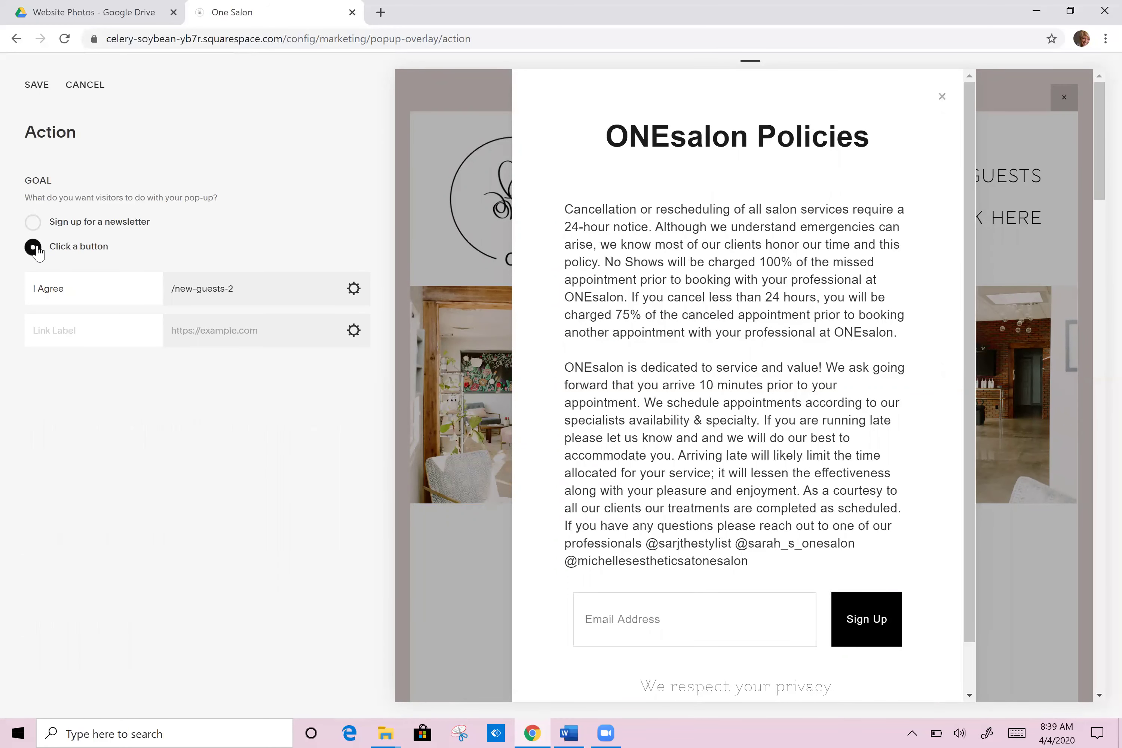
click(36, 86)
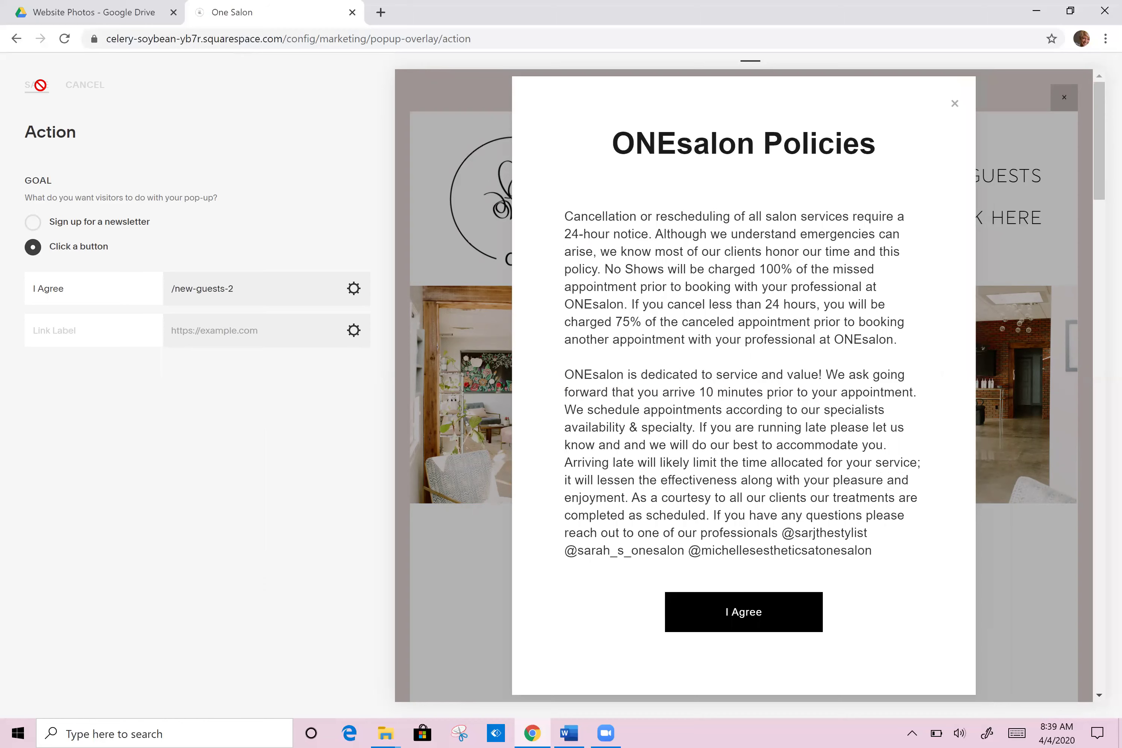
click(42, 89)
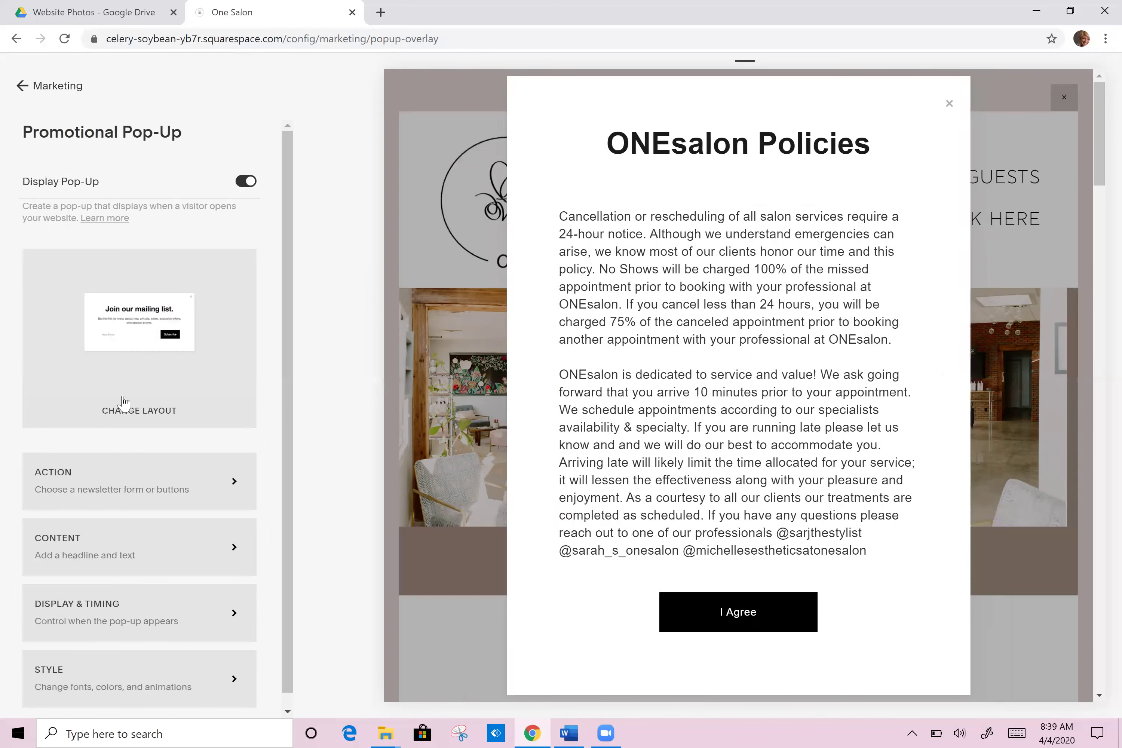
- Open the Announcement Bar's clickthrough link settings and set the phone link type to sms
click(49, 88)
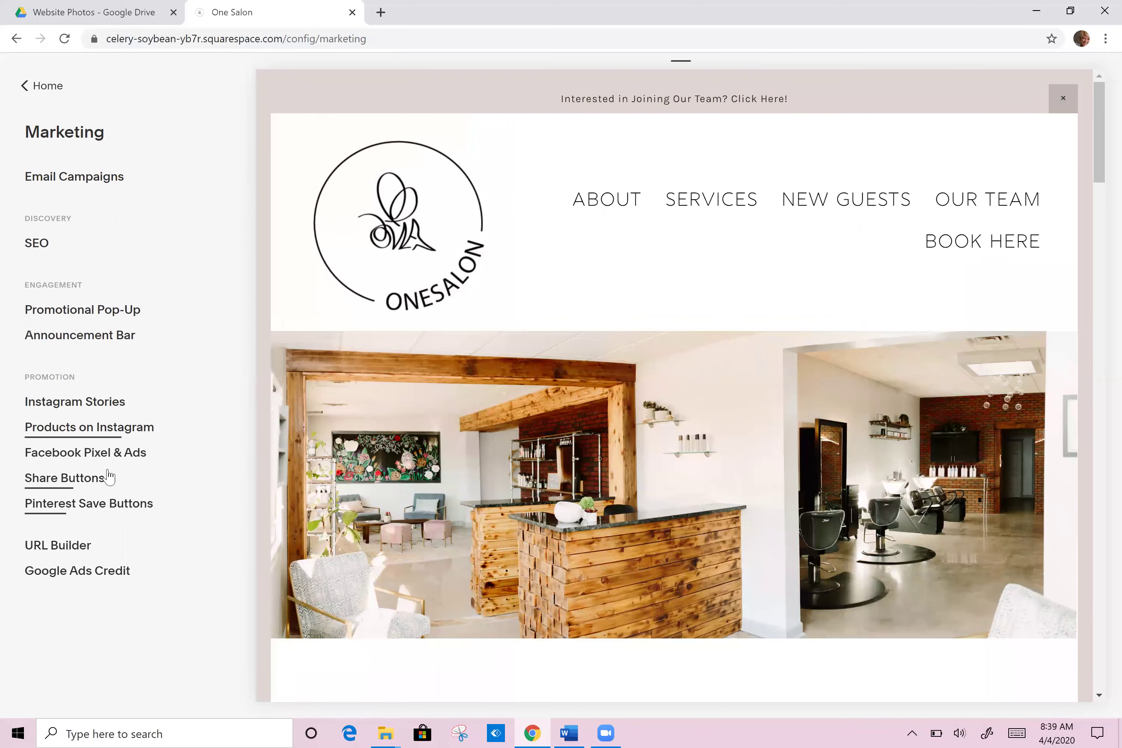
click(77, 336)
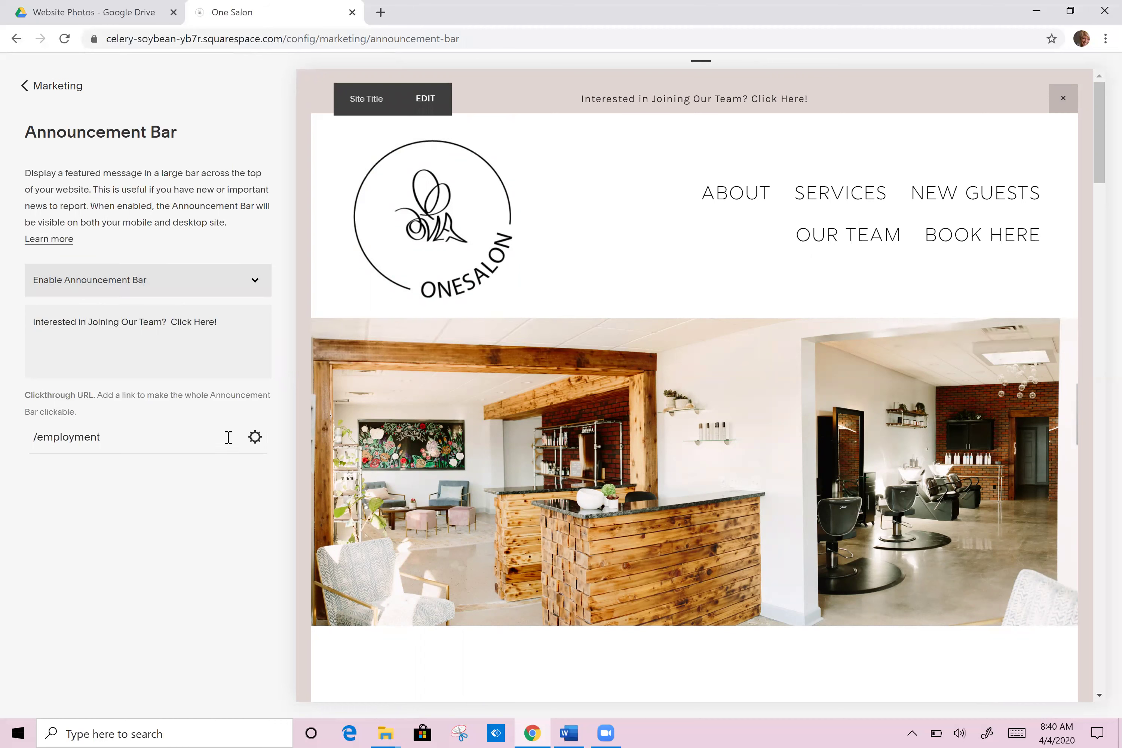
click(255, 437)
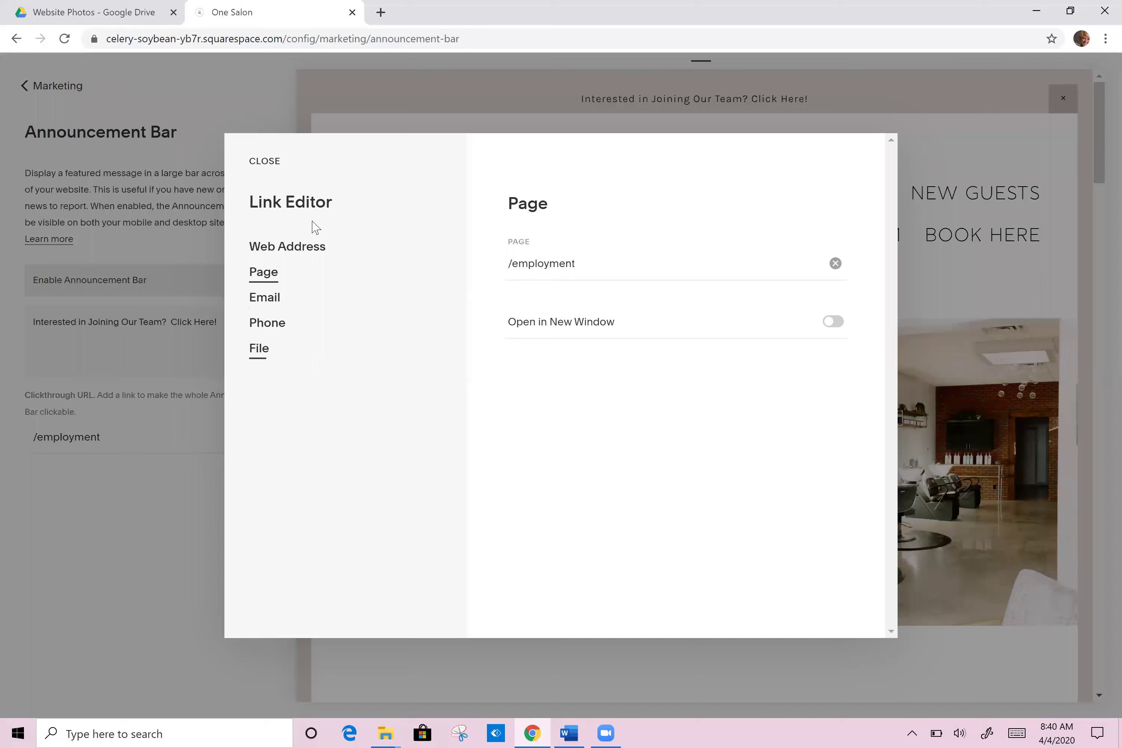
click(279, 332)
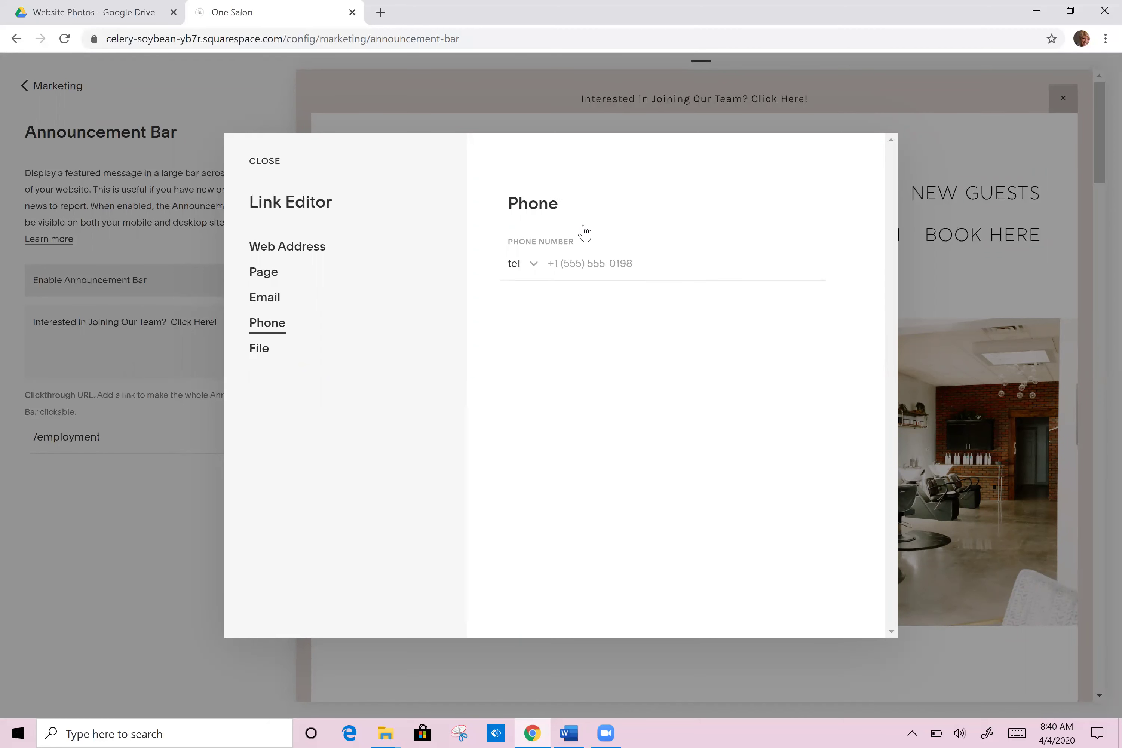
click(532, 267)
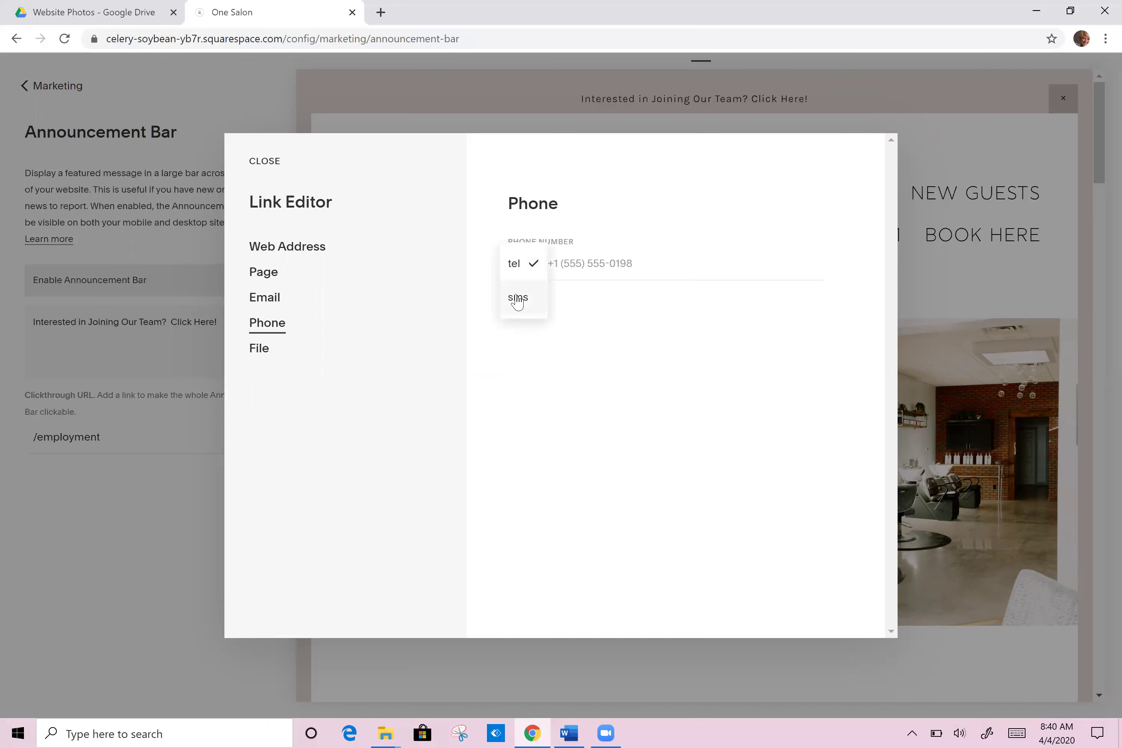
key(Return)
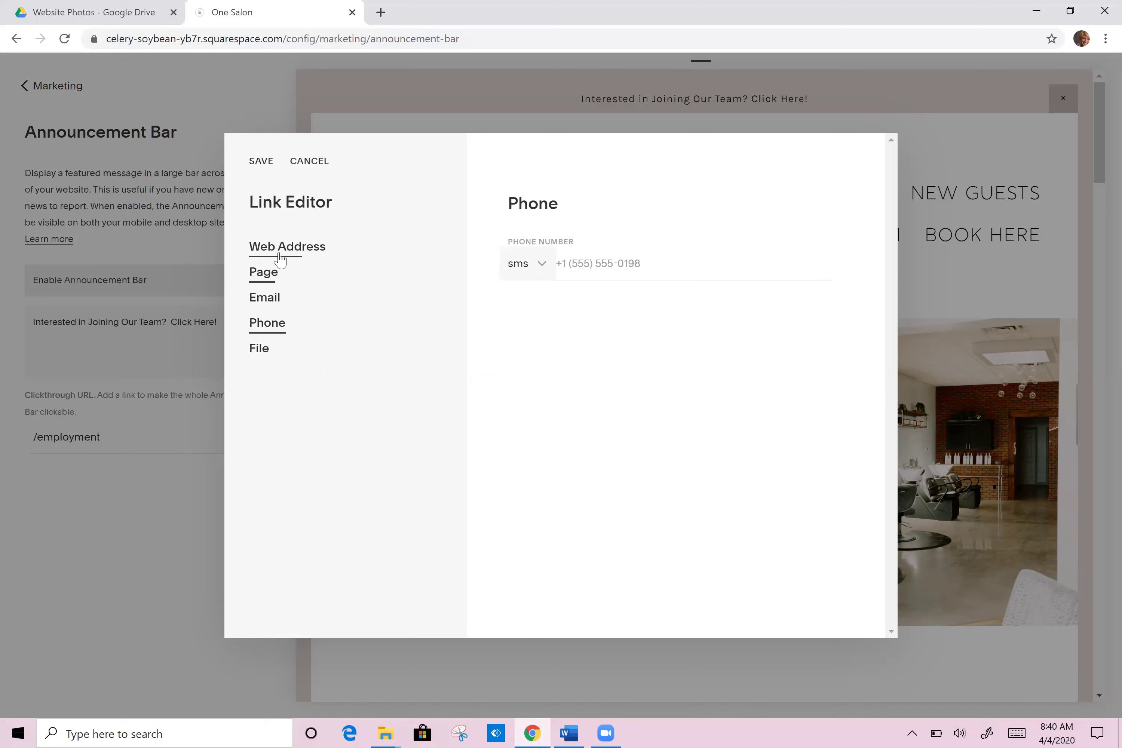
- Return the link editor to its Page option, /employment, and save the link and the Announcement Bar settings
click(268, 274)
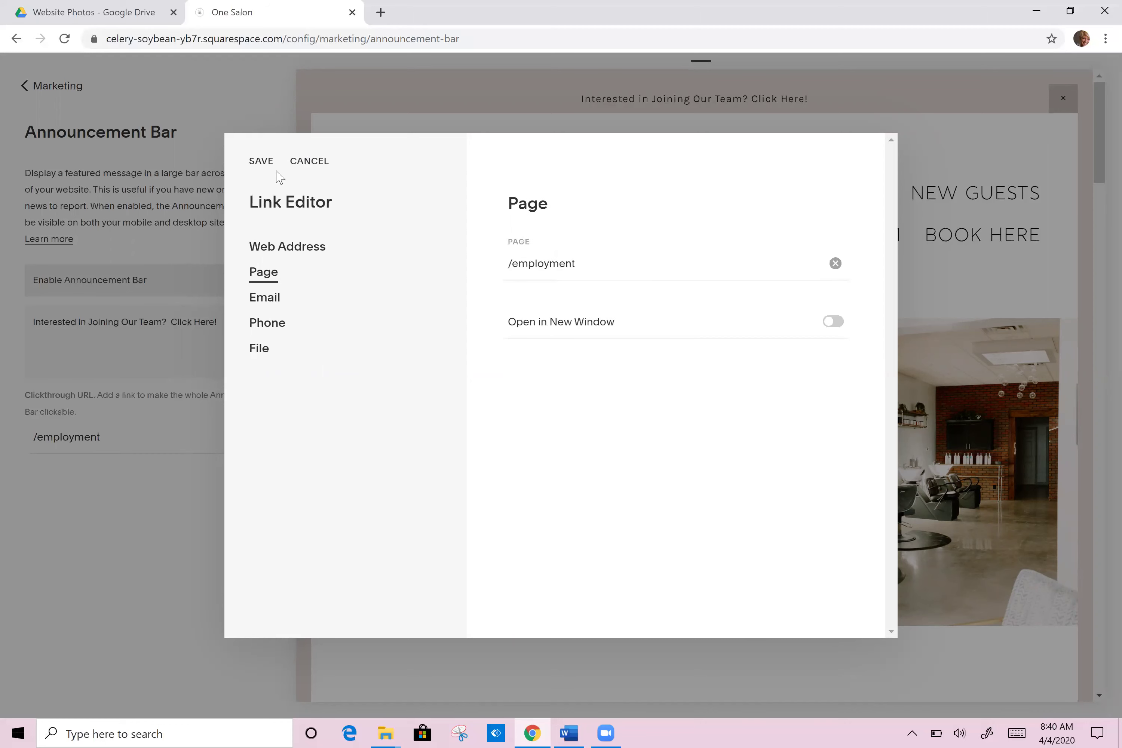
click(261, 161)
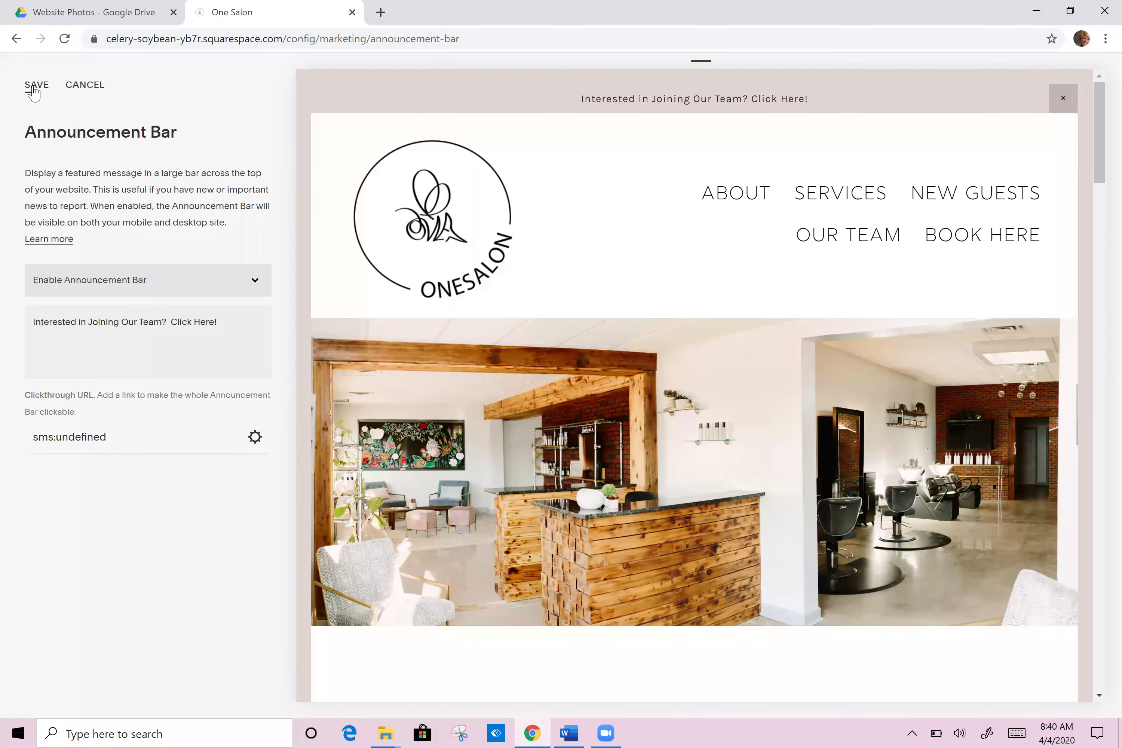
click(36, 92)
click(35, 92)
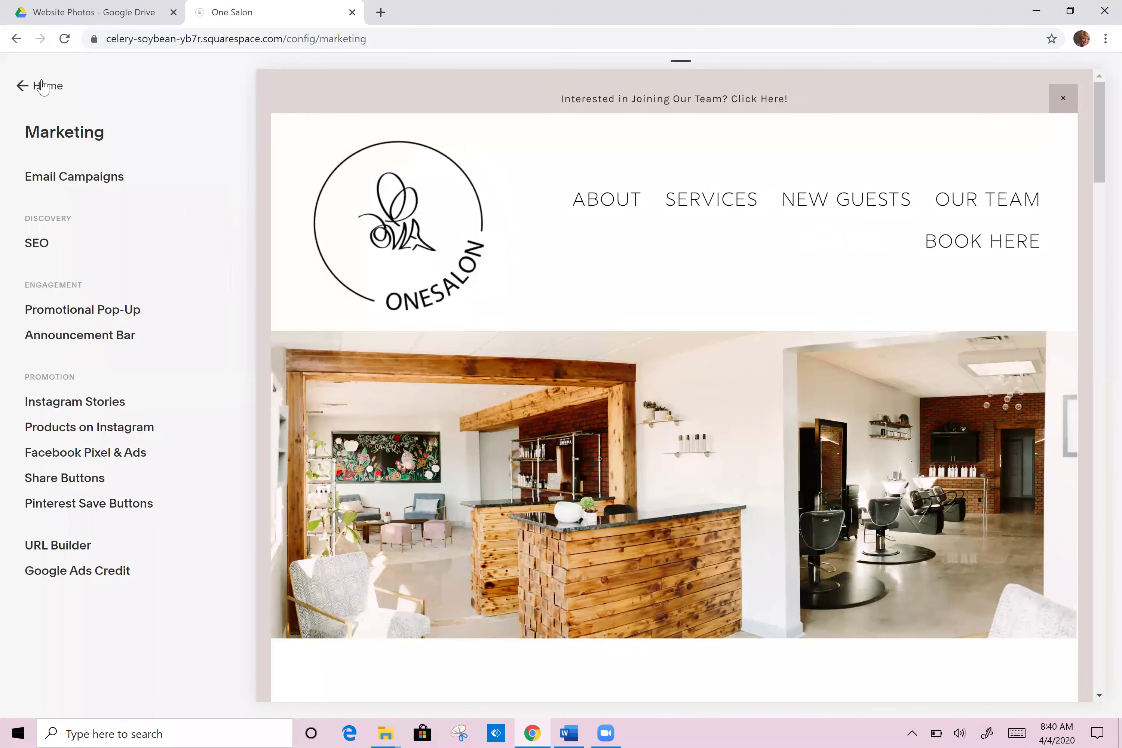
- Return to the main site menu and look through the home page down to its Subscribe form
click(43, 88)
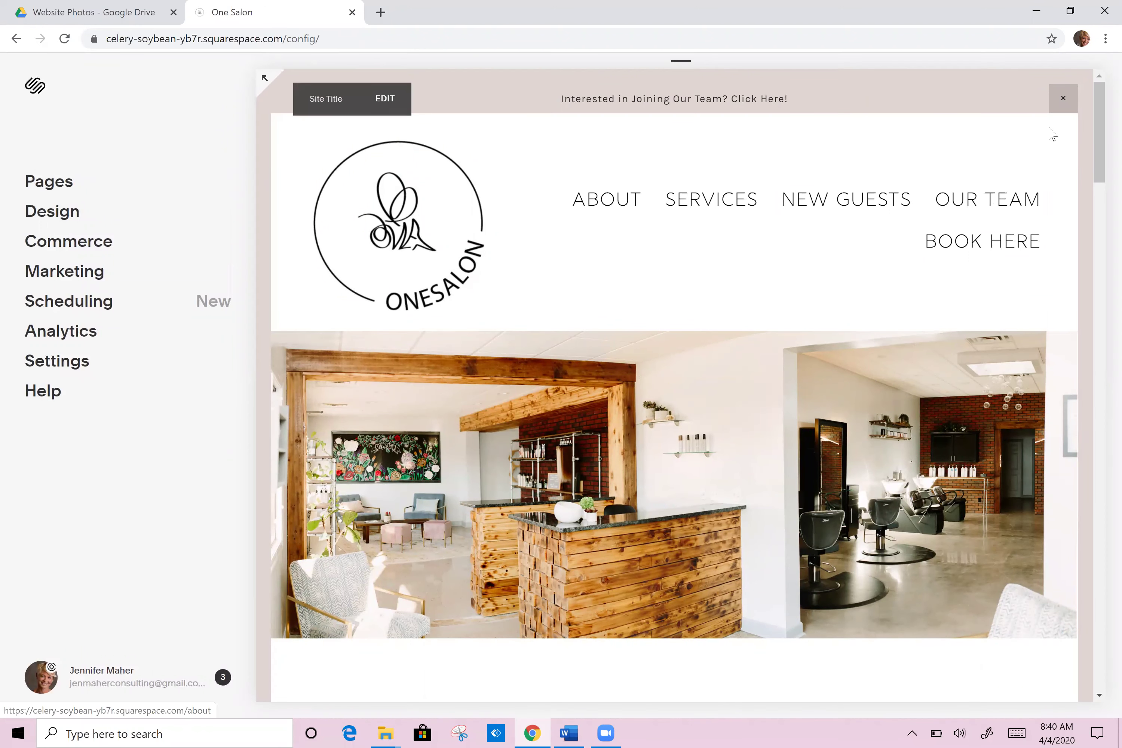
scroll(741, 115, down, 5)
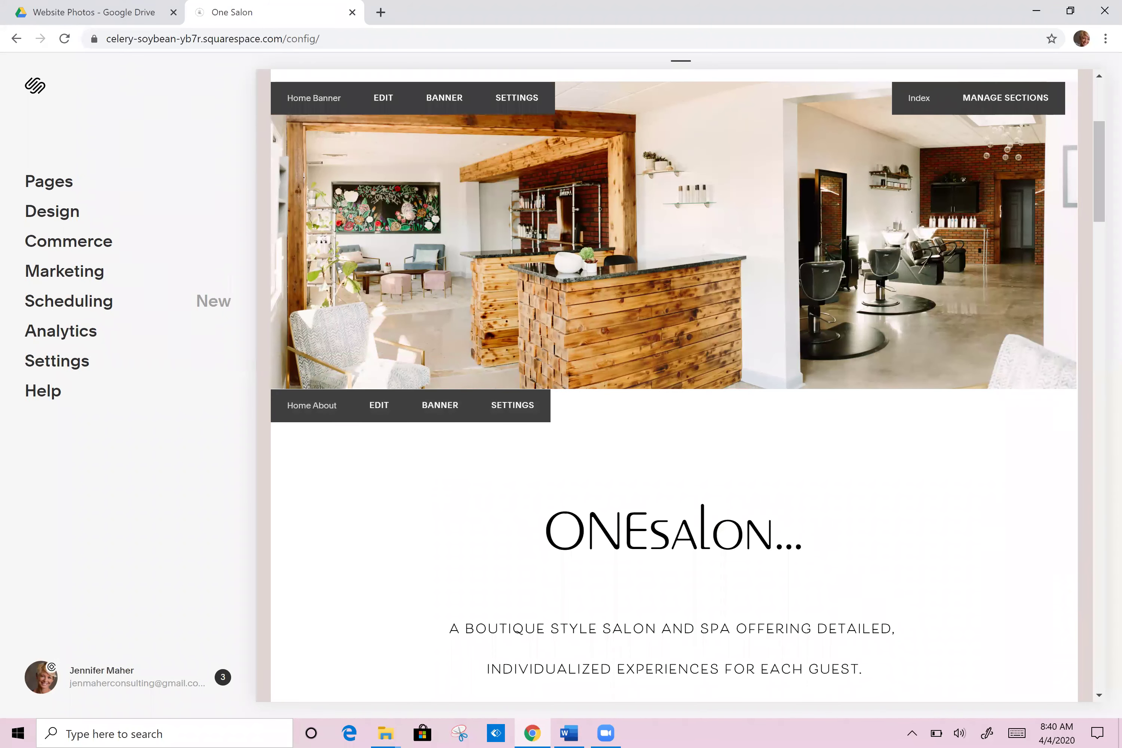
scroll(673, 385, down, 10)
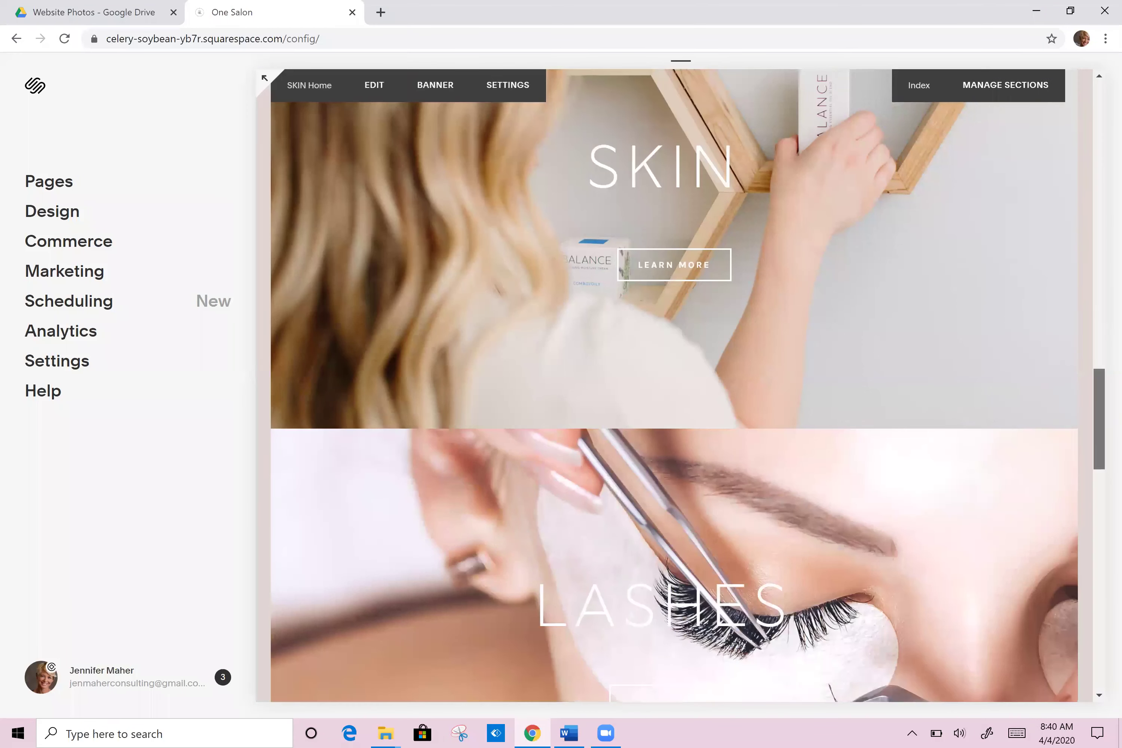
scroll(723, 446, down, 15)
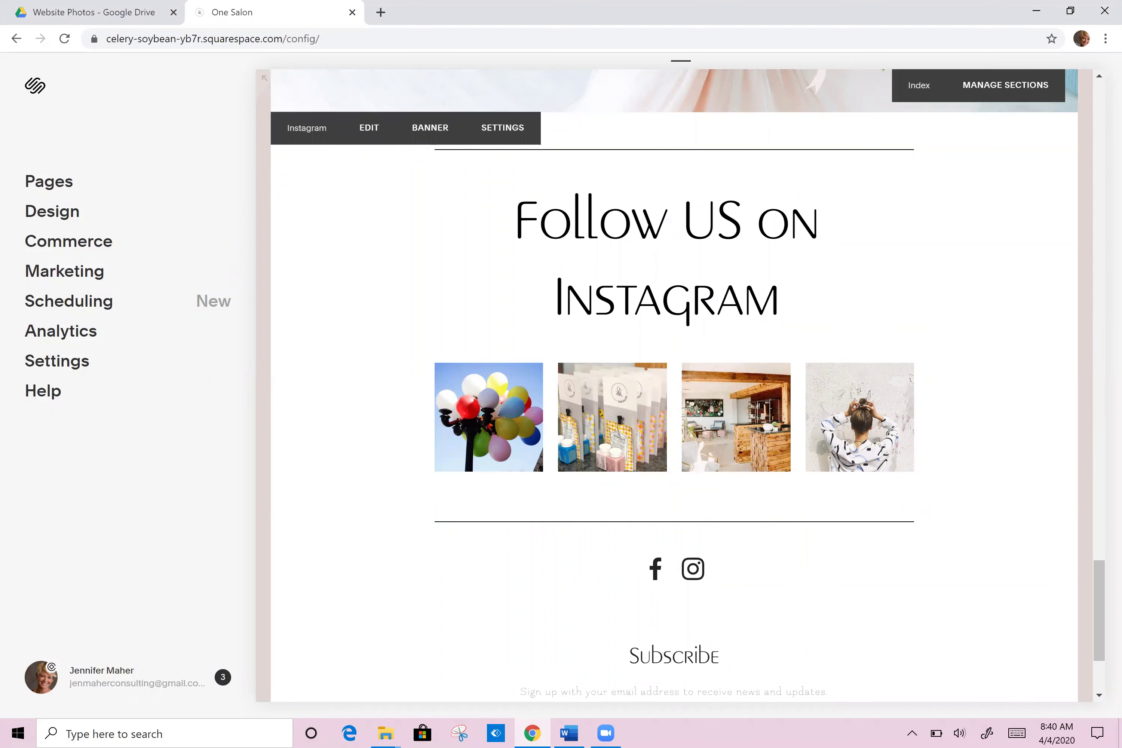
scroll(633, 459, down, 3)
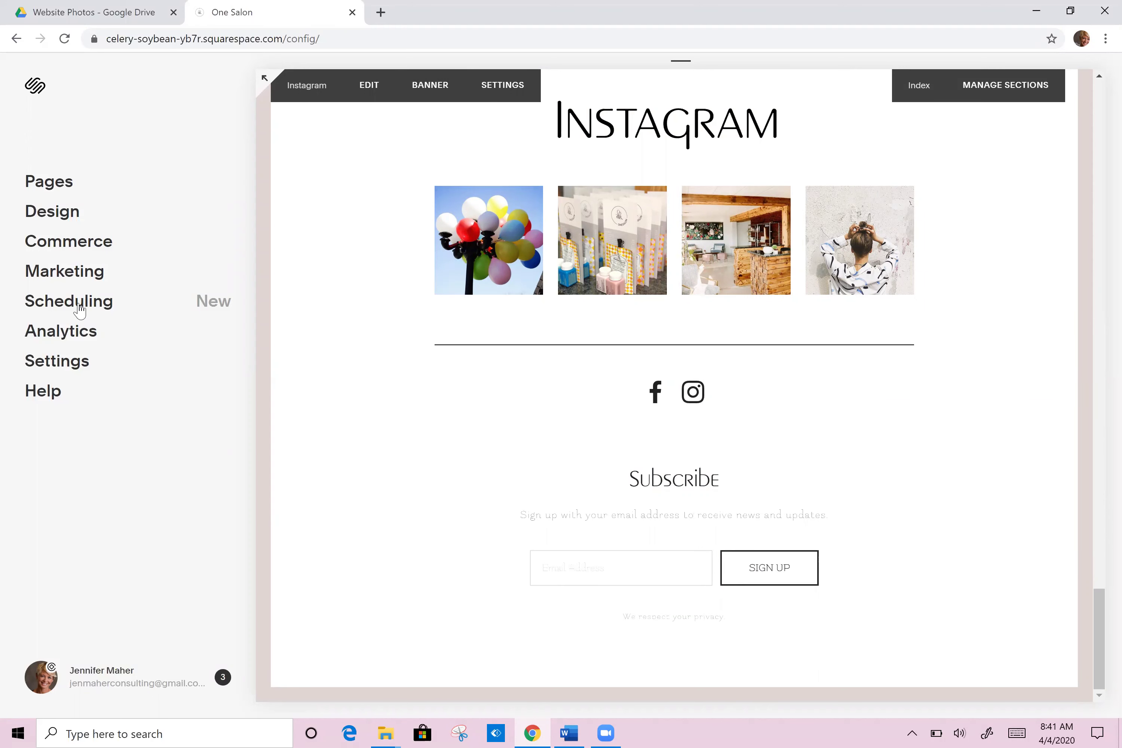
- Duplicate the Instagram section of the Home page from its page settings
click(53, 186)
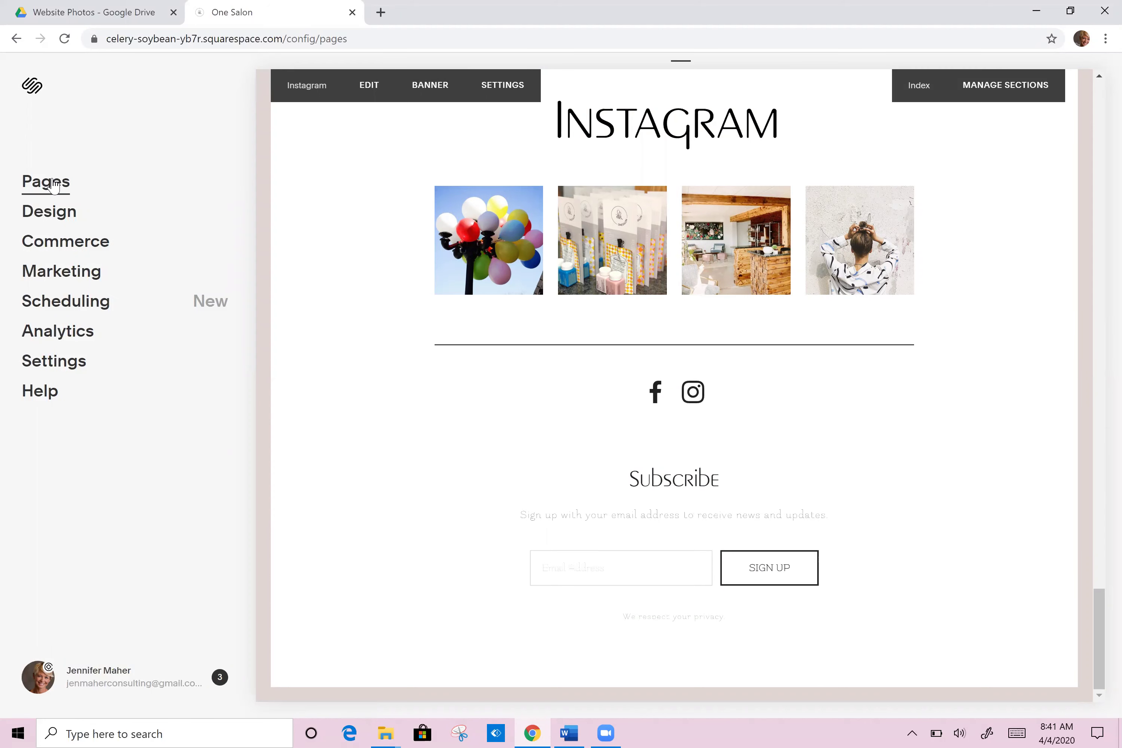
drag(237, 264, 247, 566)
scroll(43, 447, down, 2)
mouse_move(90, 578)
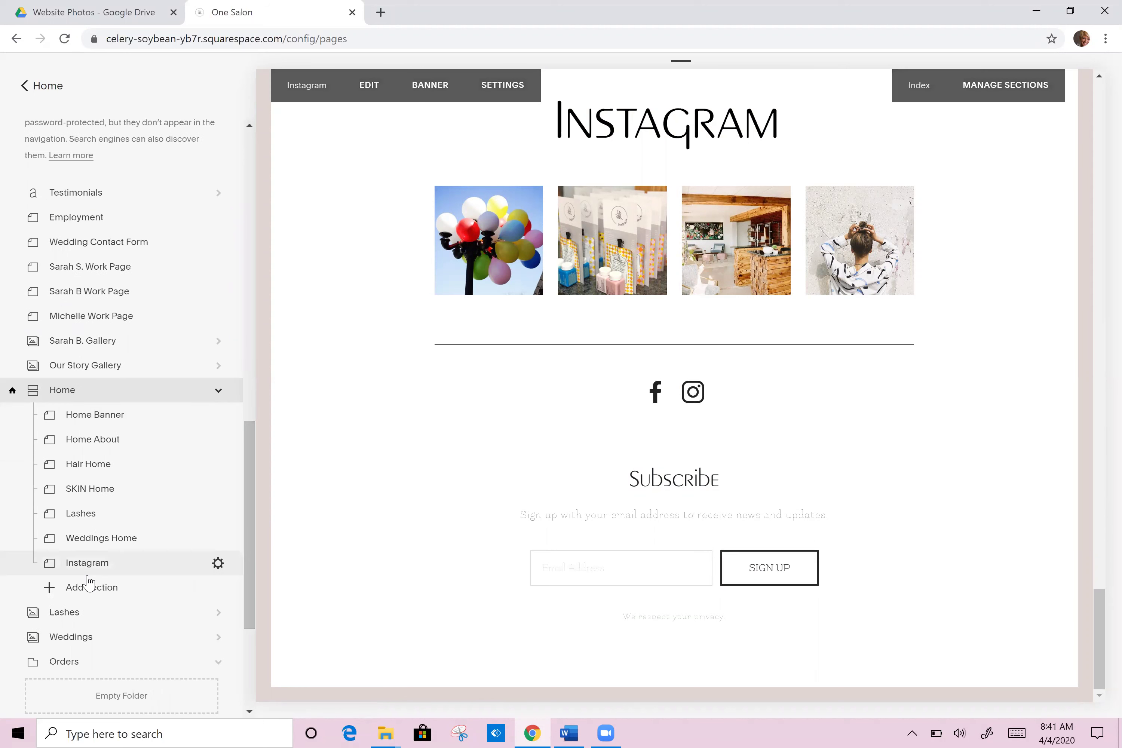
click(218, 563)
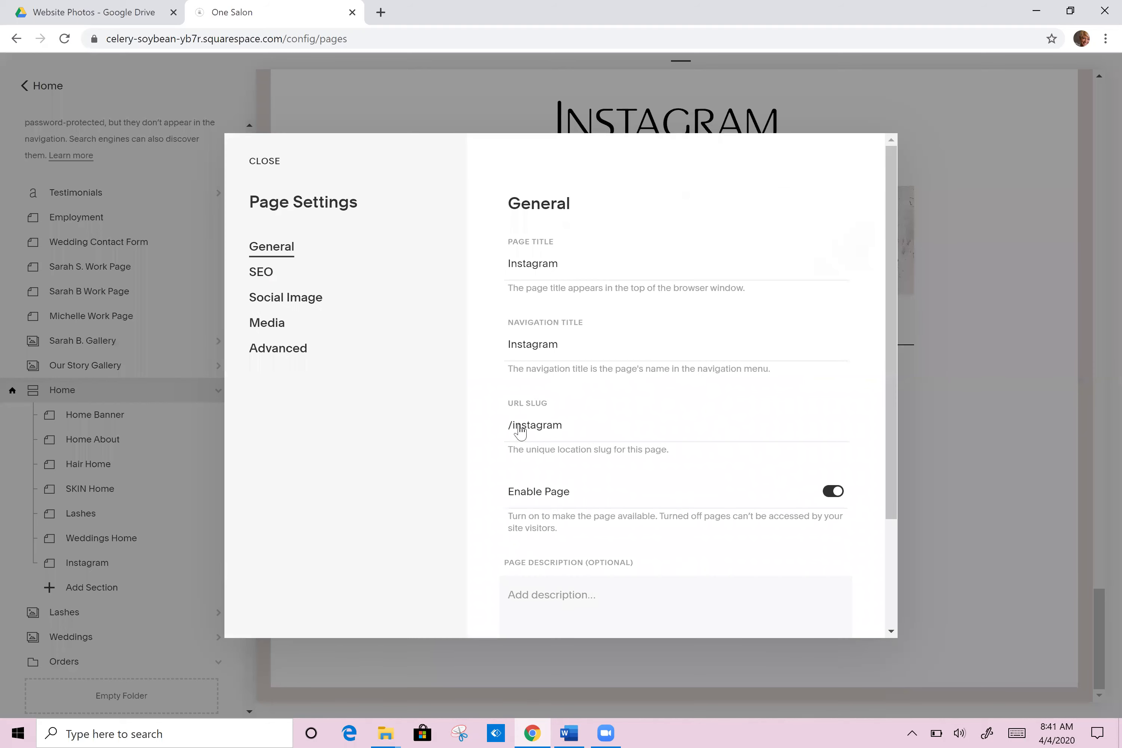
drag(892, 314, 904, 463)
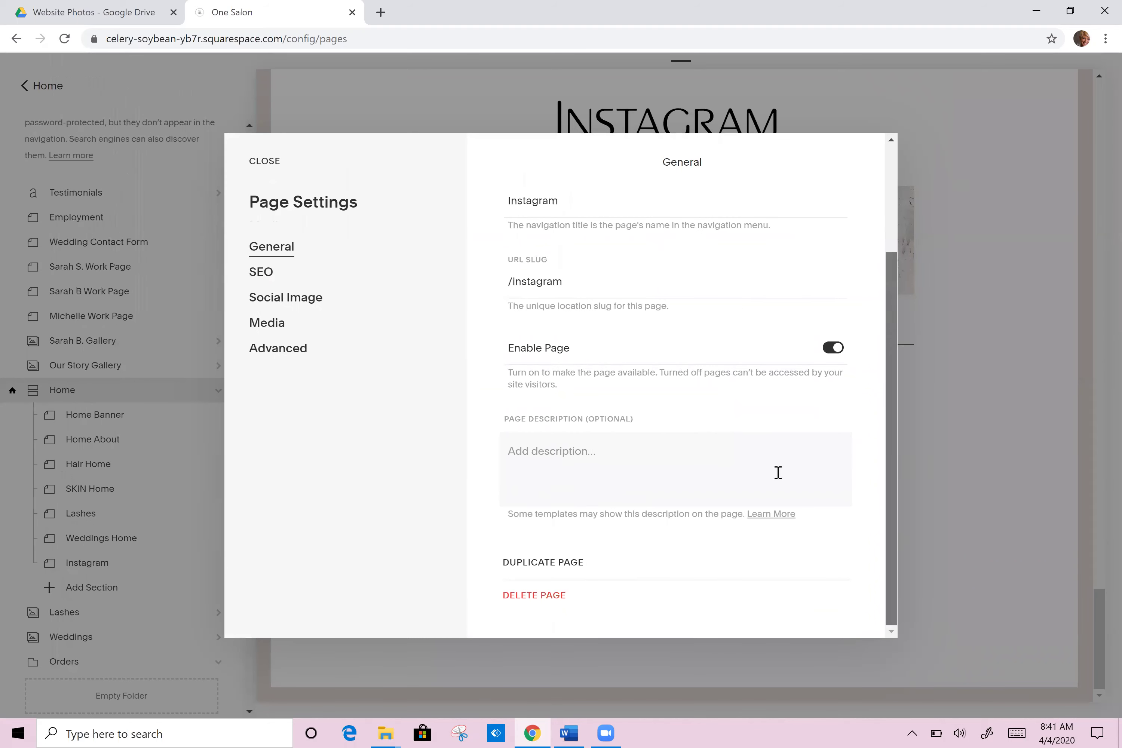
click(572, 563)
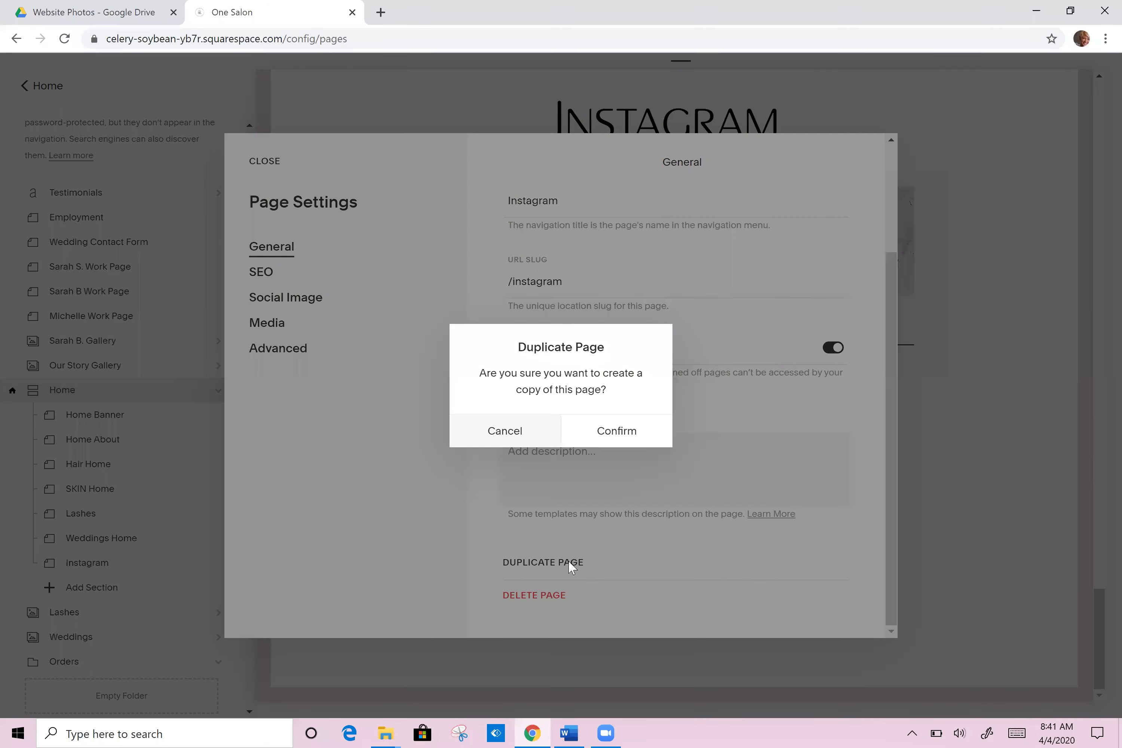
click(617, 430)
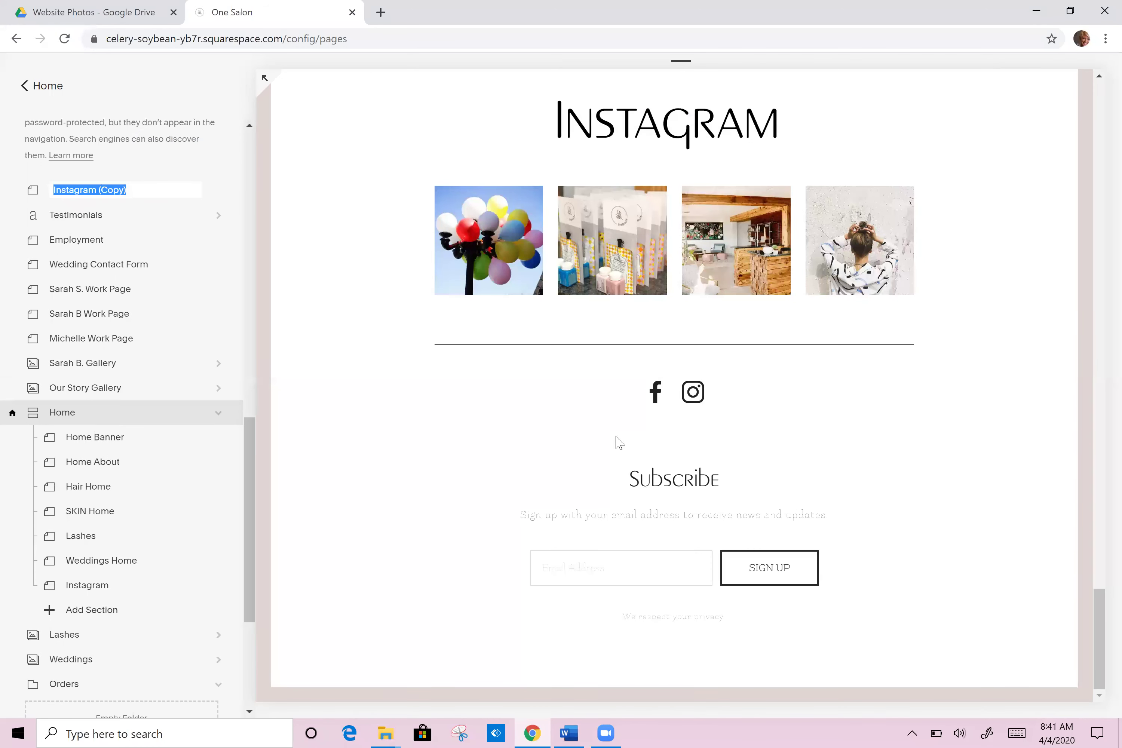
- Rename the copied section as Newsletter and place it directly below Instagram in the Home page
key(BackSpace)
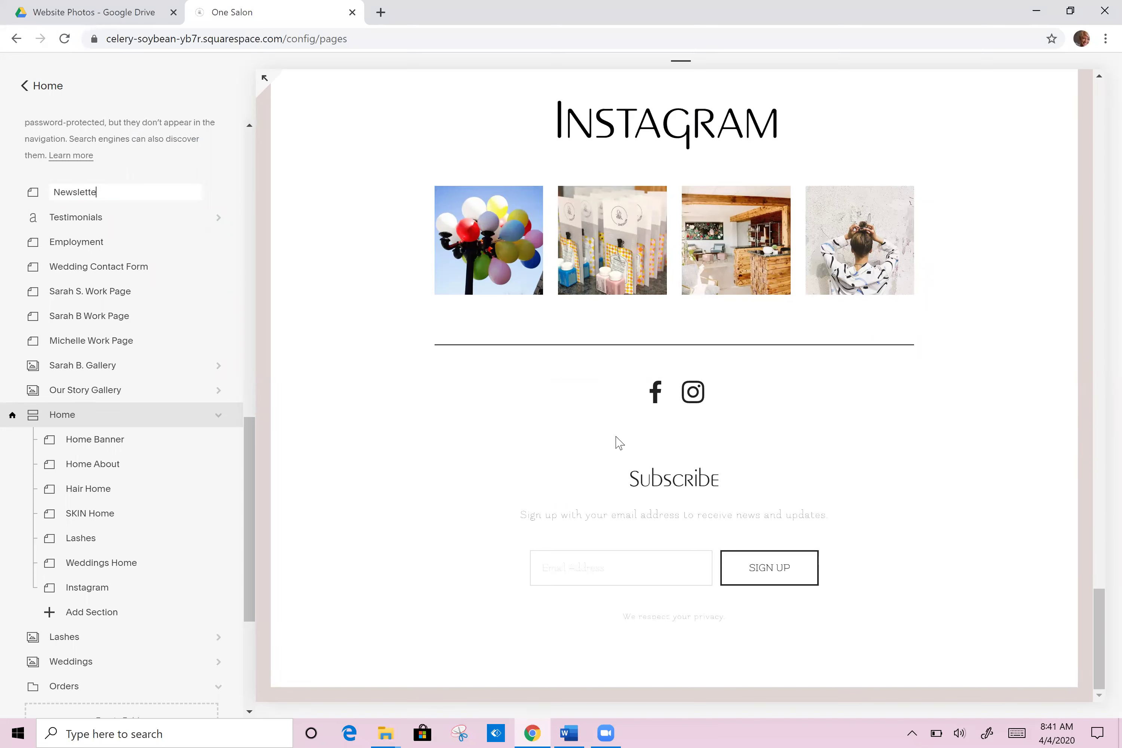
key(Return)
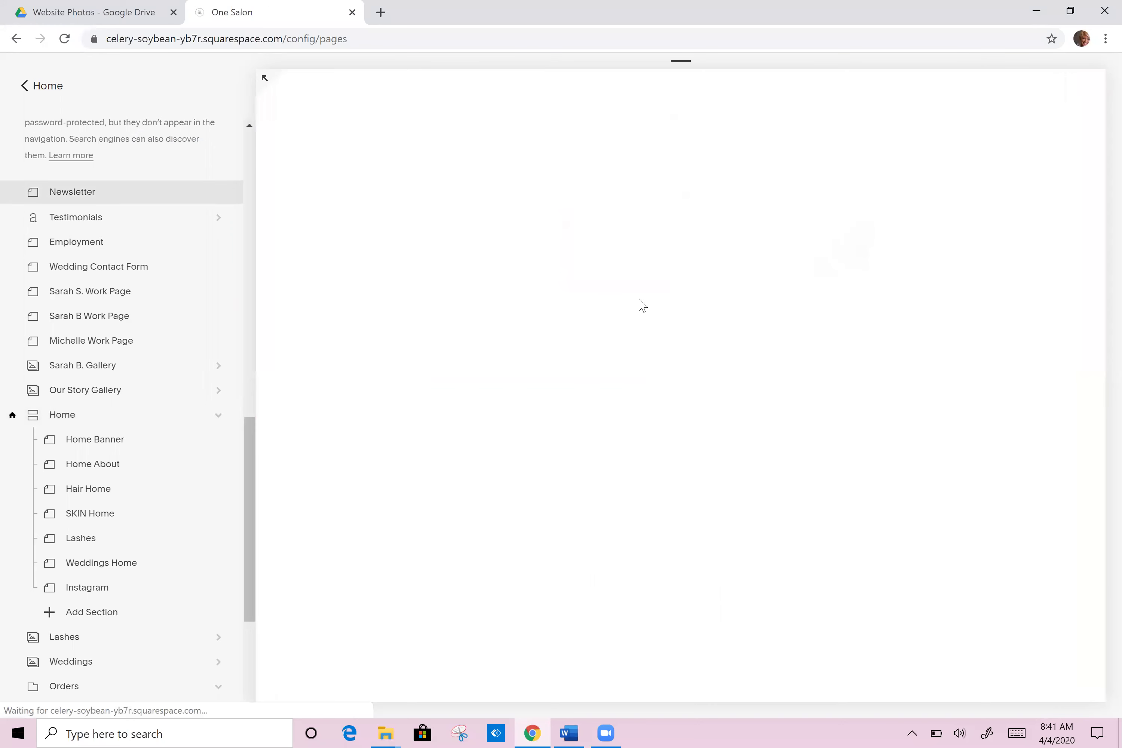
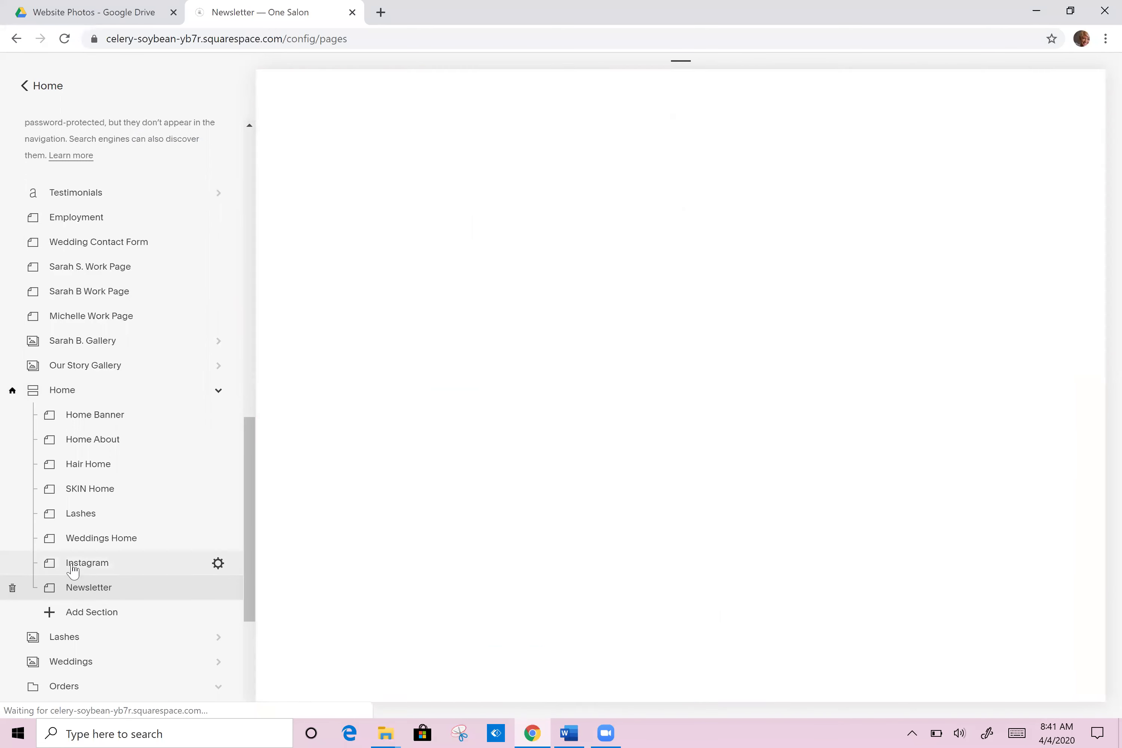
click(74, 569)
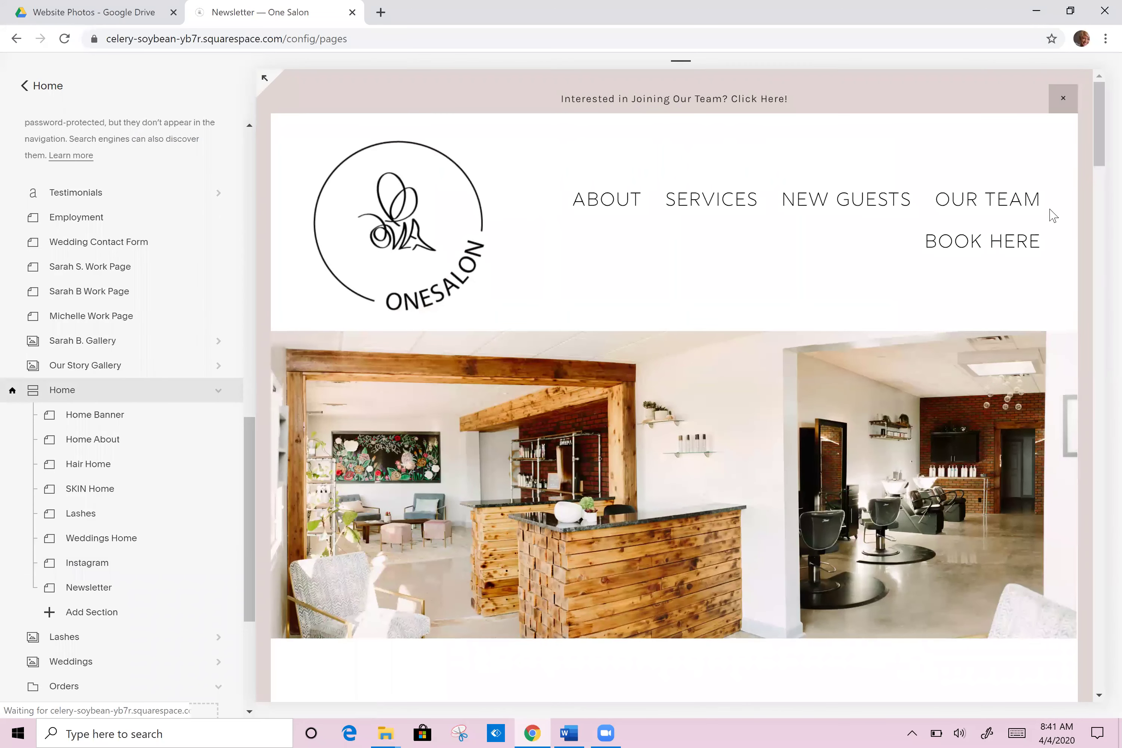
- Open the home page's Instagram section for editing and delete its Subscribe newsletter block
scroll(673, 386, down, 5)
scroll(604, 313, down, 1)
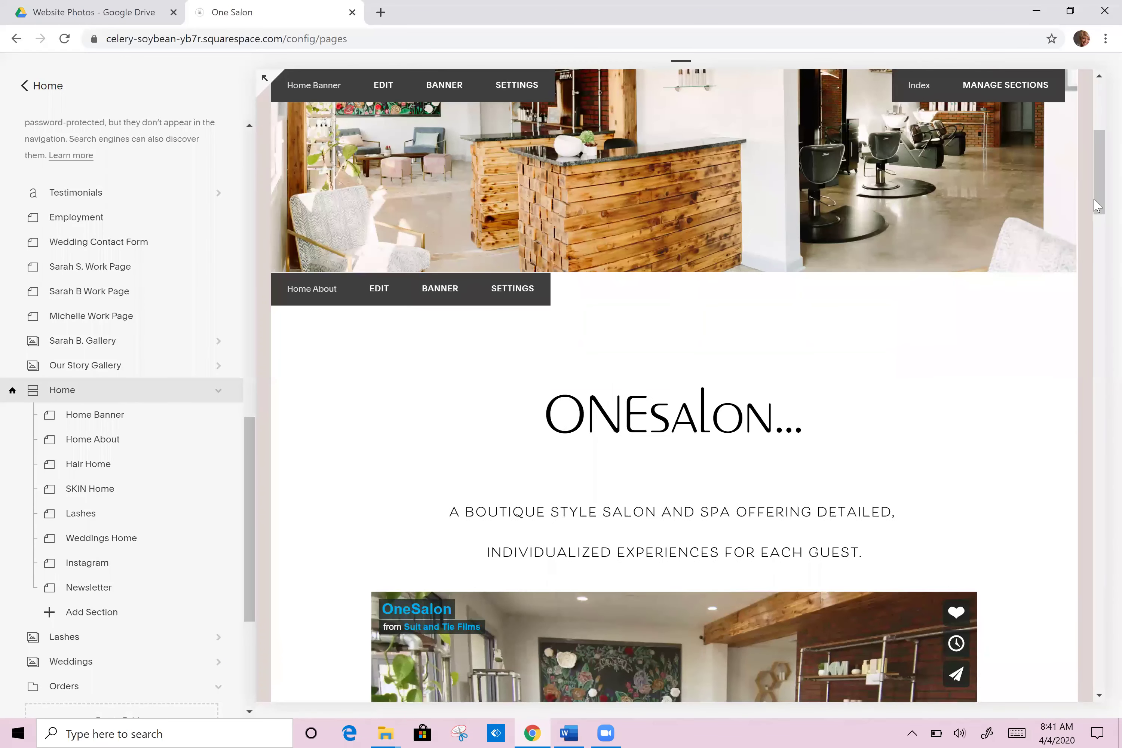
drag(1096, 204, 1097, 565)
scroll(494, 378, up, 1)
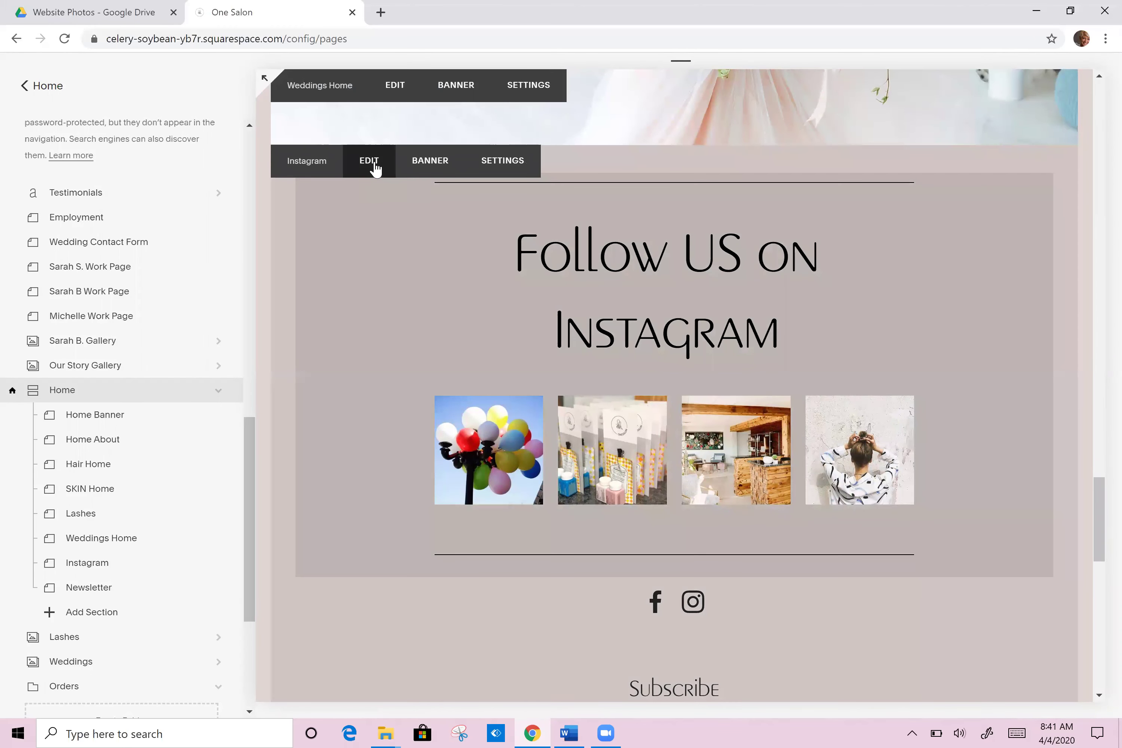
click(375, 166)
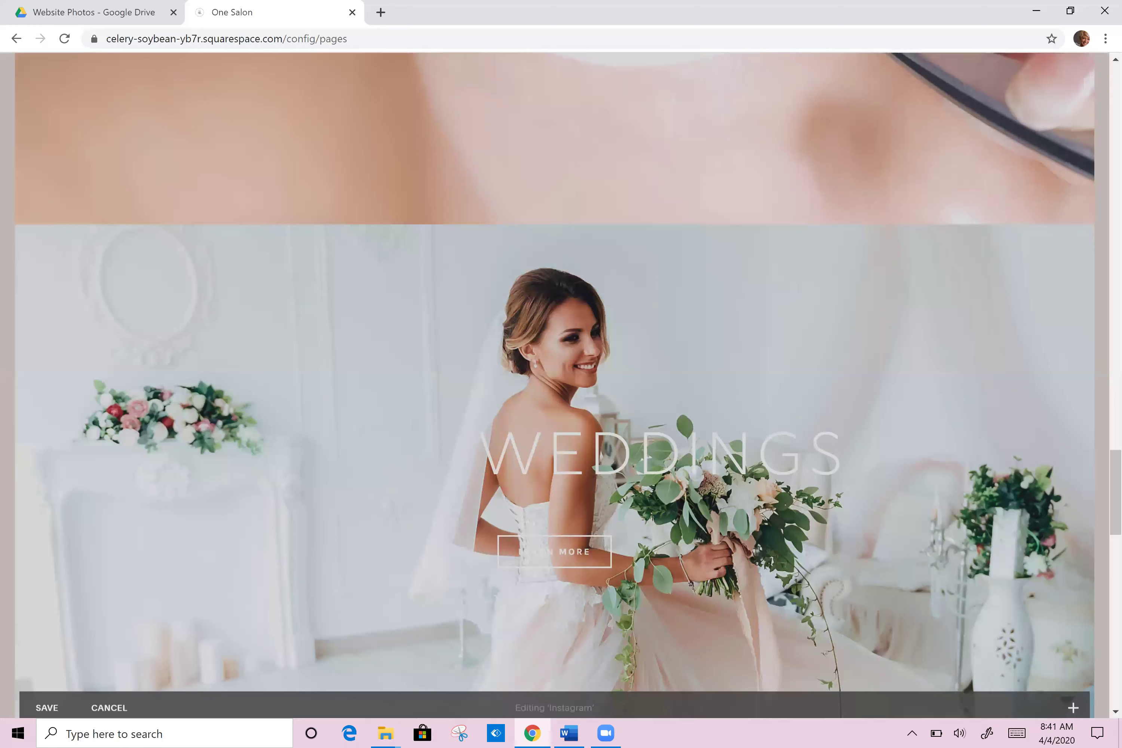
scroll(555, 386, down, 5)
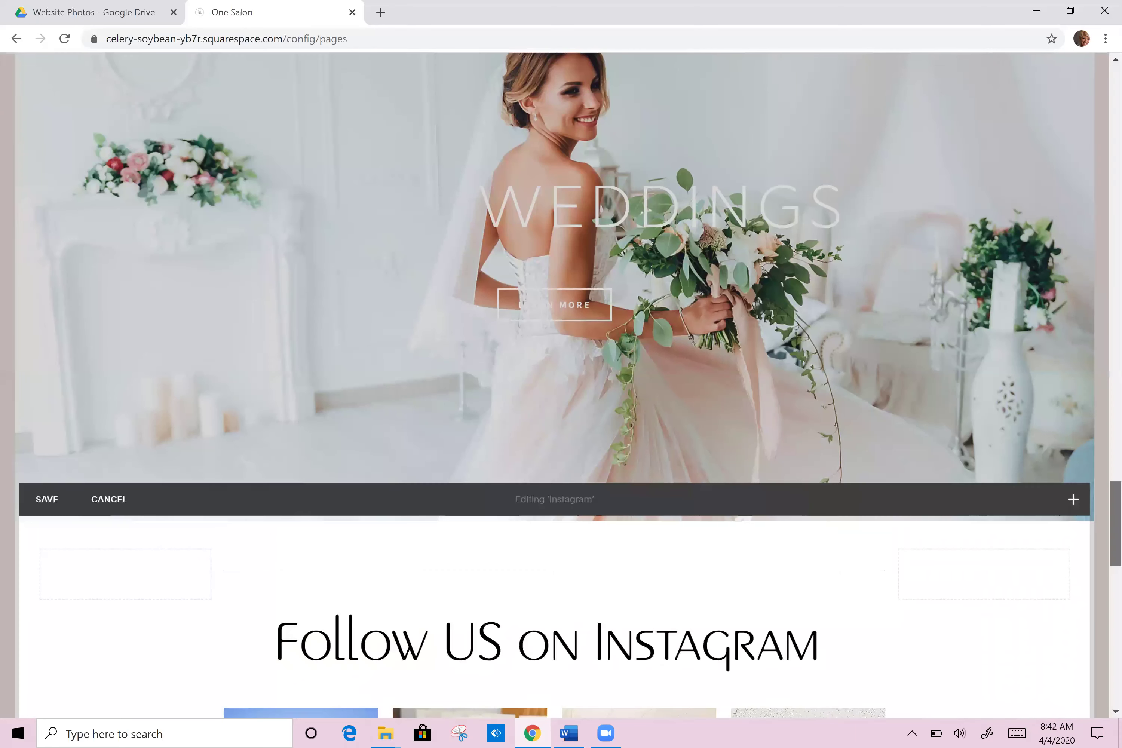
scroll(555, 386, down, 10)
click(618, 372)
click(683, 418)
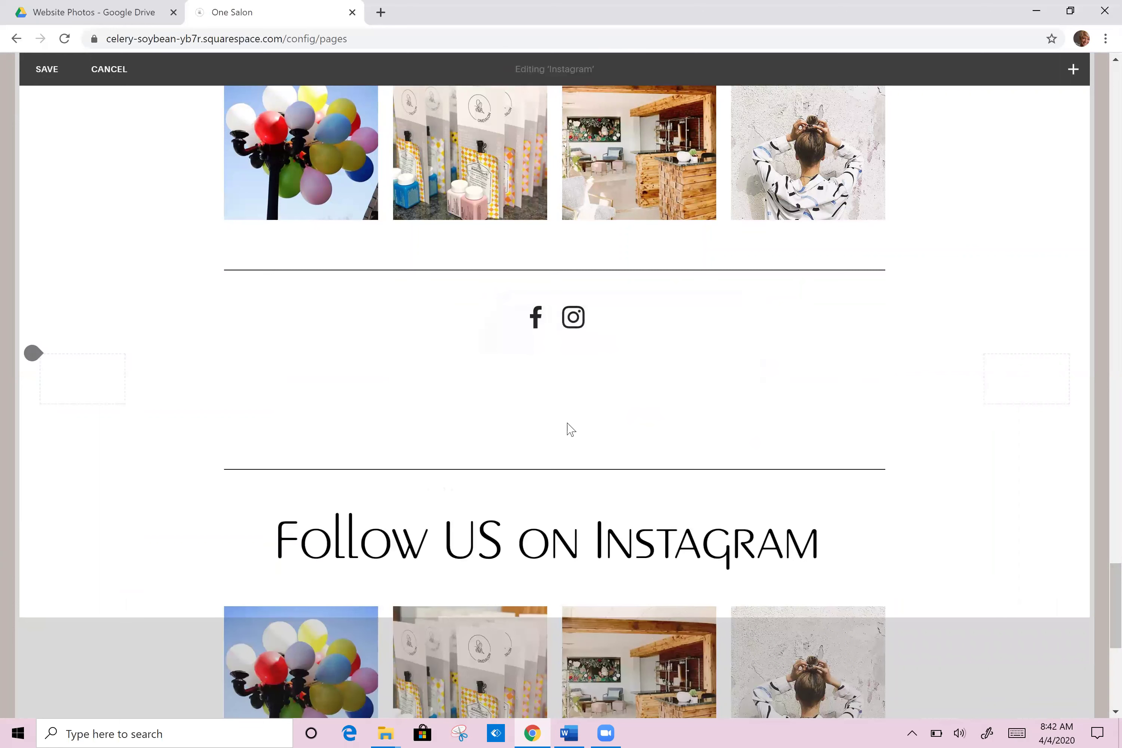
- Delete the leftover blocks beneath the social icons, including the spacer, and save the Instagram section
click(327, 370)
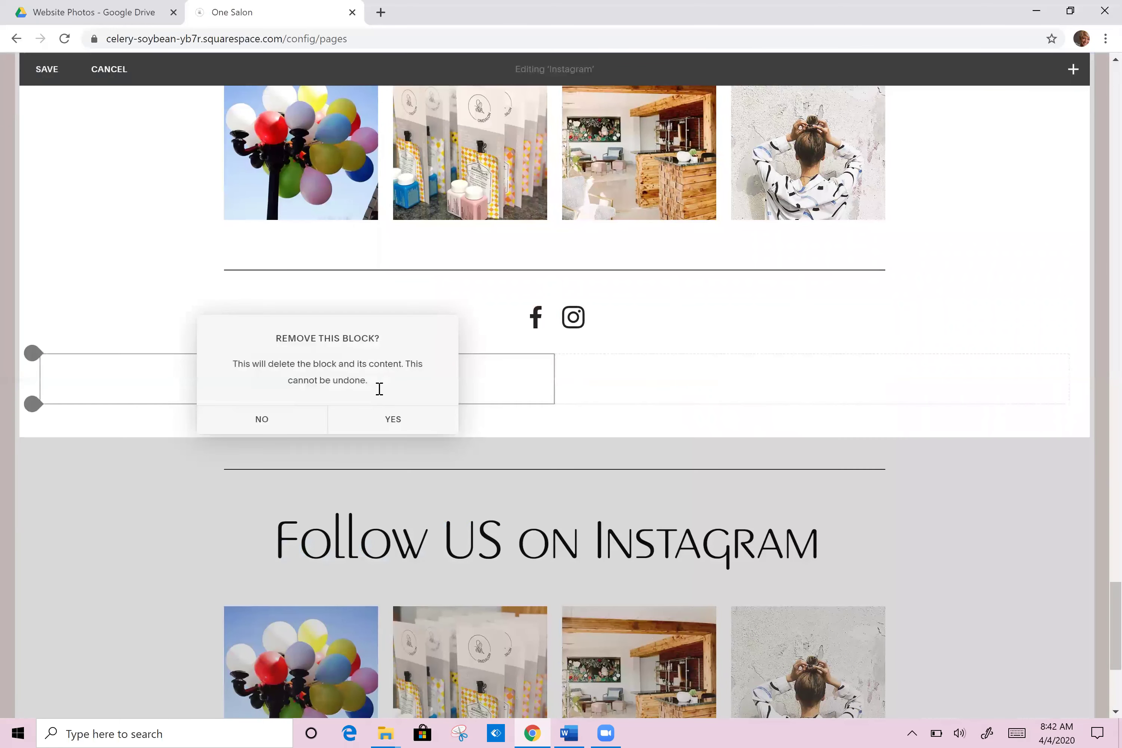
click(389, 431)
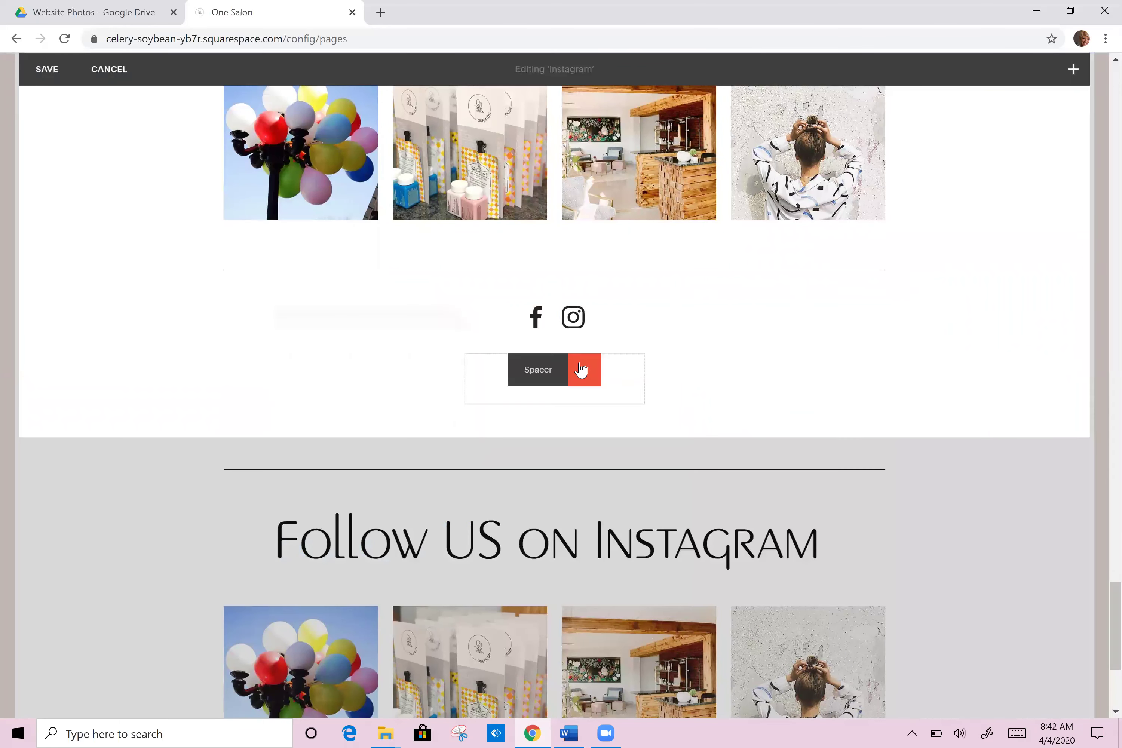
click(585, 372)
click(651, 419)
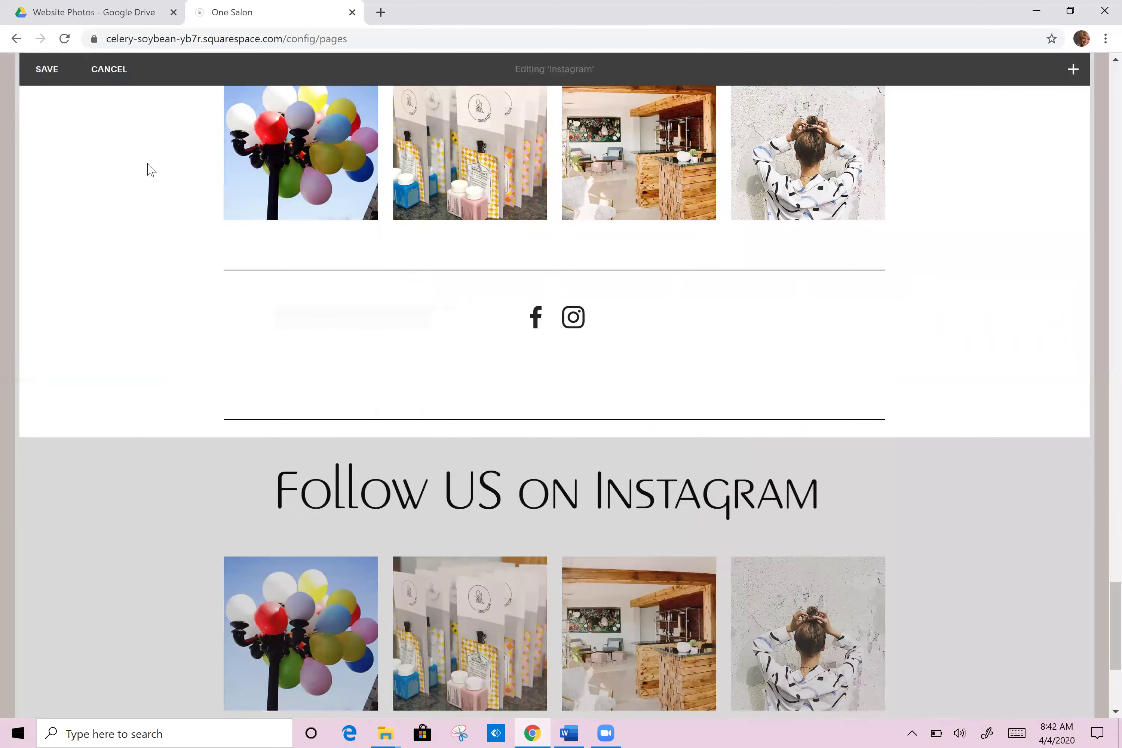
click(48, 70)
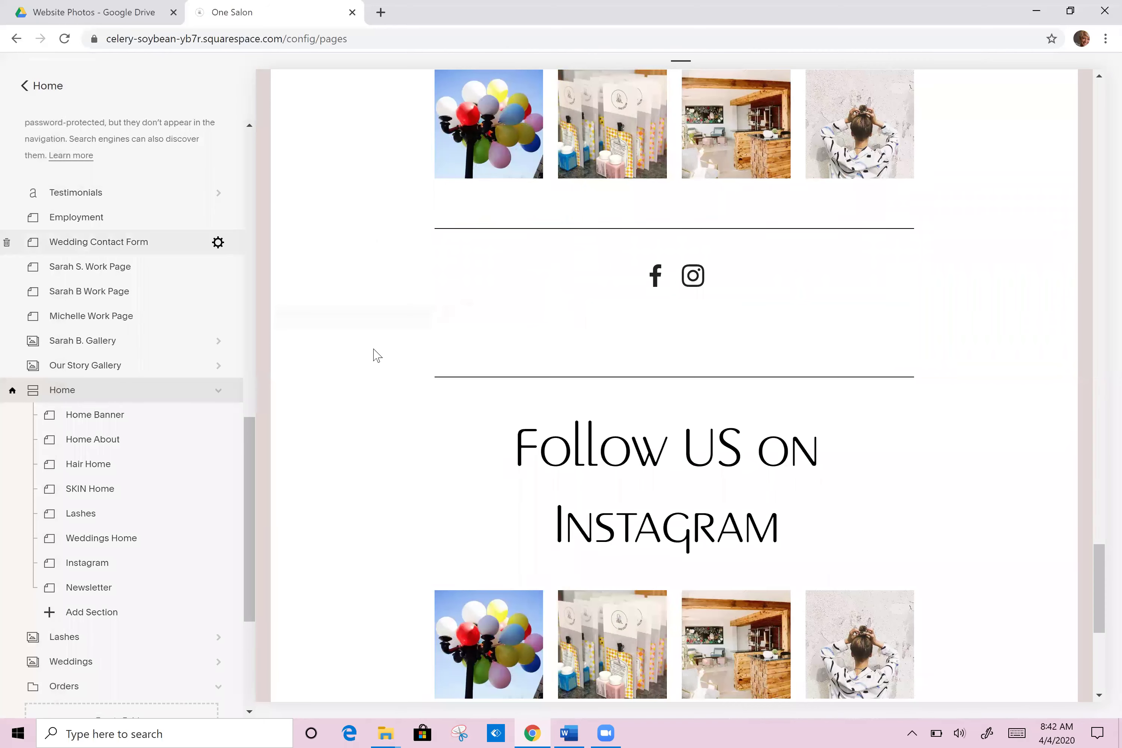
- Open the home page's Newsletter section for editing and delete its top line, "Follow Us on Instagram" heading and Instagram image gallery
mouse_move(374, 359)
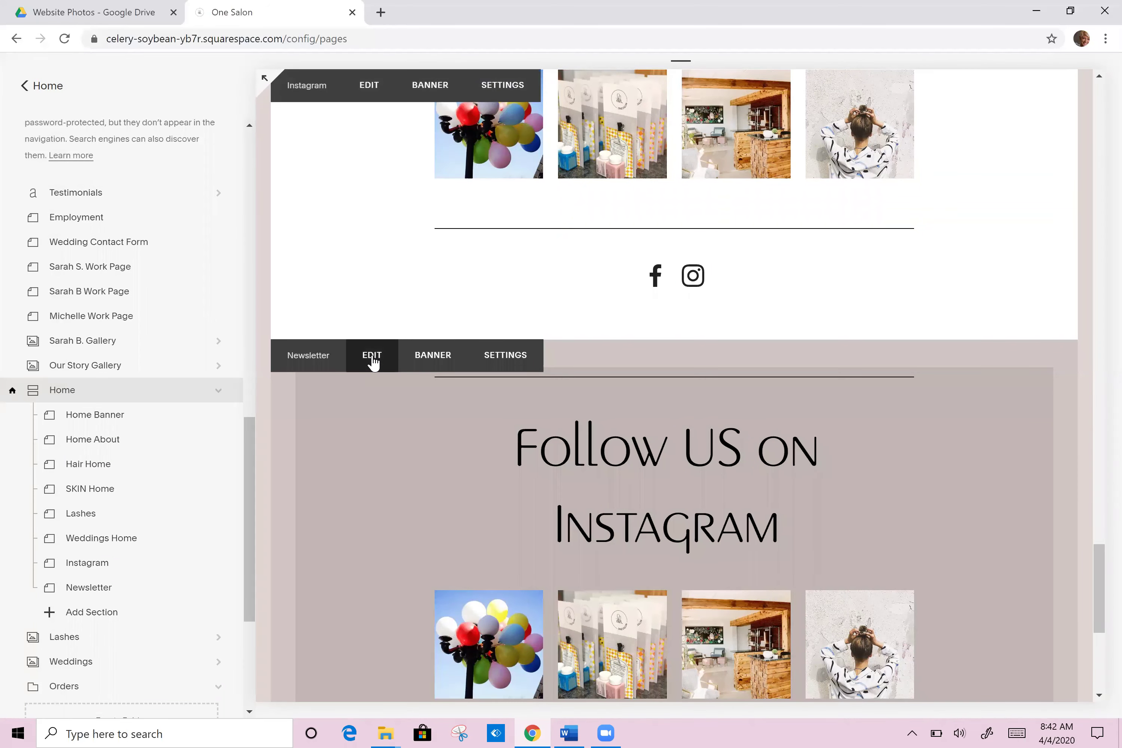
click(374, 359)
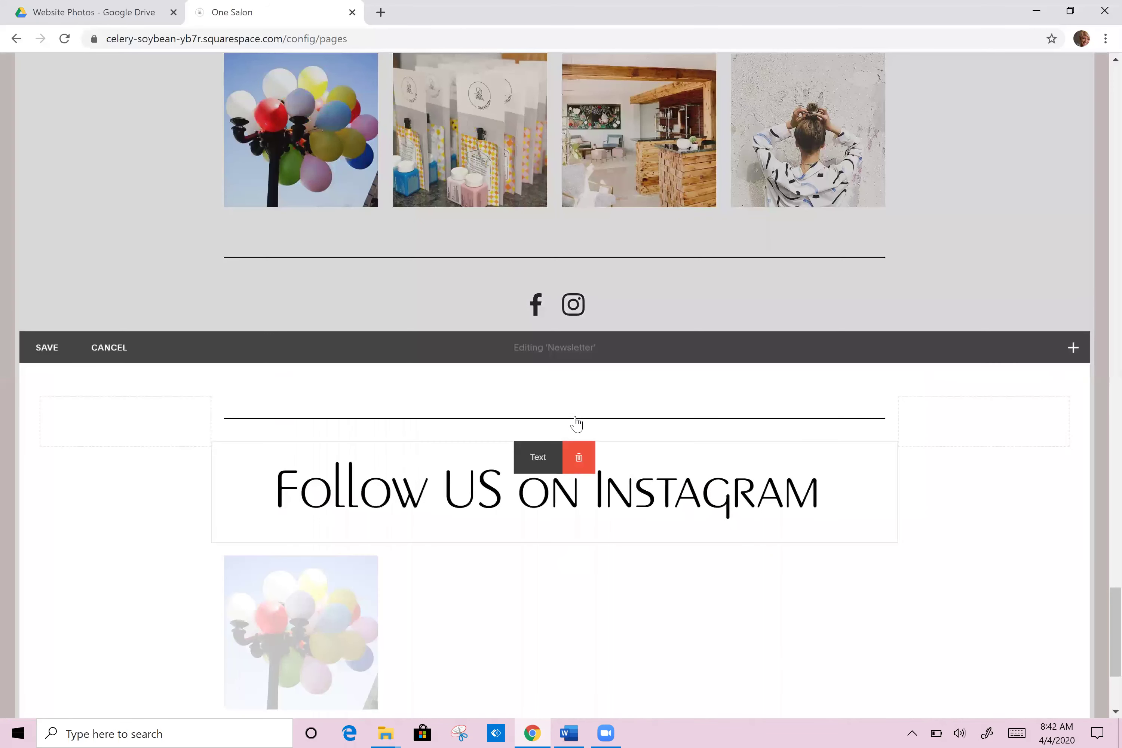
click(579, 414)
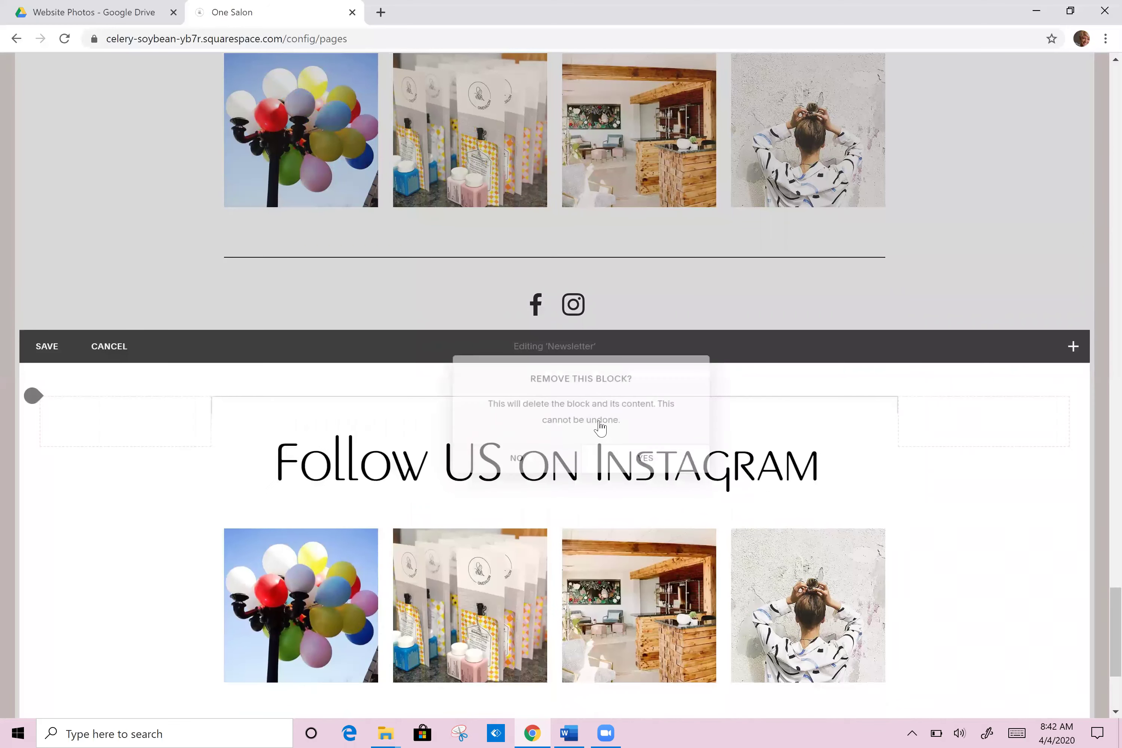
click(579, 411)
click(647, 455)
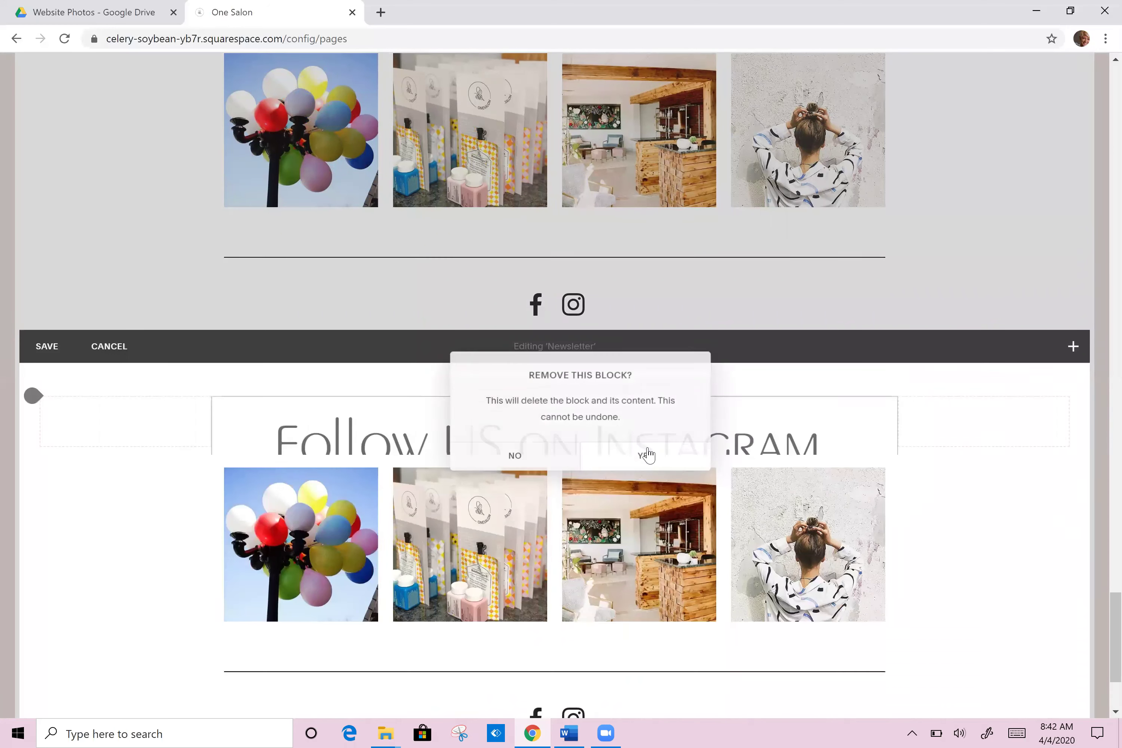
click(618, 413)
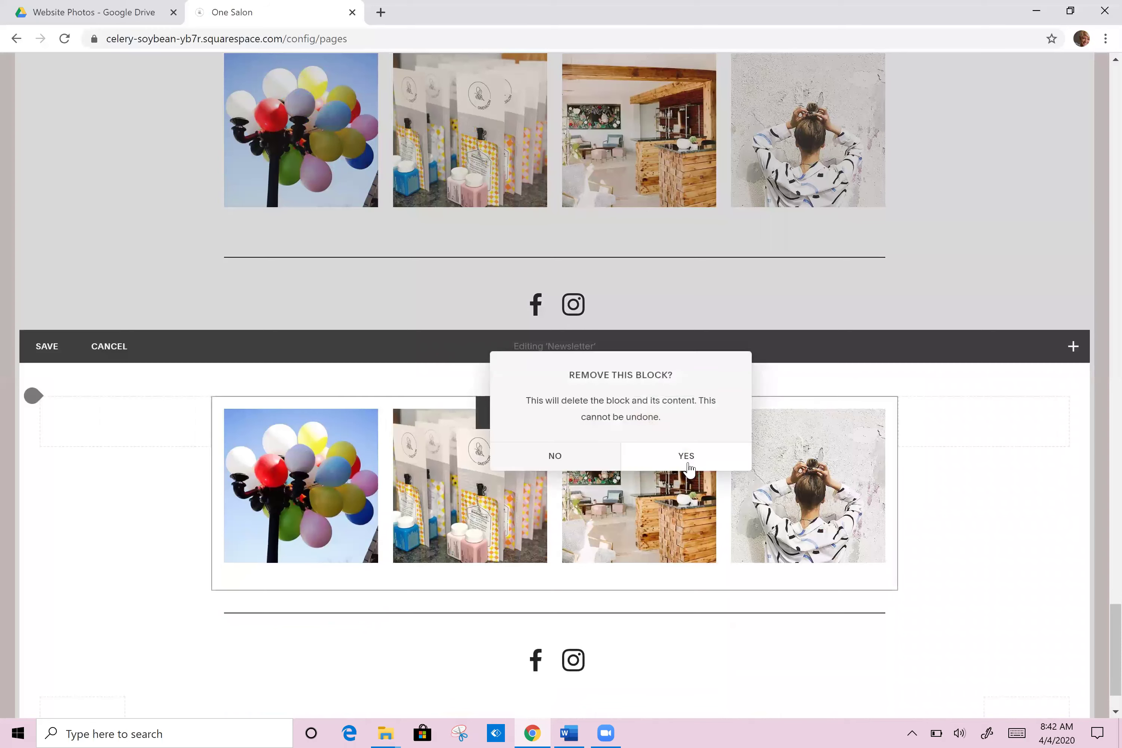
click(684, 455)
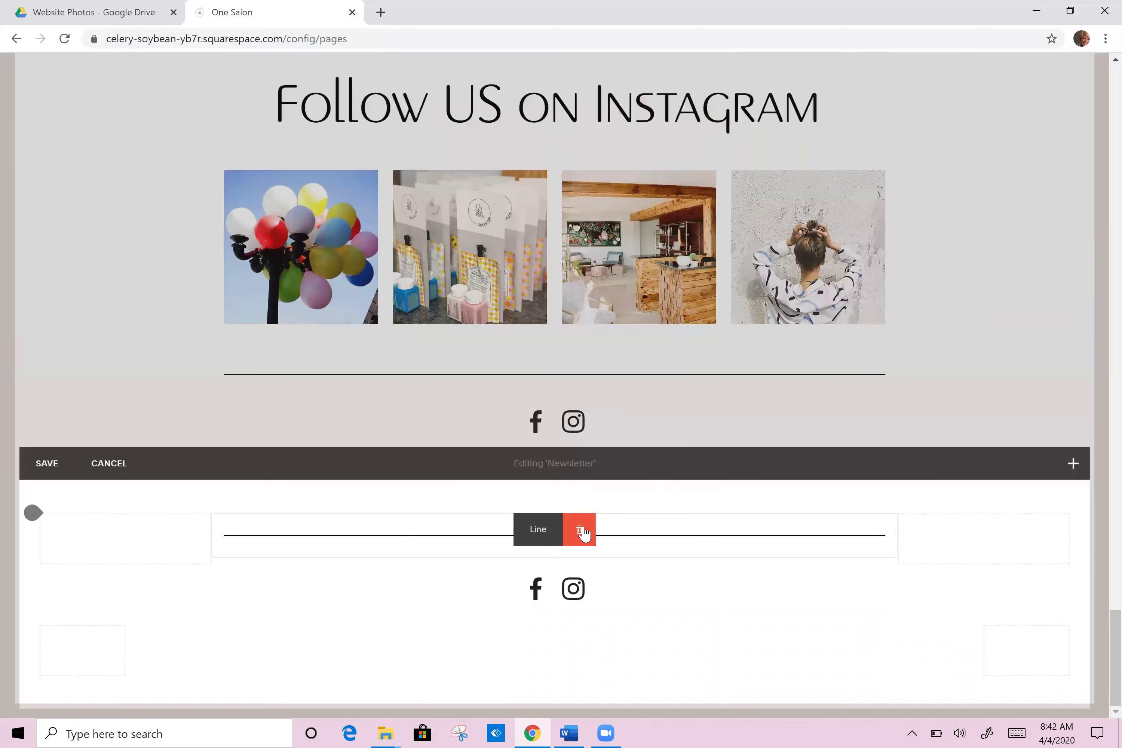
- Delete the remaining line and the social icons block from the Newsletter section
click(579, 530)
click(648, 570)
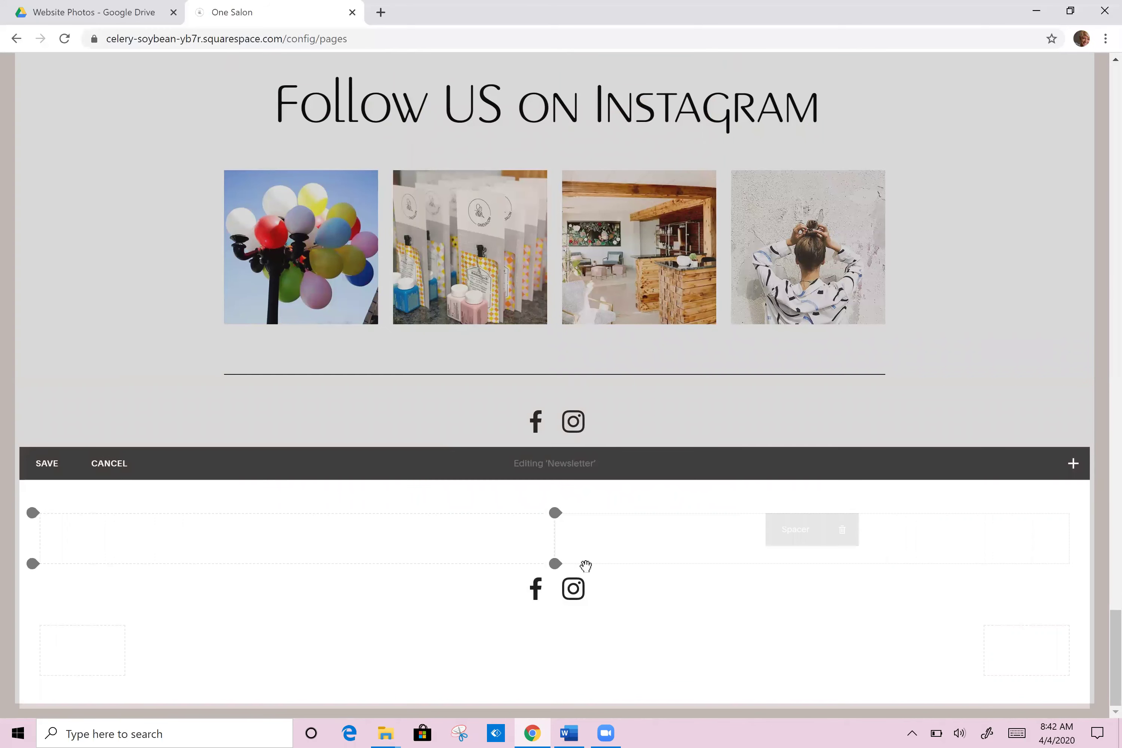
click(621, 581)
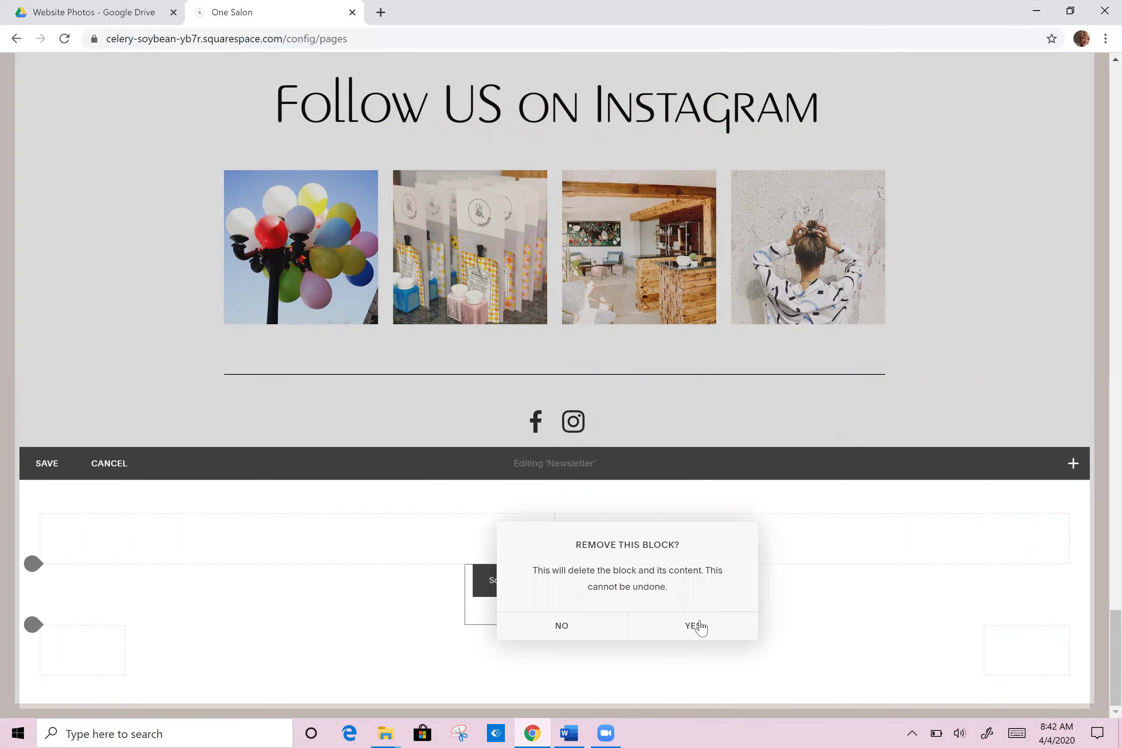
click(693, 626)
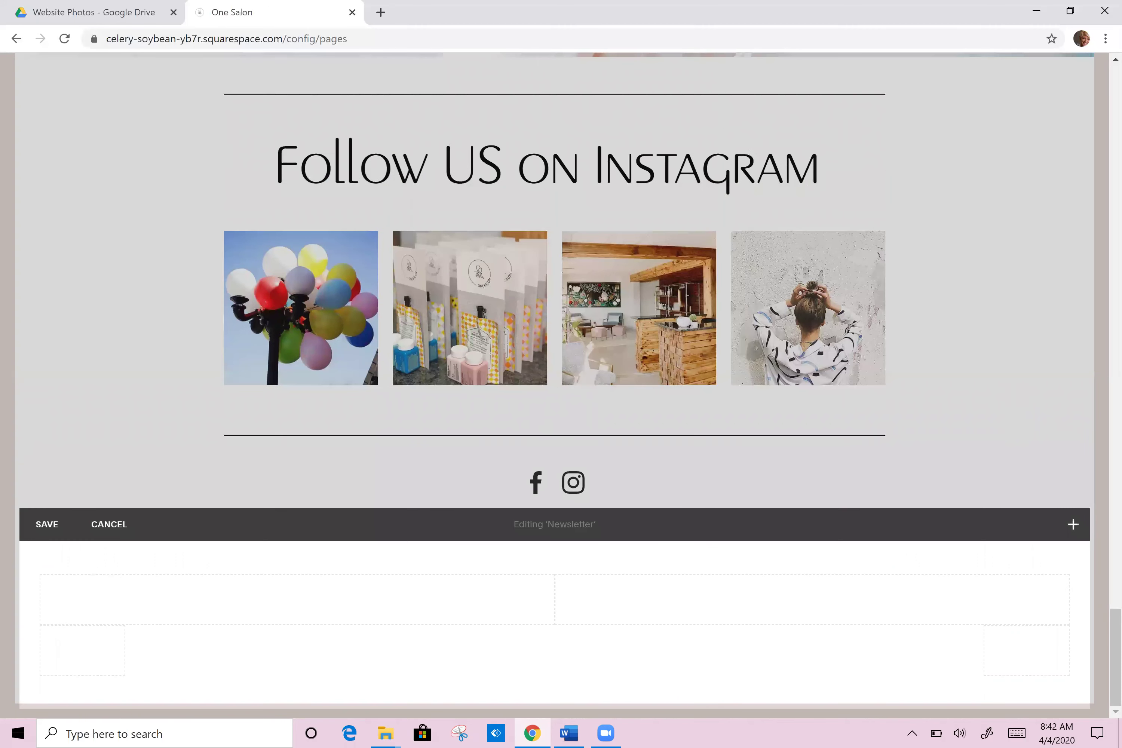
- Connect the newsletter block's storage to Squarespace Email Campaigns with the Website mailing list and apply the change
mouse_move(546, 634)
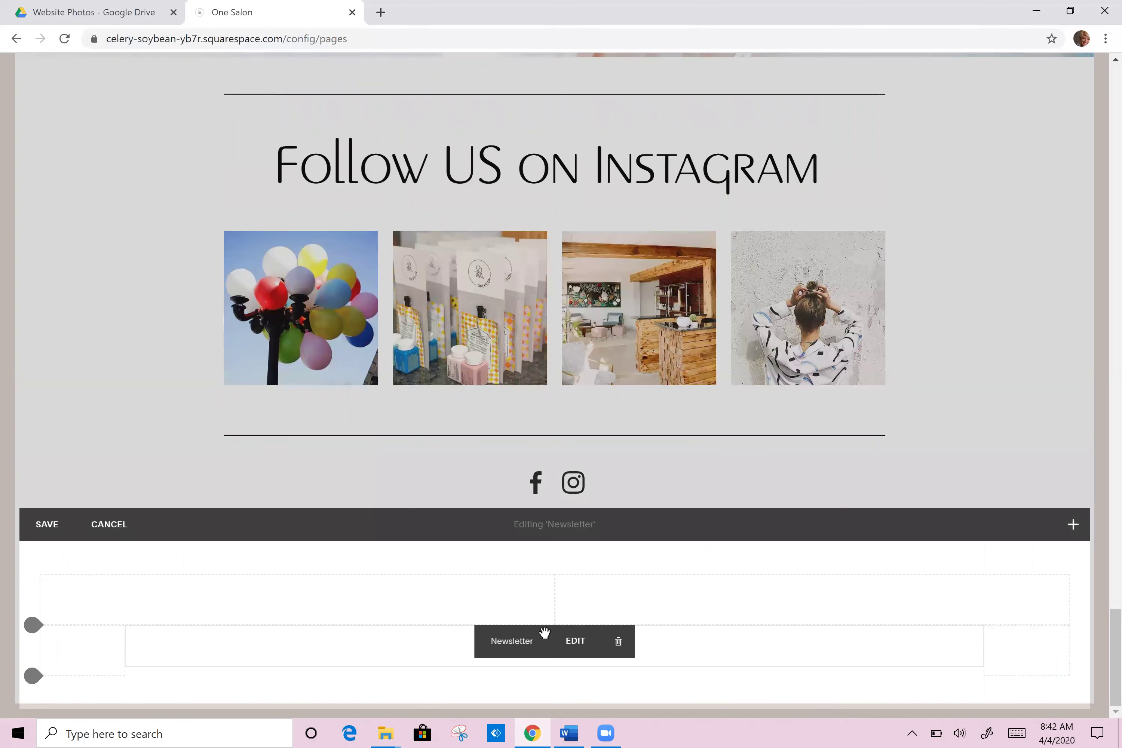
click(575, 642)
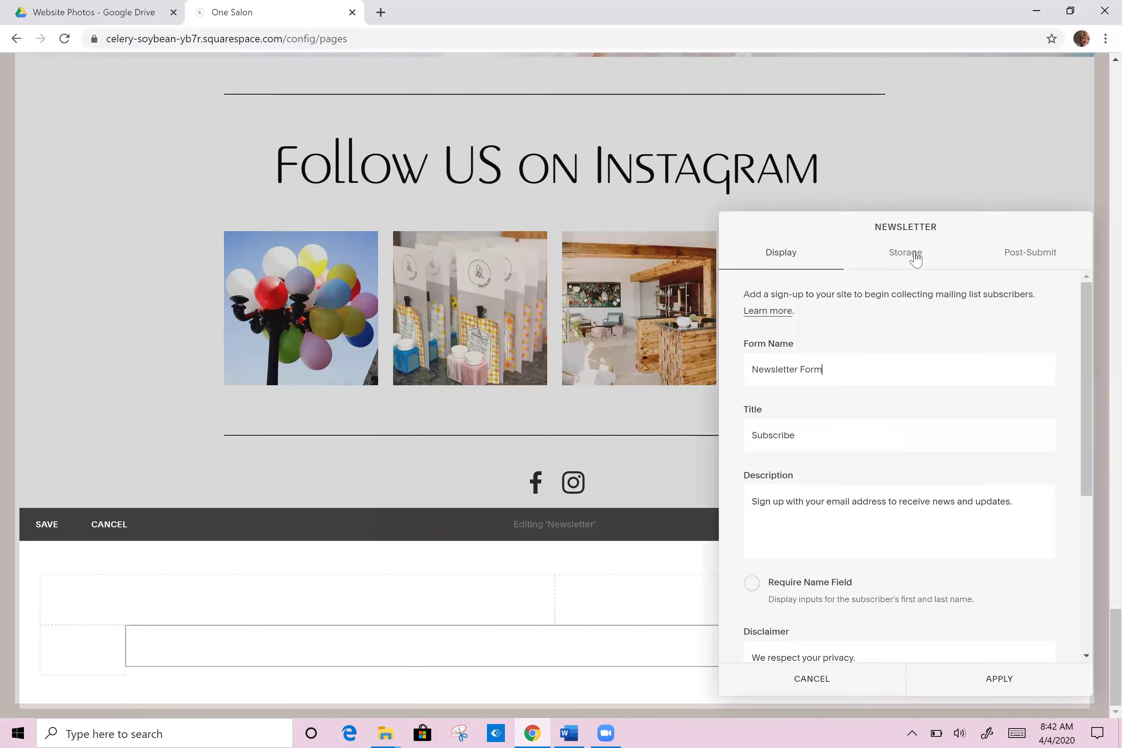
click(921, 255)
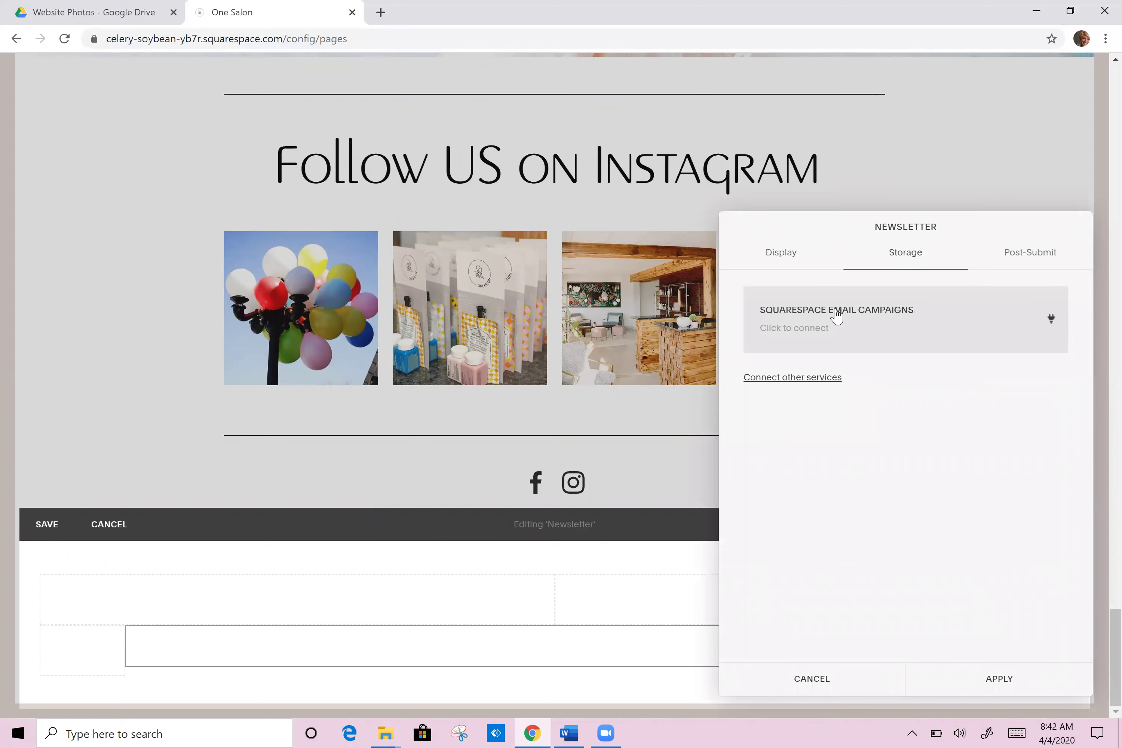
click(837, 317)
click(859, 361)
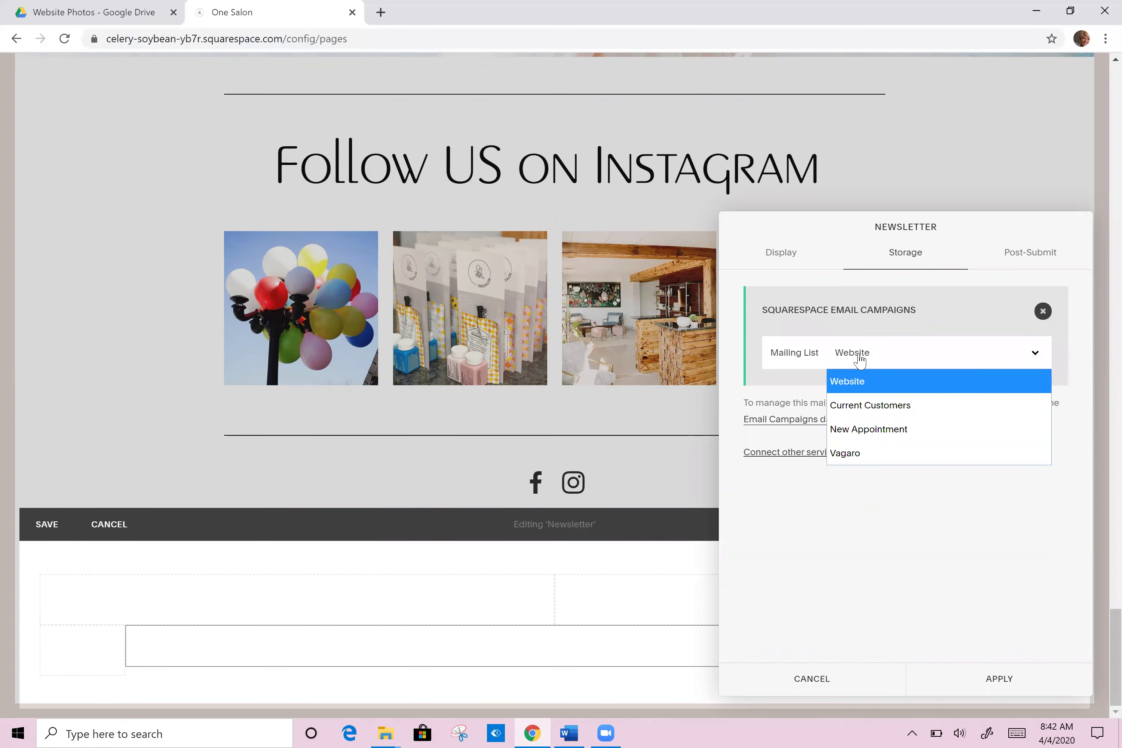
click(853, 386)
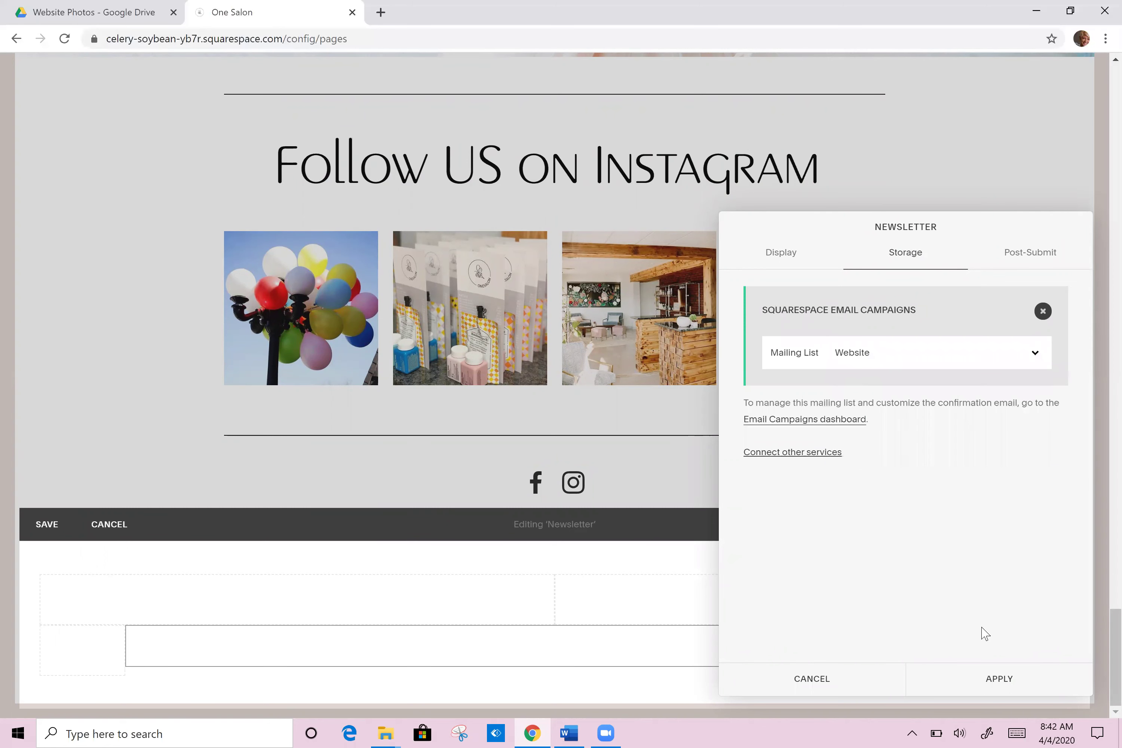
click(1007, 683)
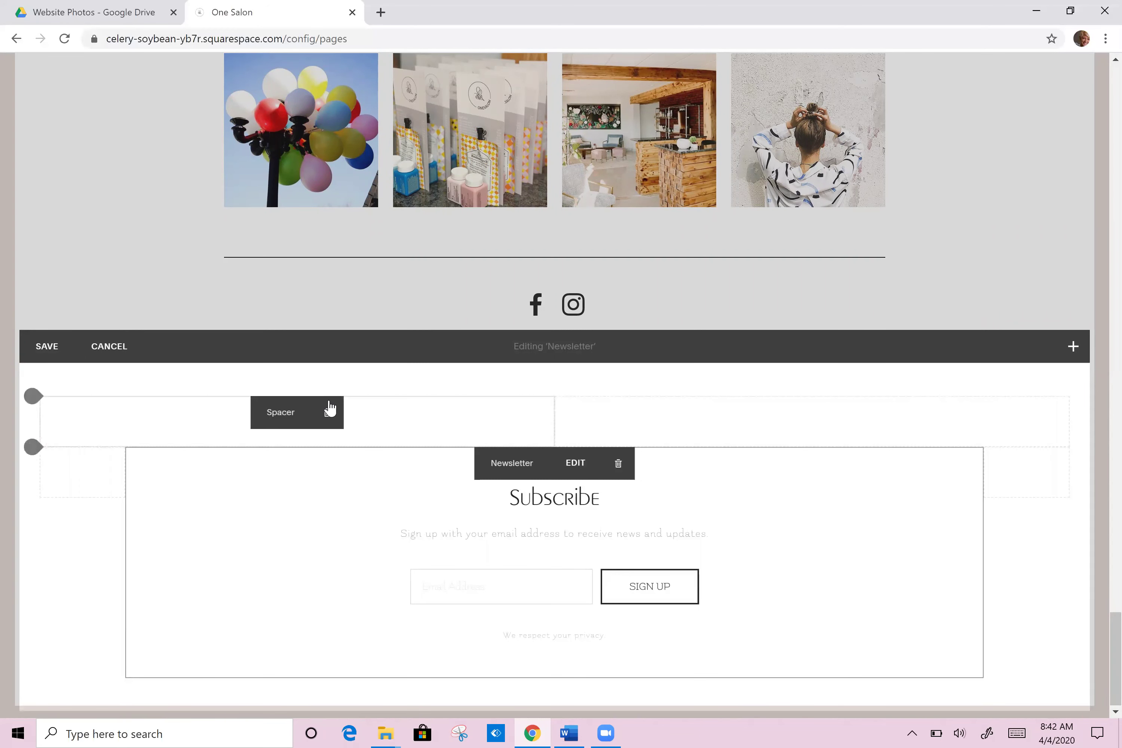
- Delete the two spacers above the Subscribe block and save the Newsletter section
click(327, 413)
click(394, 457)
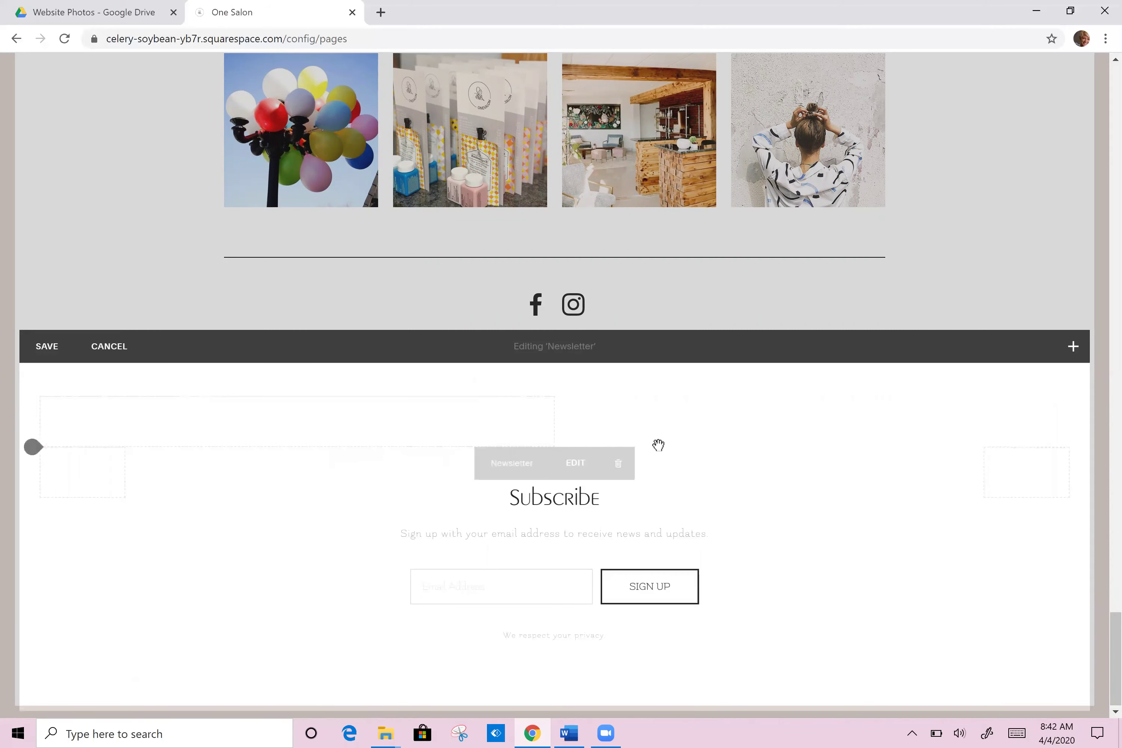
click(584, 412)
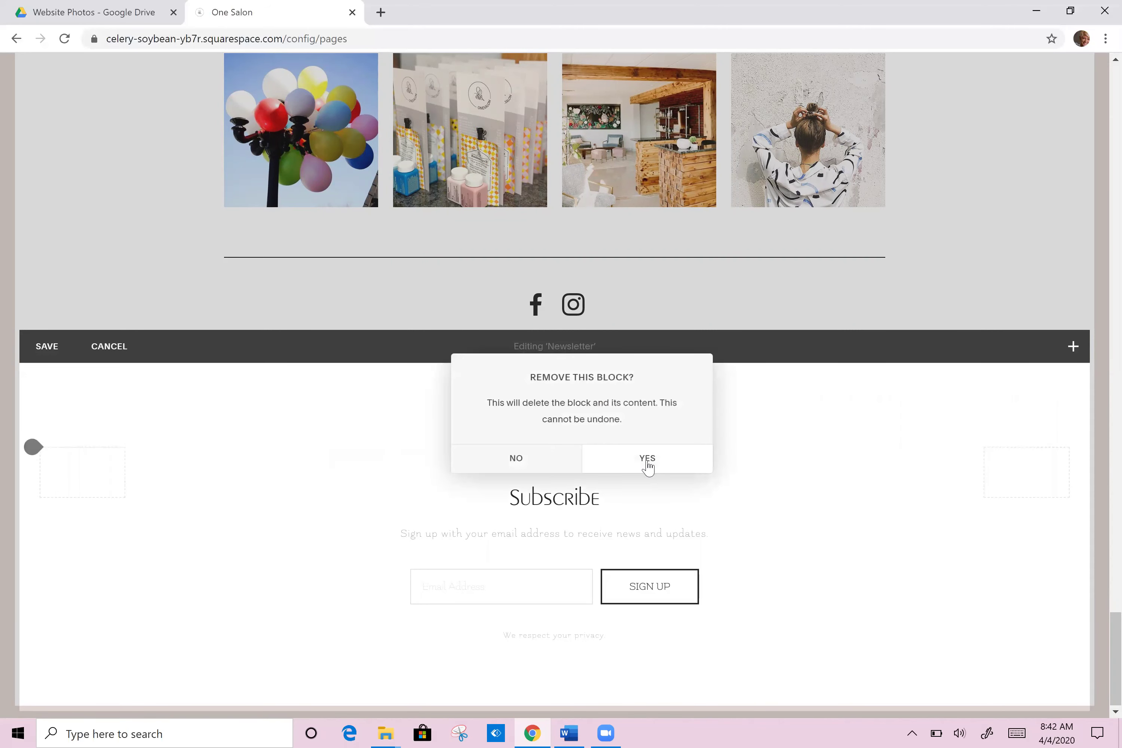
click(645, 459)
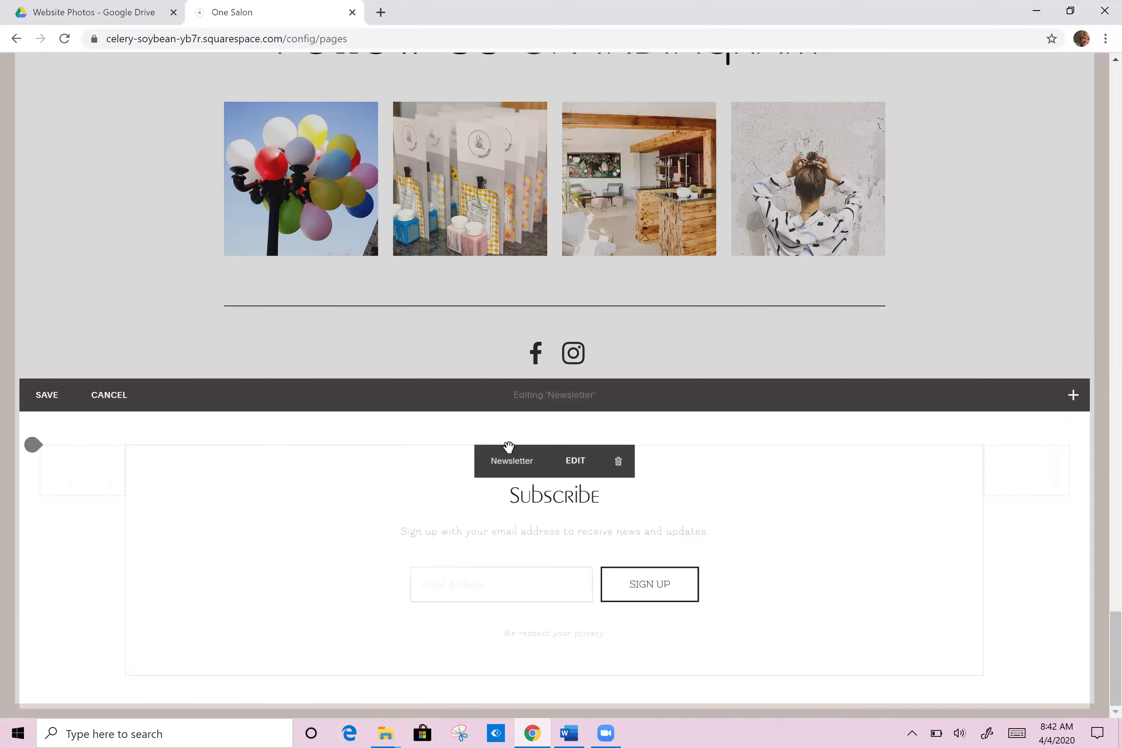
click(47, 396)
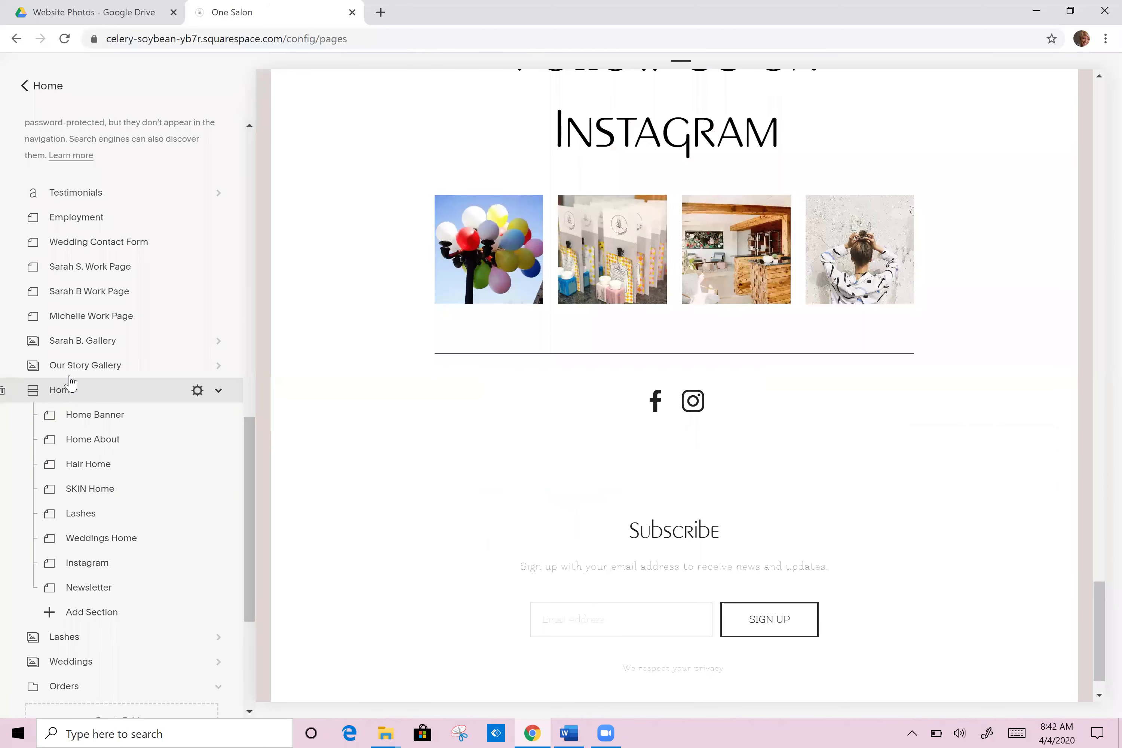
- Open the marketing settings for the Announcement Bar and replace its message with "Join Our Mailing List!"
drag(250, 505, 275, 157)
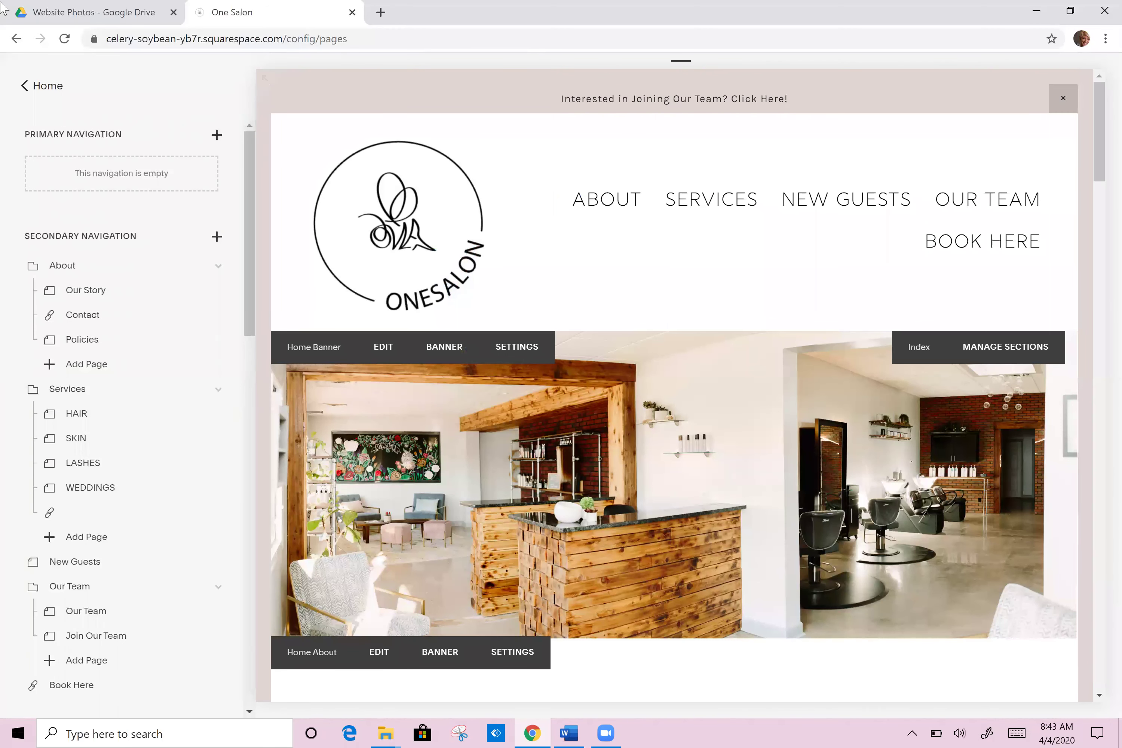
click(41, 86)
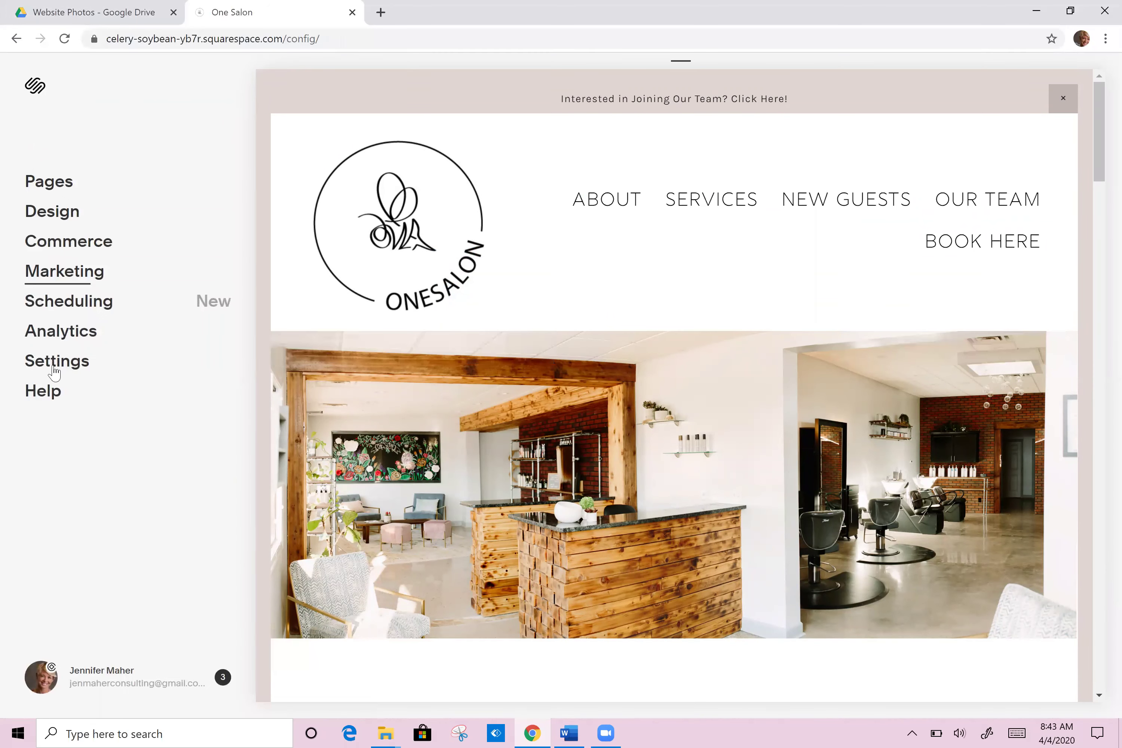
click(56, 274)
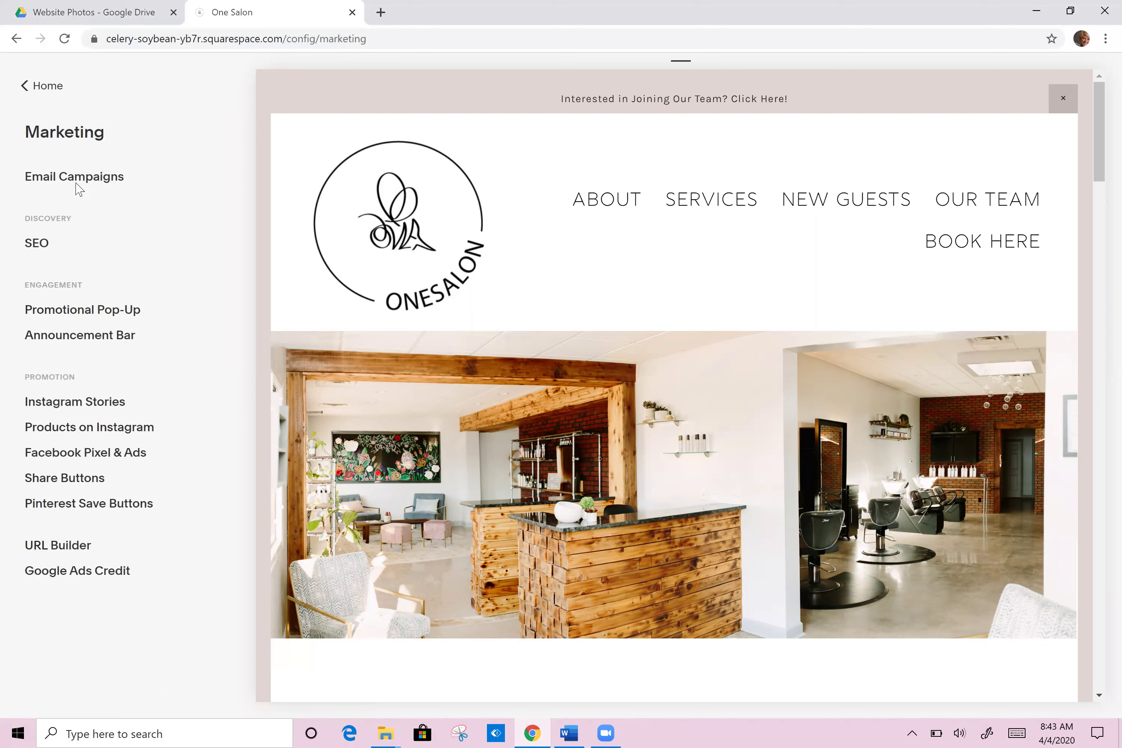
click(80, 335)
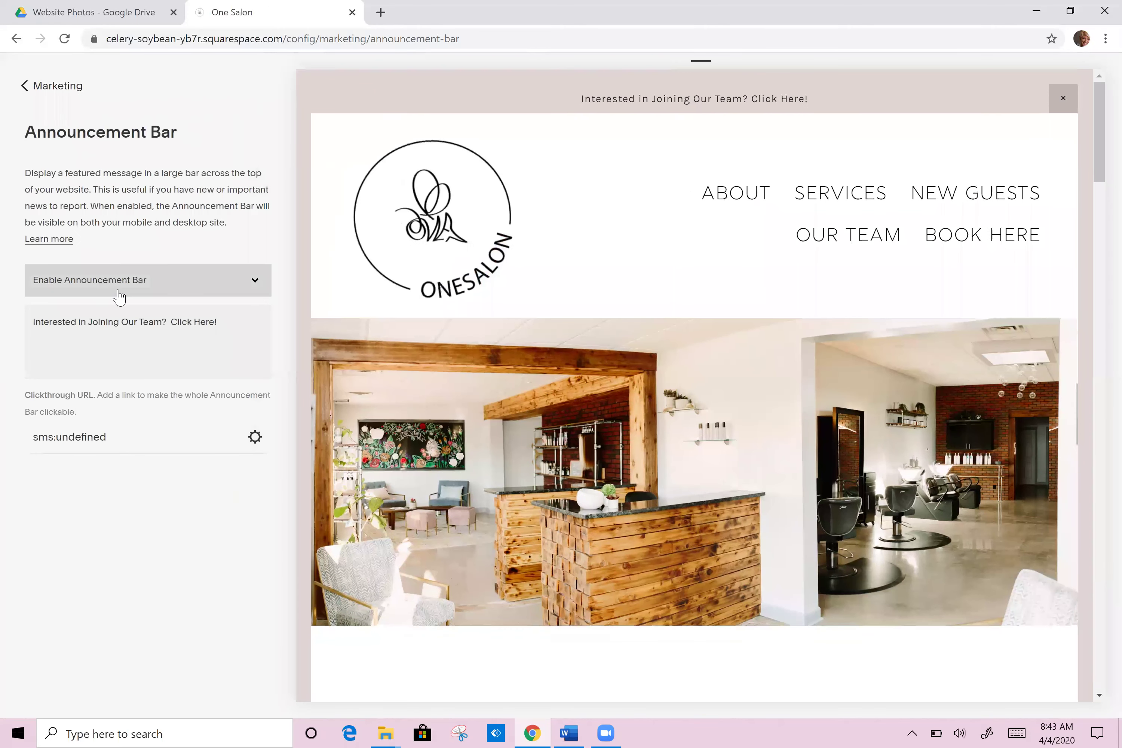
triple_click(107, 323)
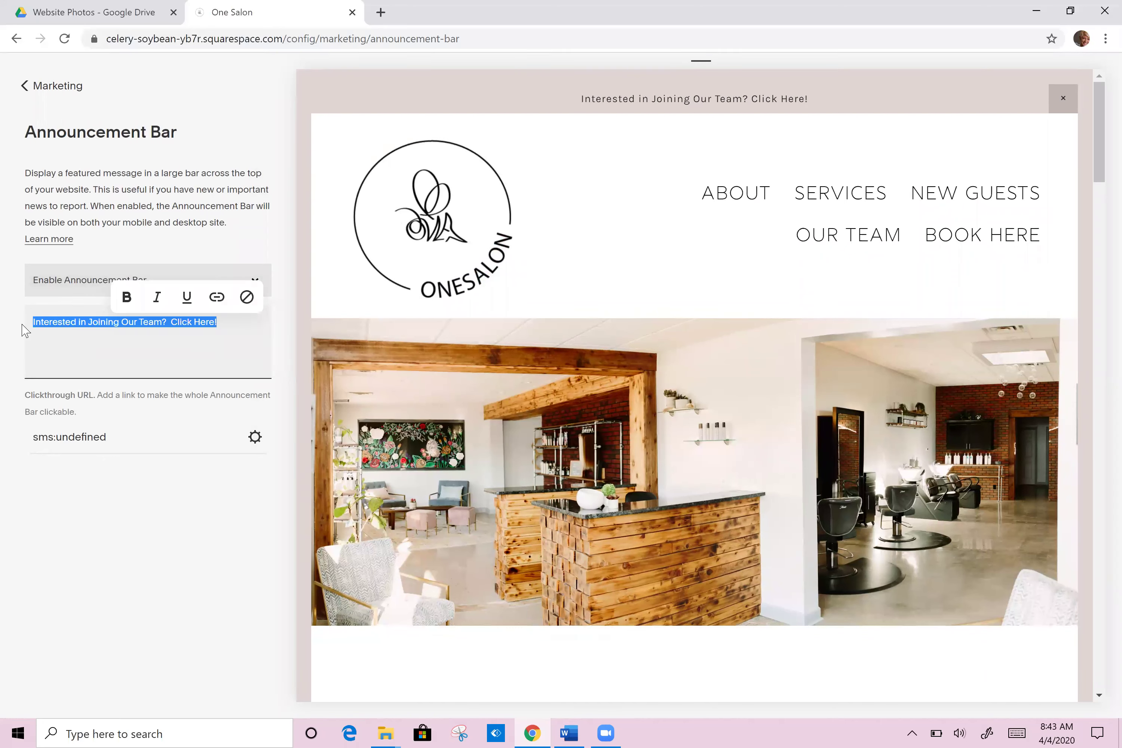
text(Join Our Mailing )
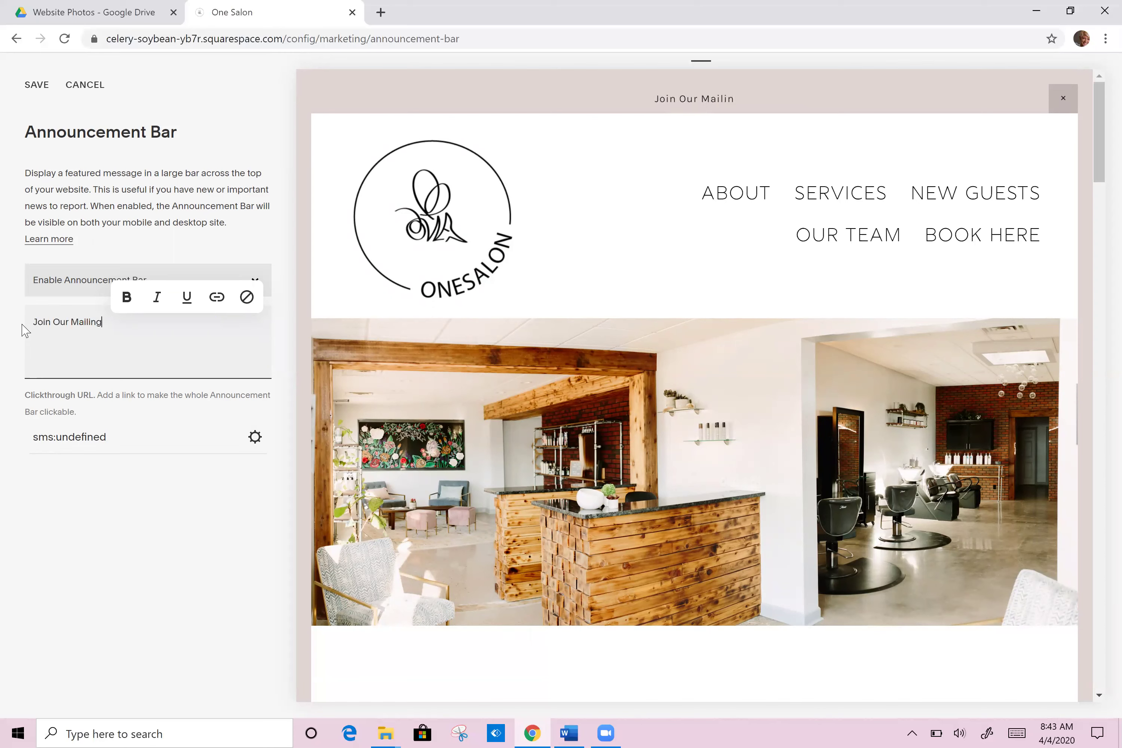
text(List!)
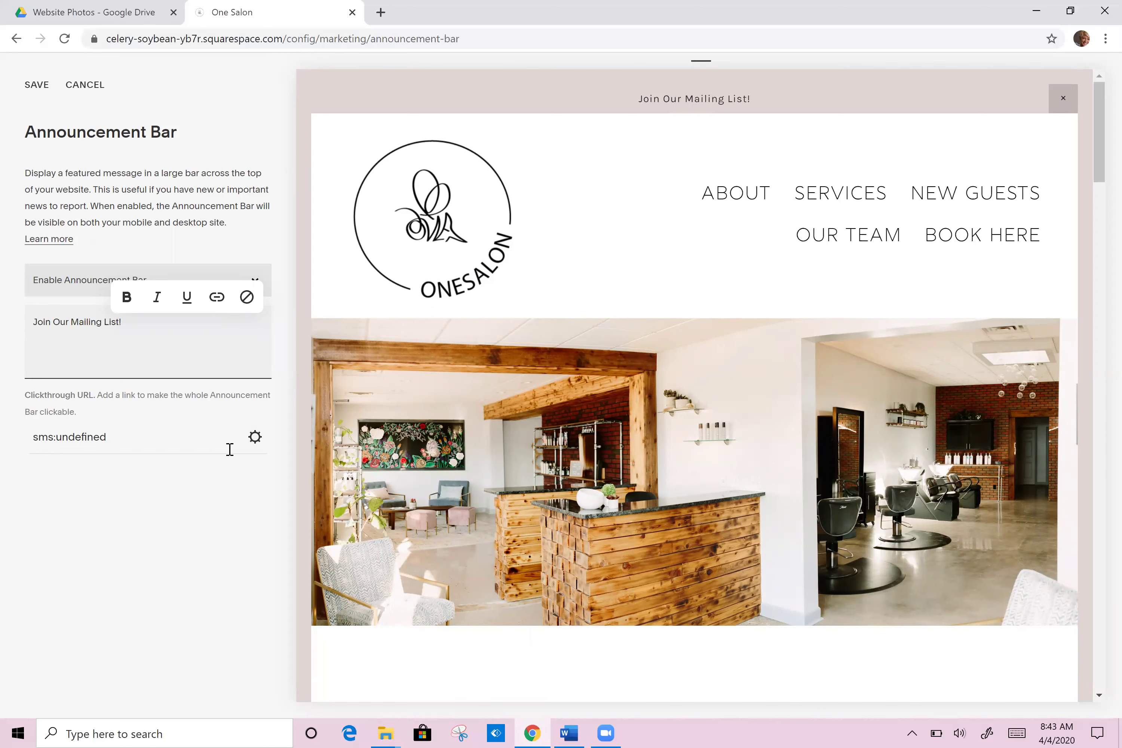
- Try to link the announcement bar to the page /newsletter, and discard the link and message edits
click(255, 437)
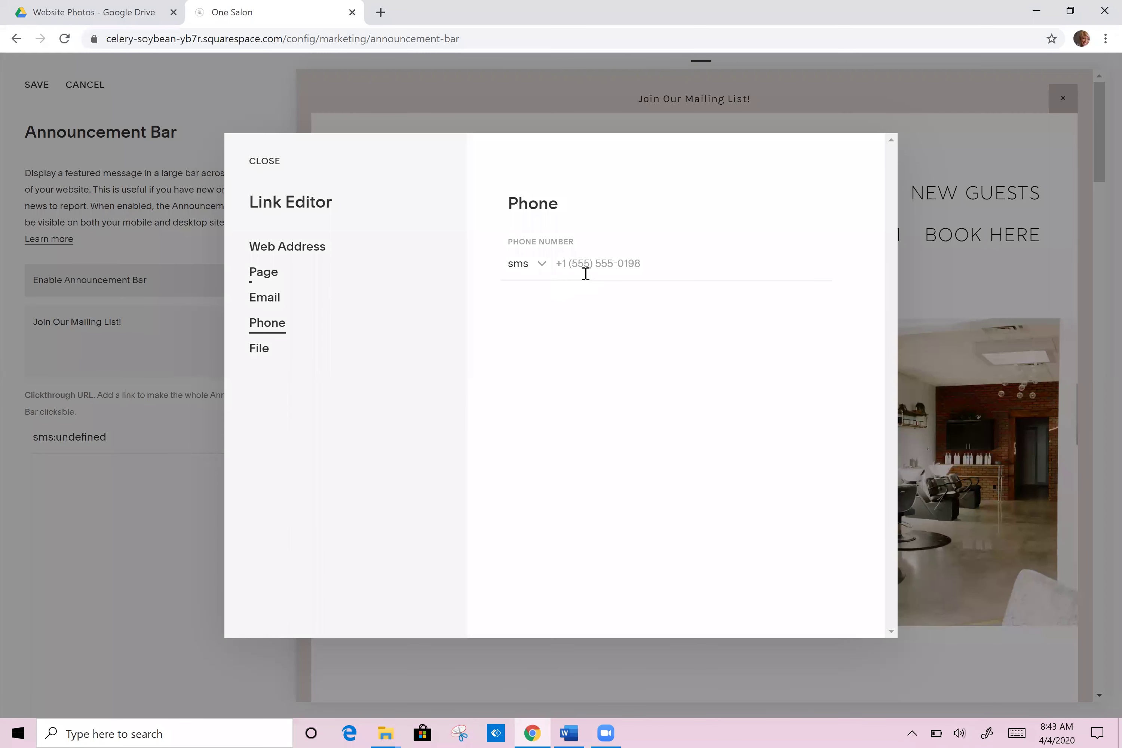
click(269, 273)
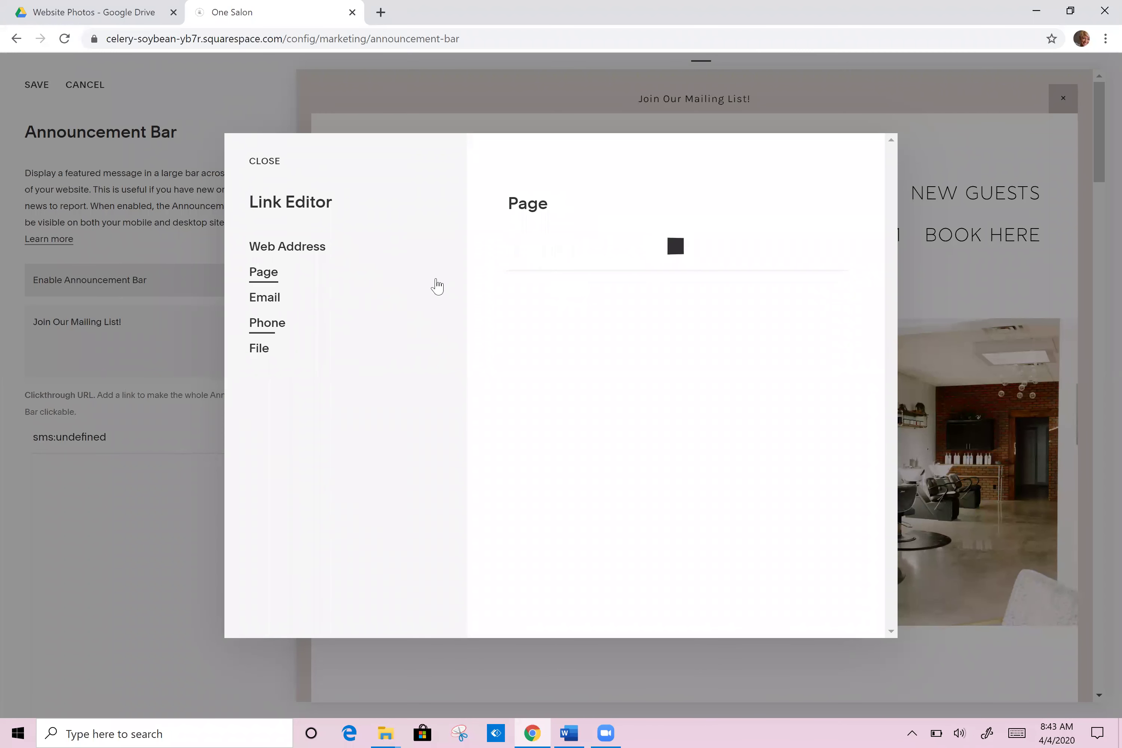
click(548, 262)
text(/n)
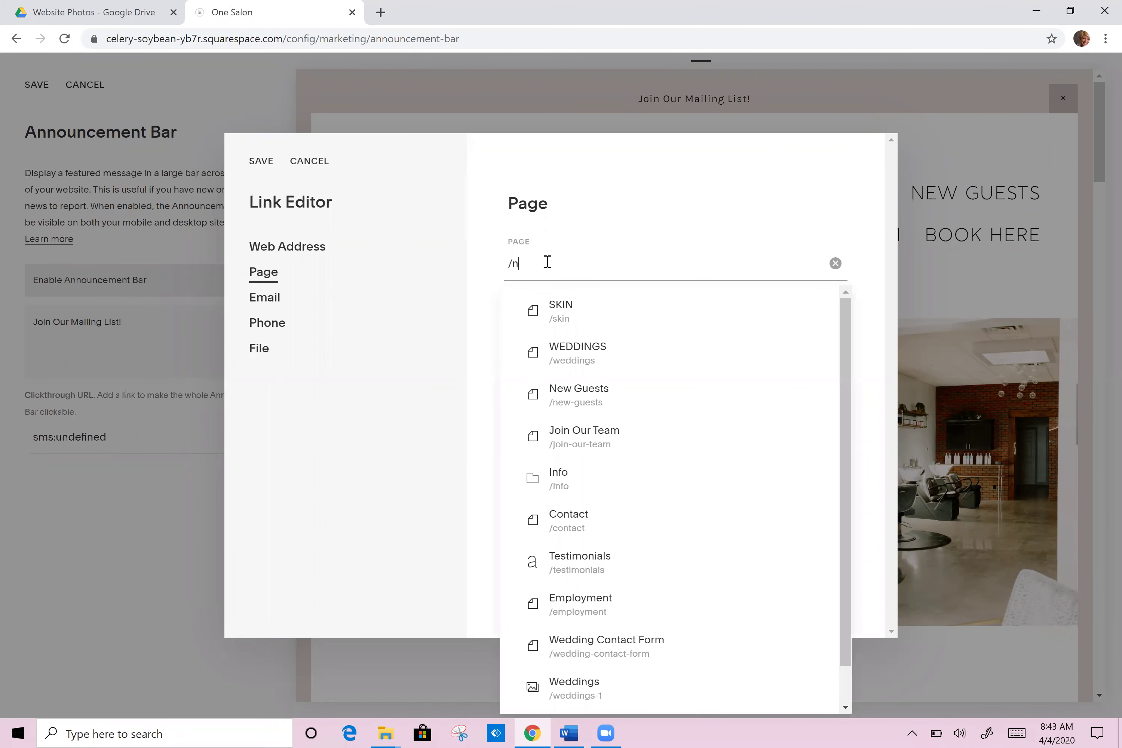
text(ewsl)
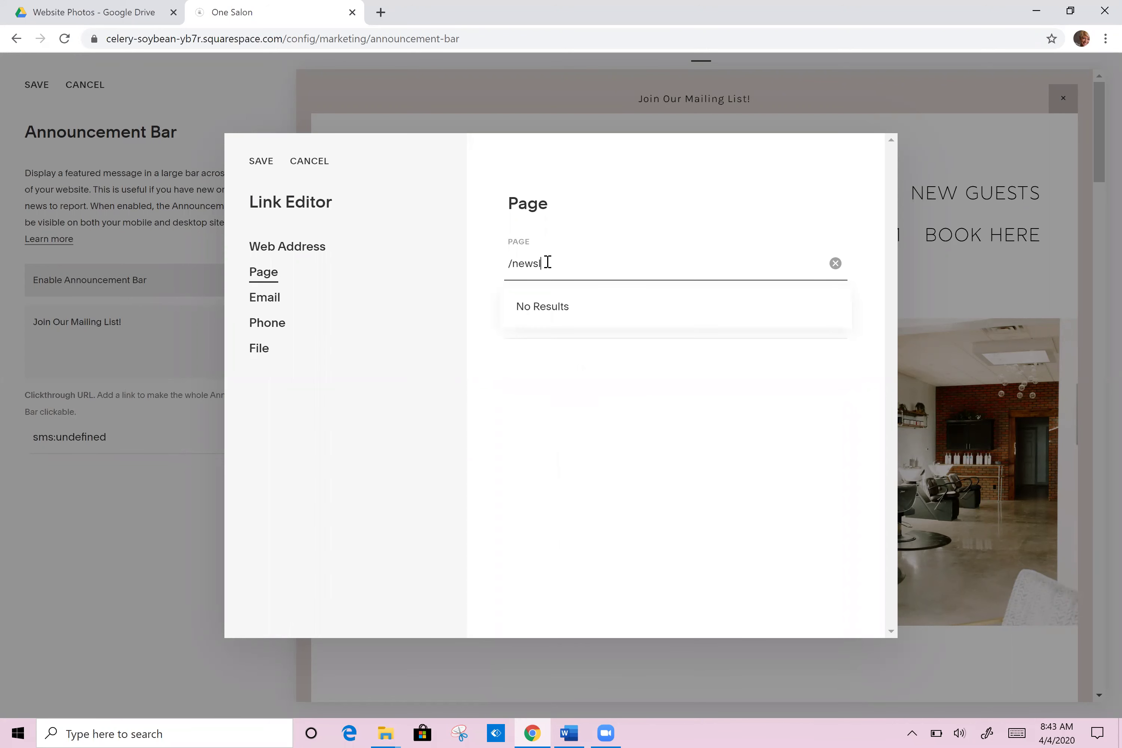
key(BackSpace)
text(letter)
click(312, 164)
click(82, 88)
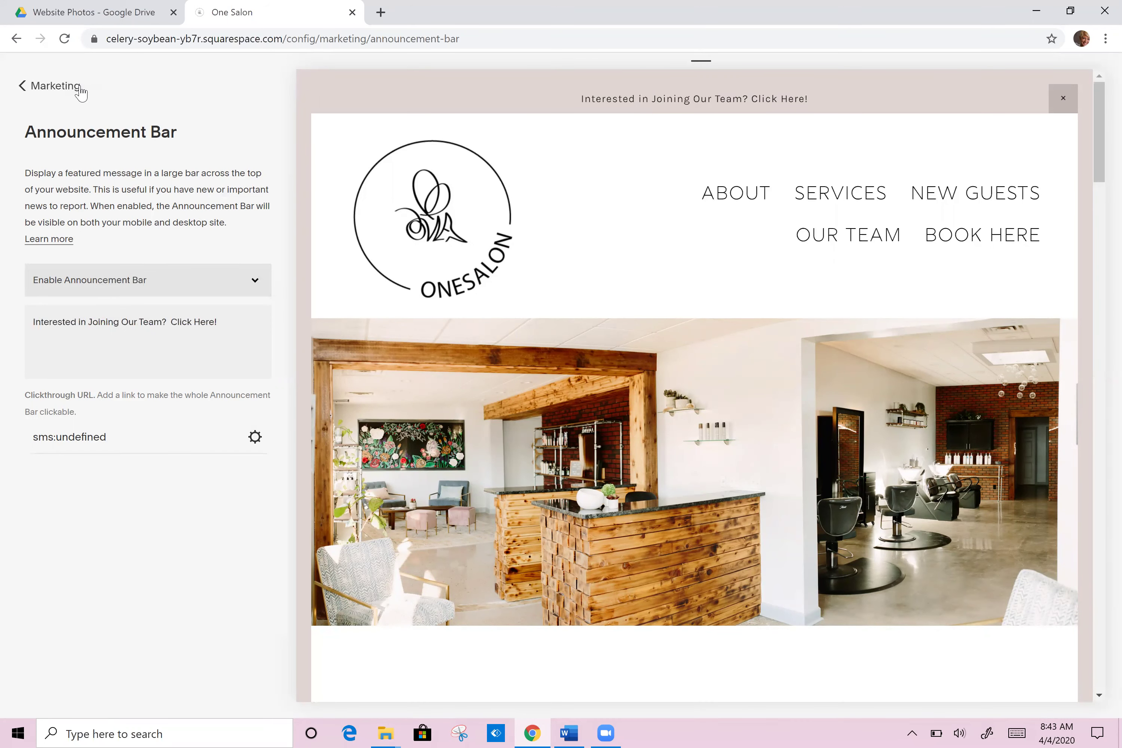
- Return to the site's page list and open the page settings of the Home page's Newsletter section
click(59, 86)
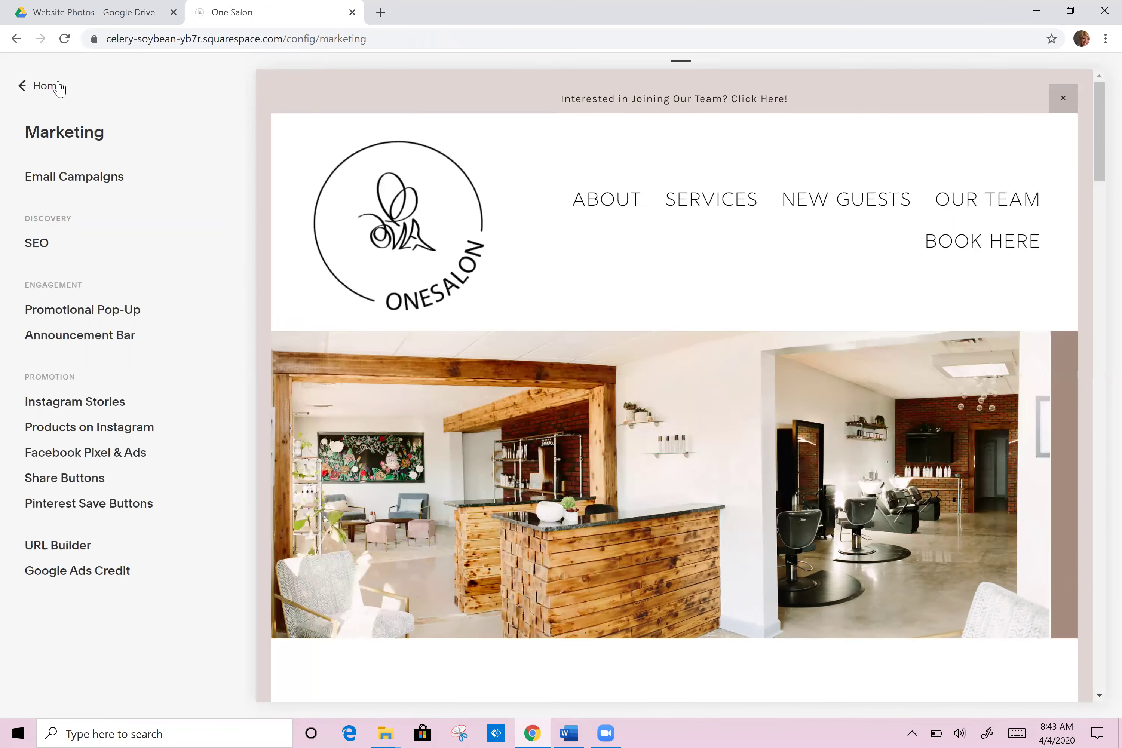
click(61, 87)
click(63, 188)
drag(249, 307, 260, 603)
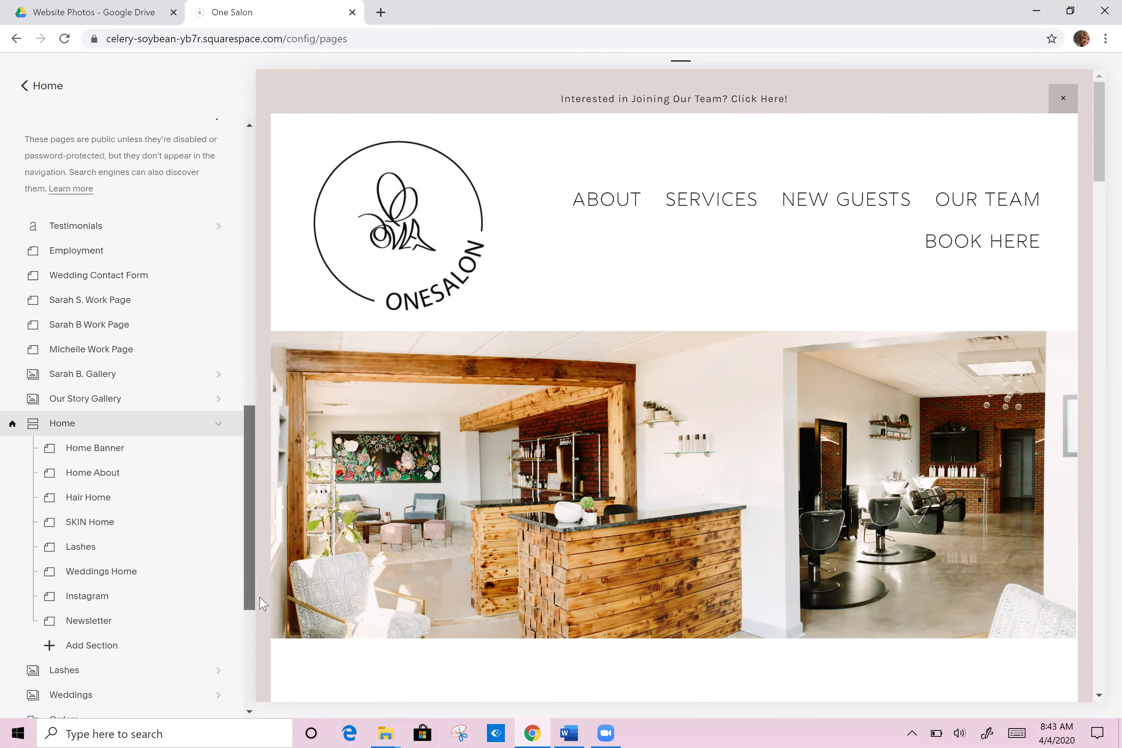
scroll(160, 593, down, 1)
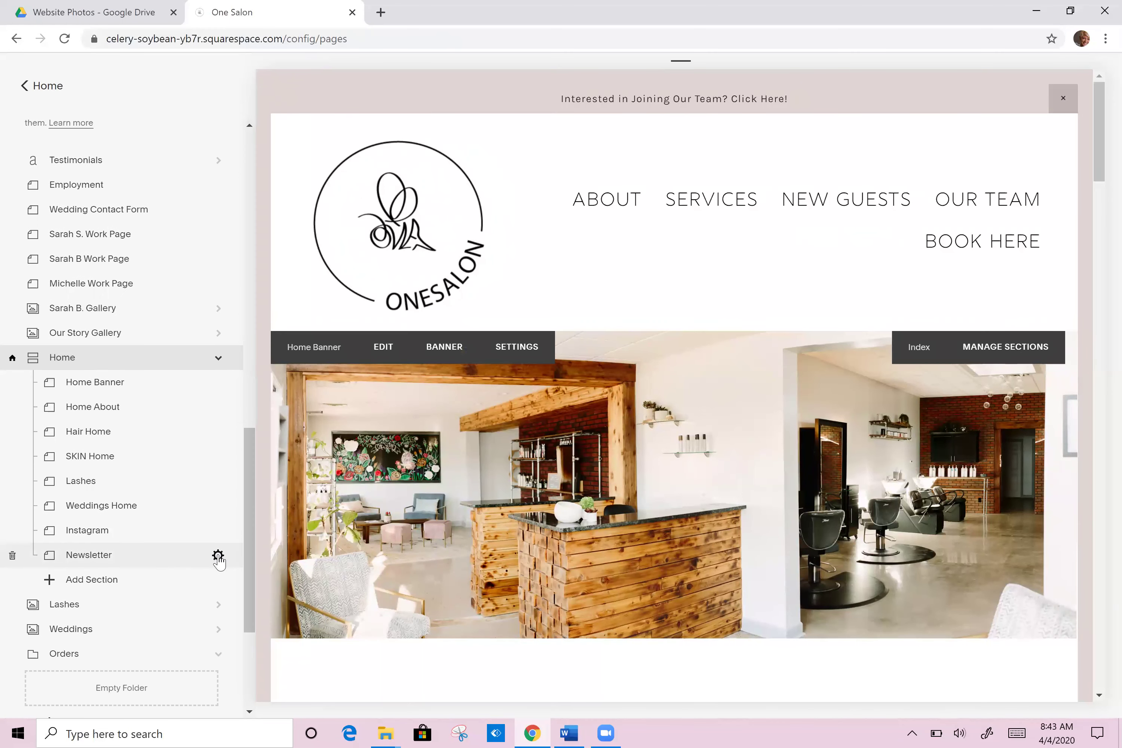
click(218, 555)
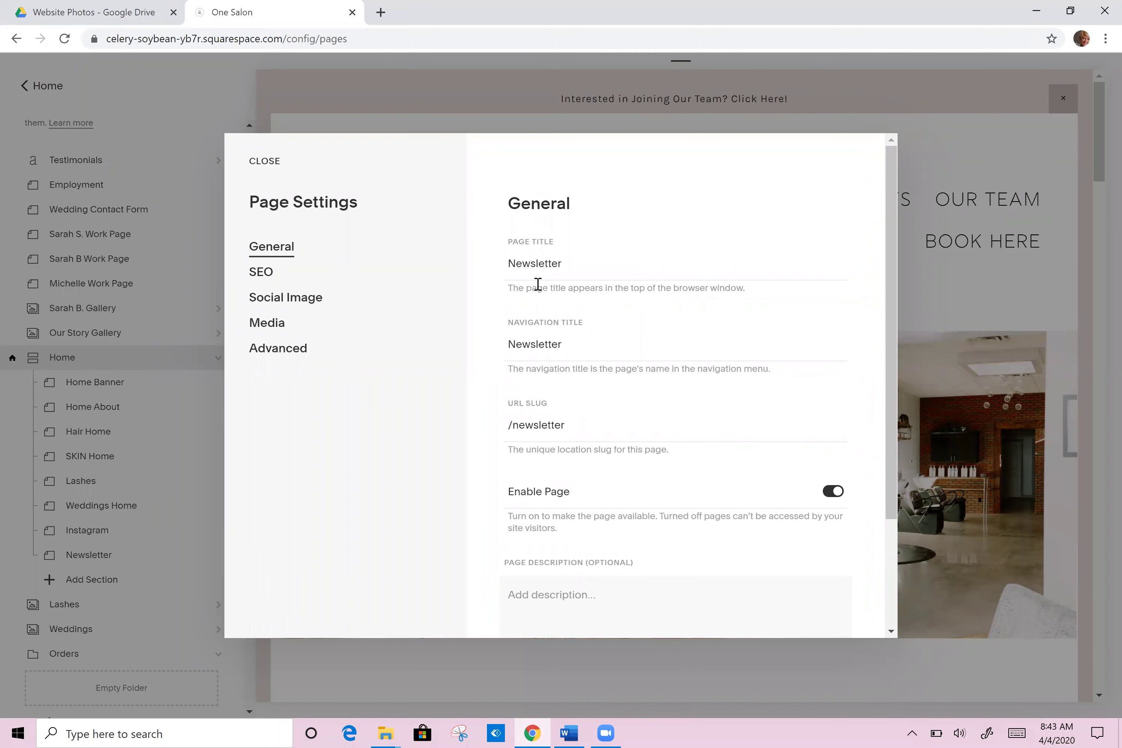
- Leave the Newsletter page settings, reload the site manager, and return to the Announcement Bar settings
click(27, 45)
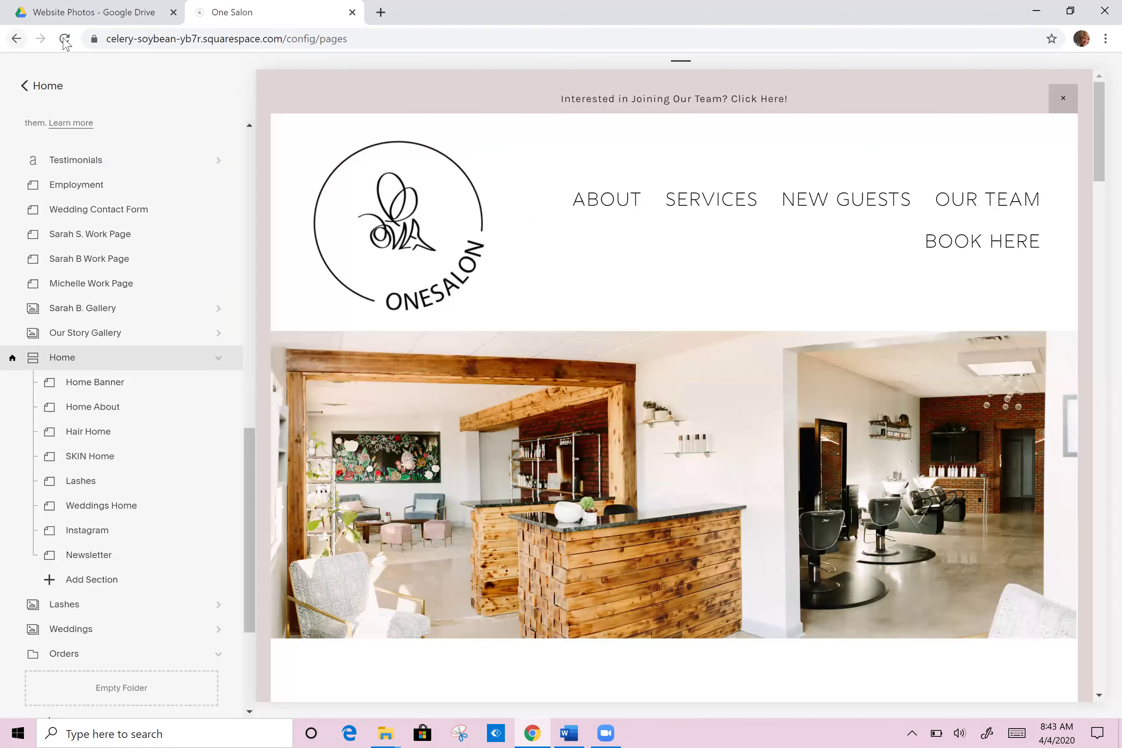
click(64, 40)
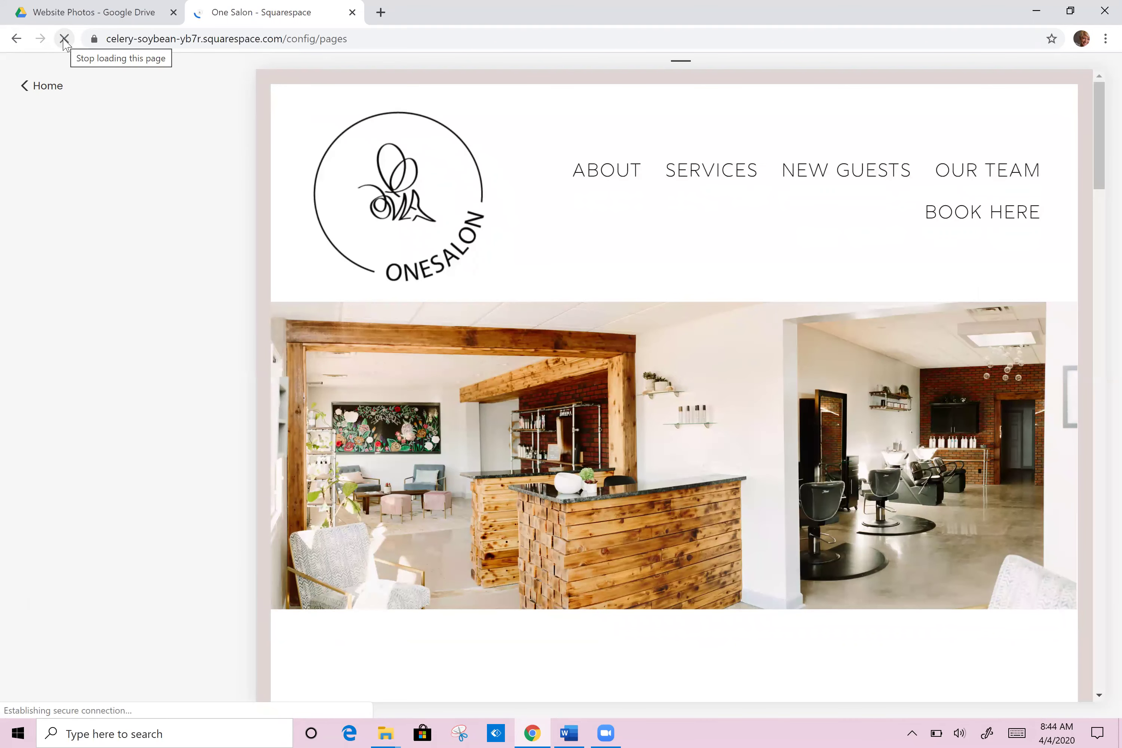
click(45, 87)
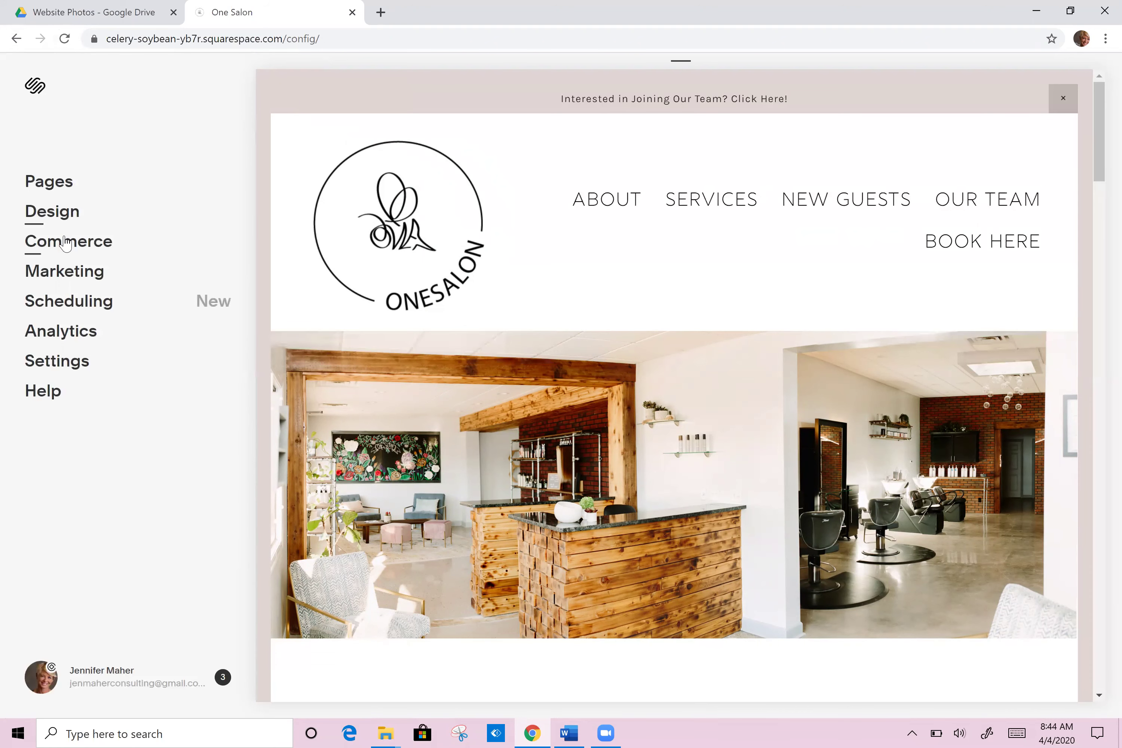
click(73, 271)
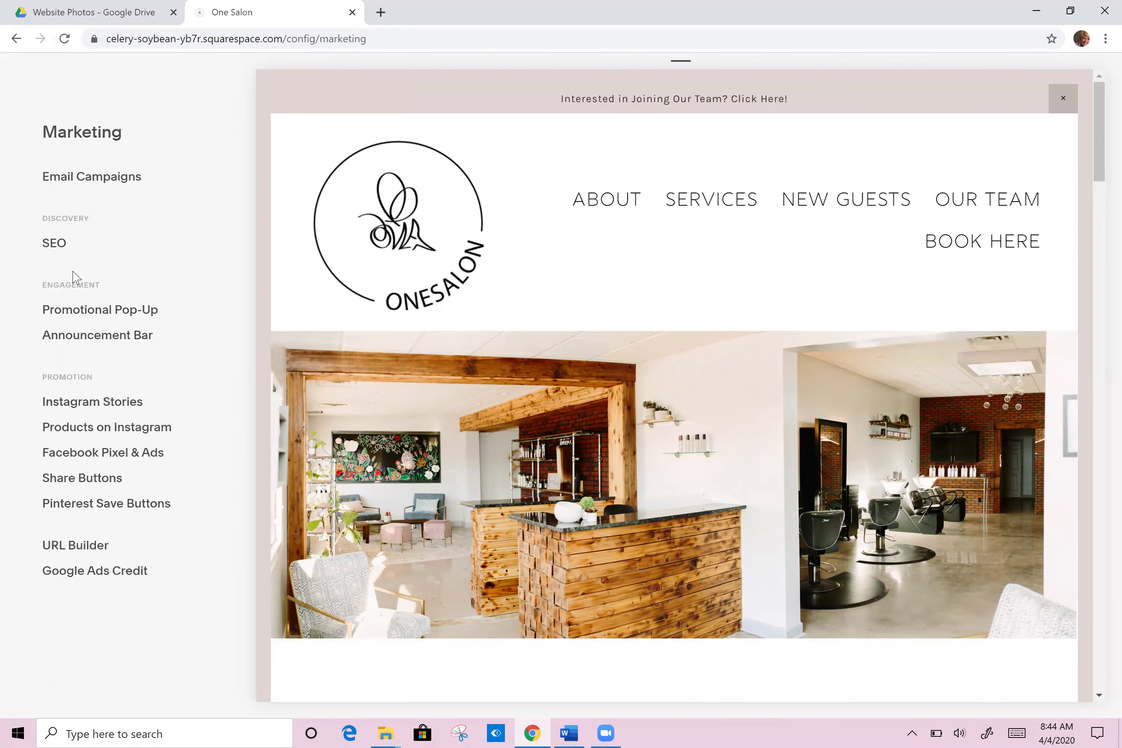
click(95, 338)
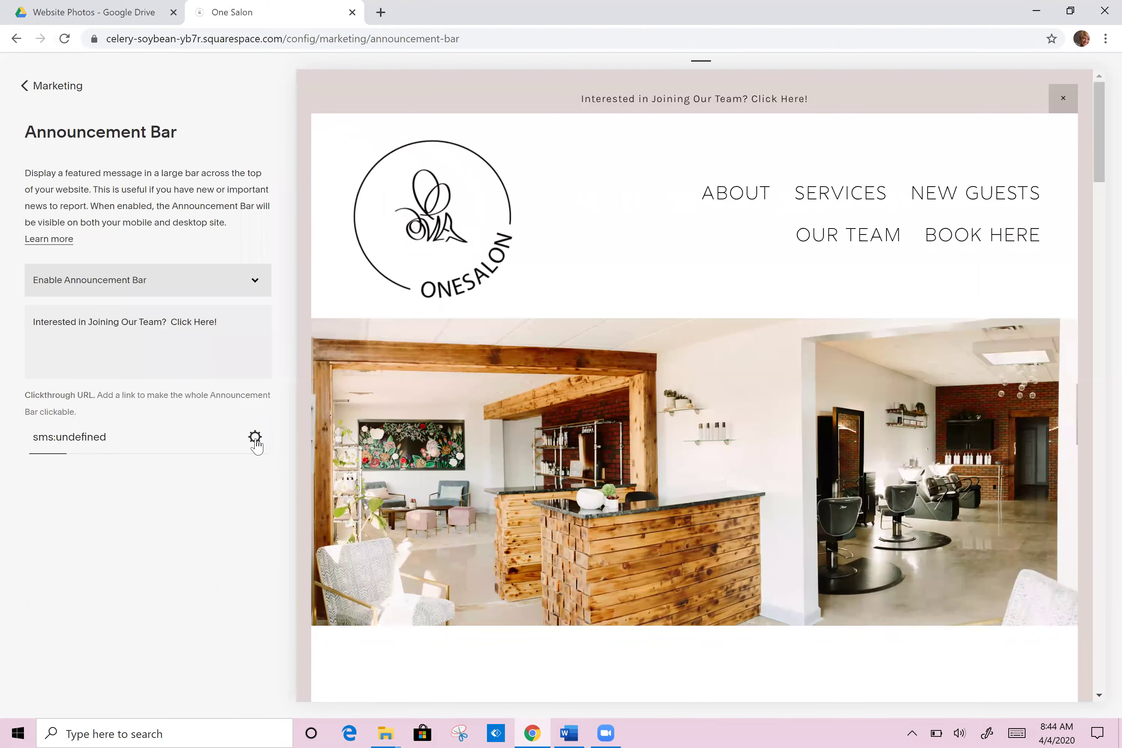
- Open the announcement bar's link editor for an internal page link and search for "/newslett"
click(255, 438)
click(265, 274)
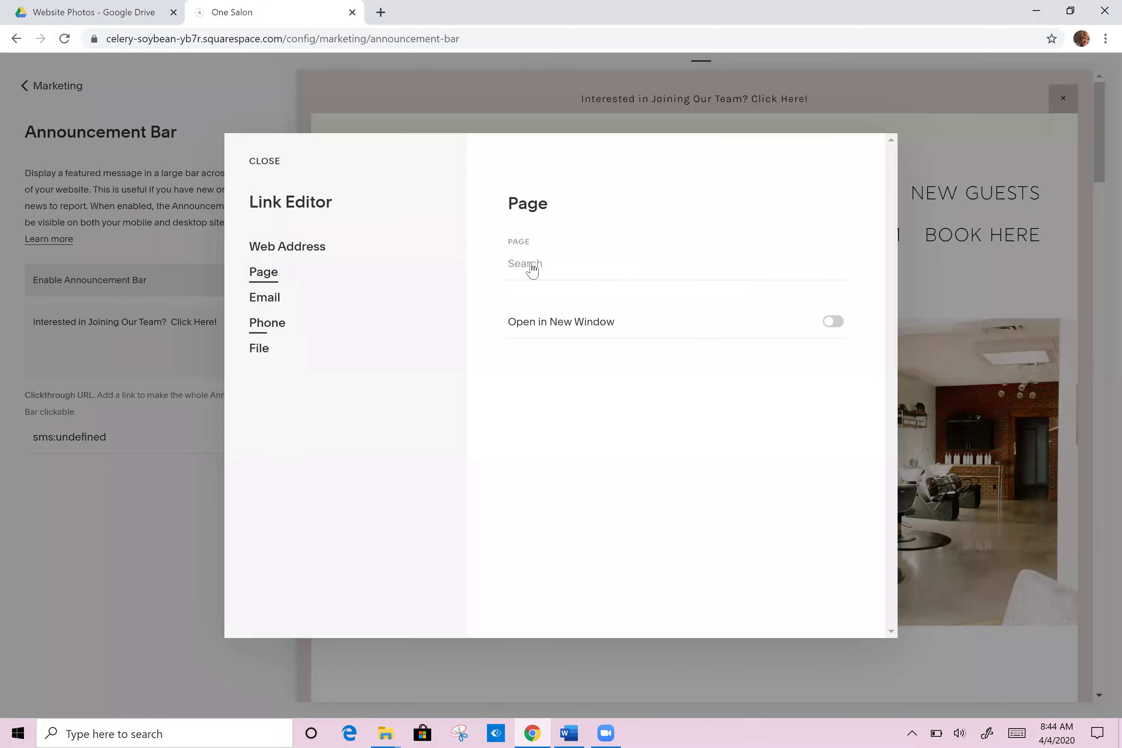
click(533, 256)
text(/news)
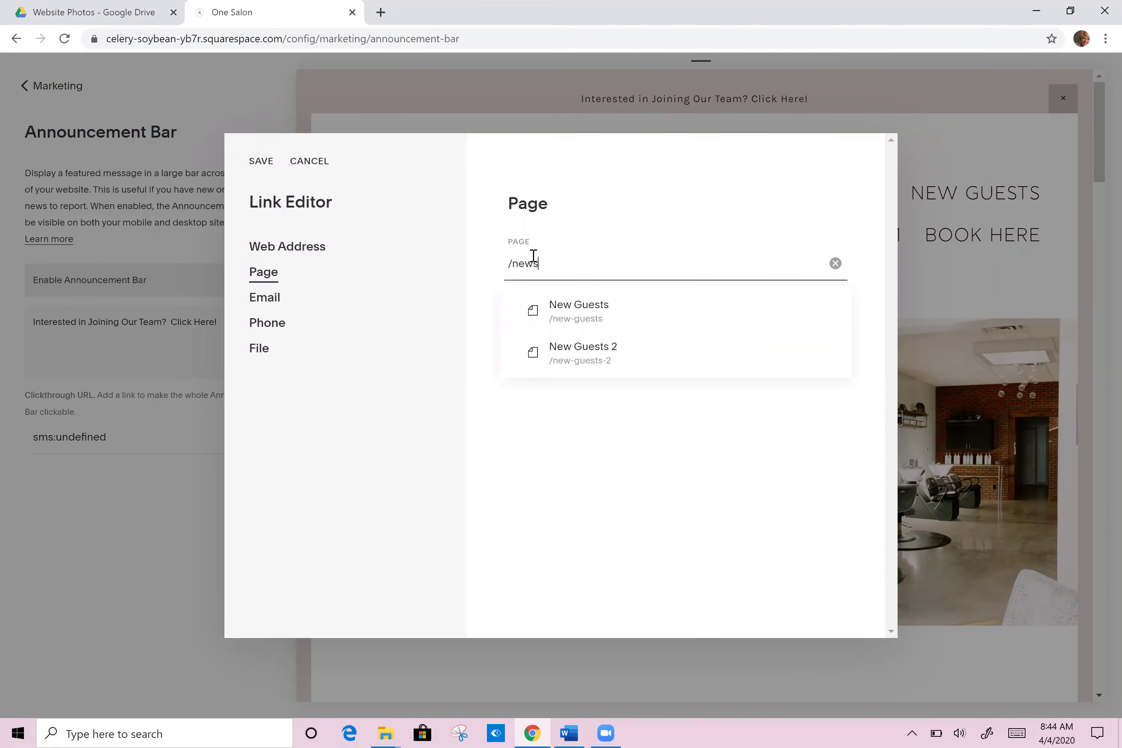
text(lett)
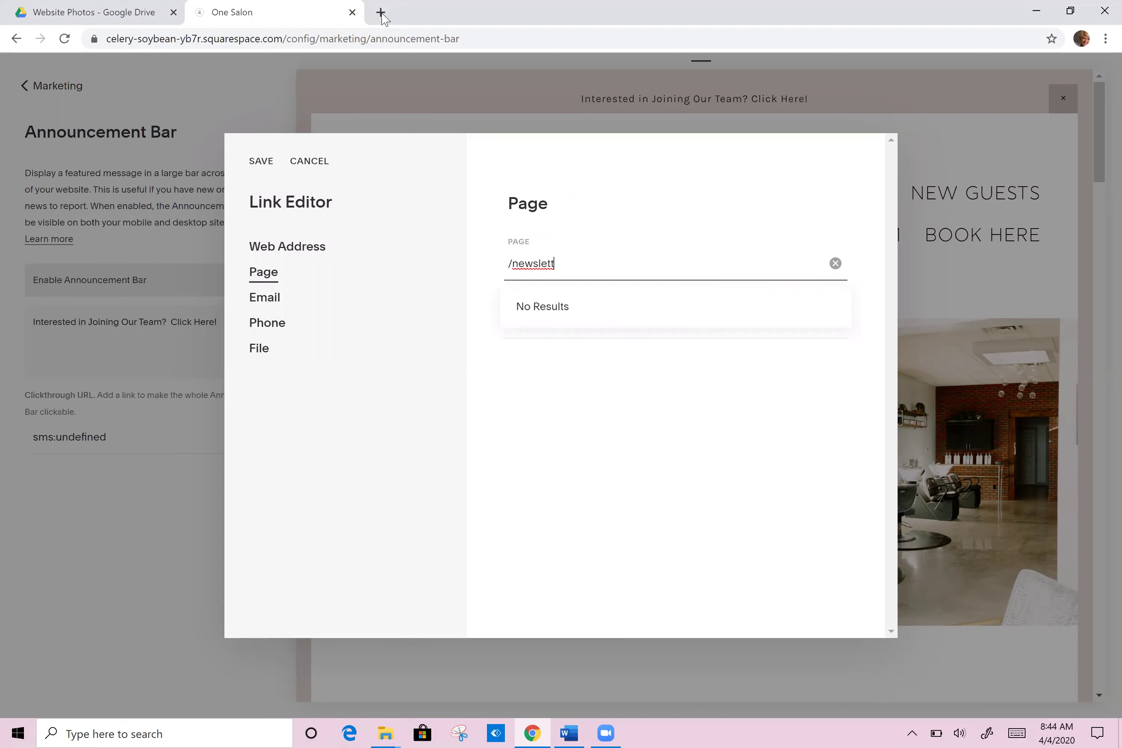
- Open the live page onesalonne.com/newsletter in a new browser tab and copy its address
click(380, 12)
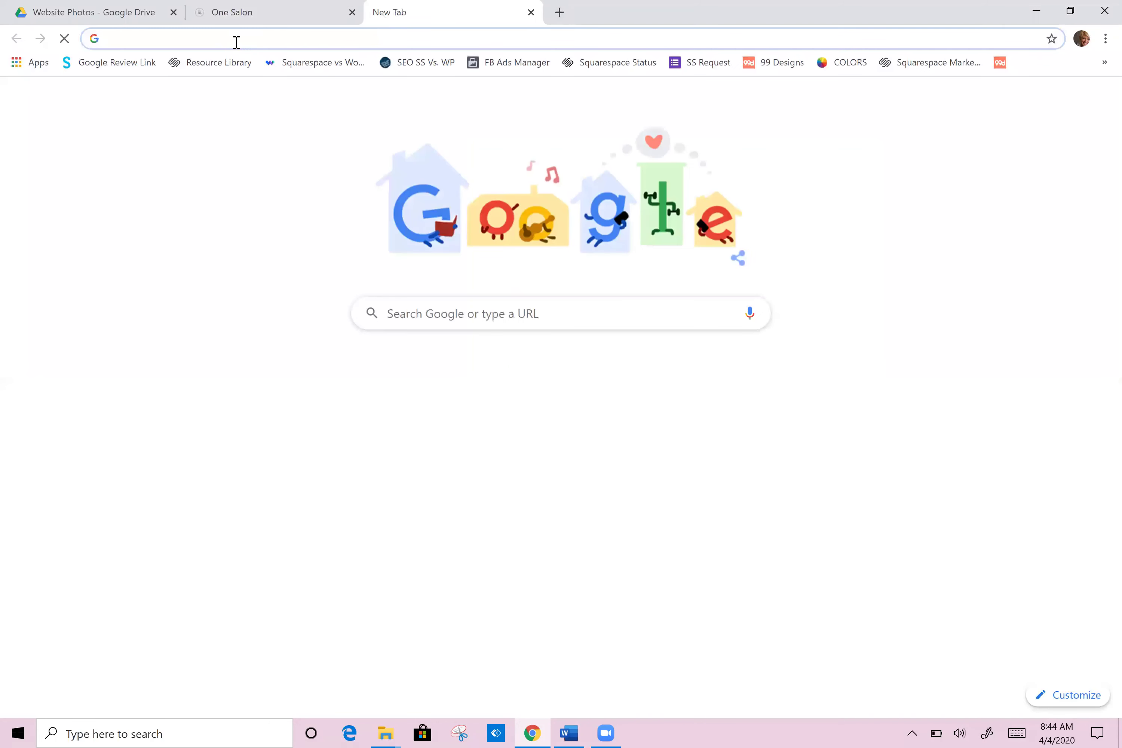
text(one)
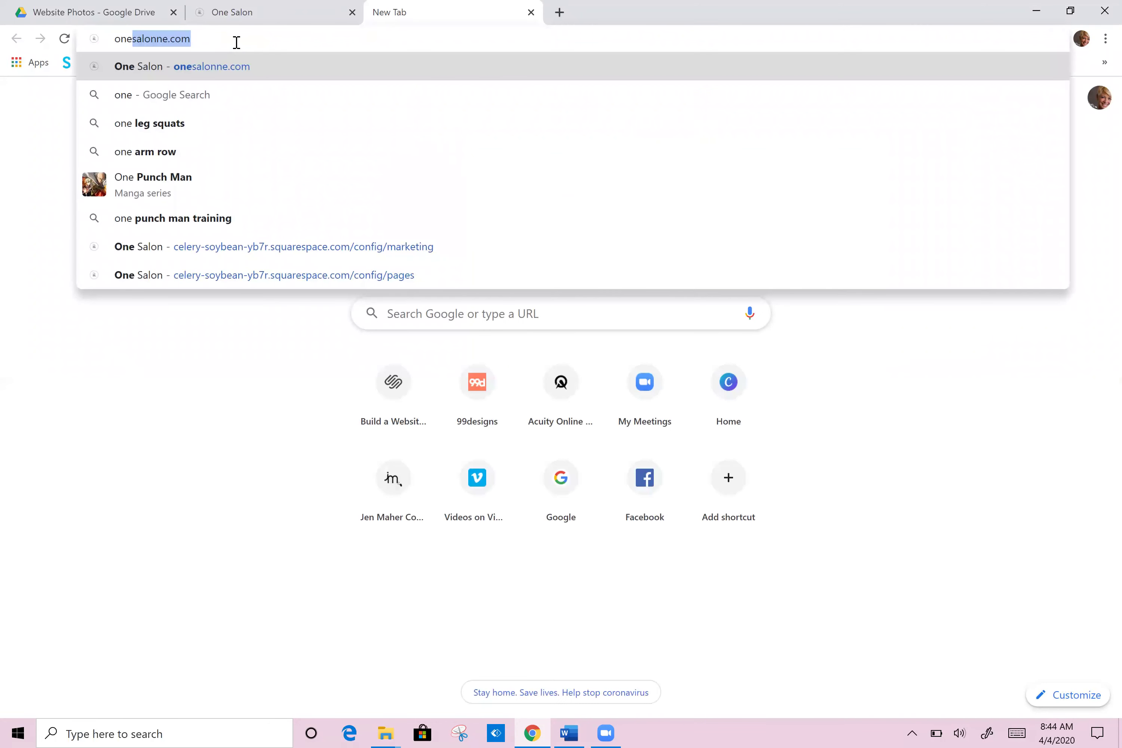
key(Return)
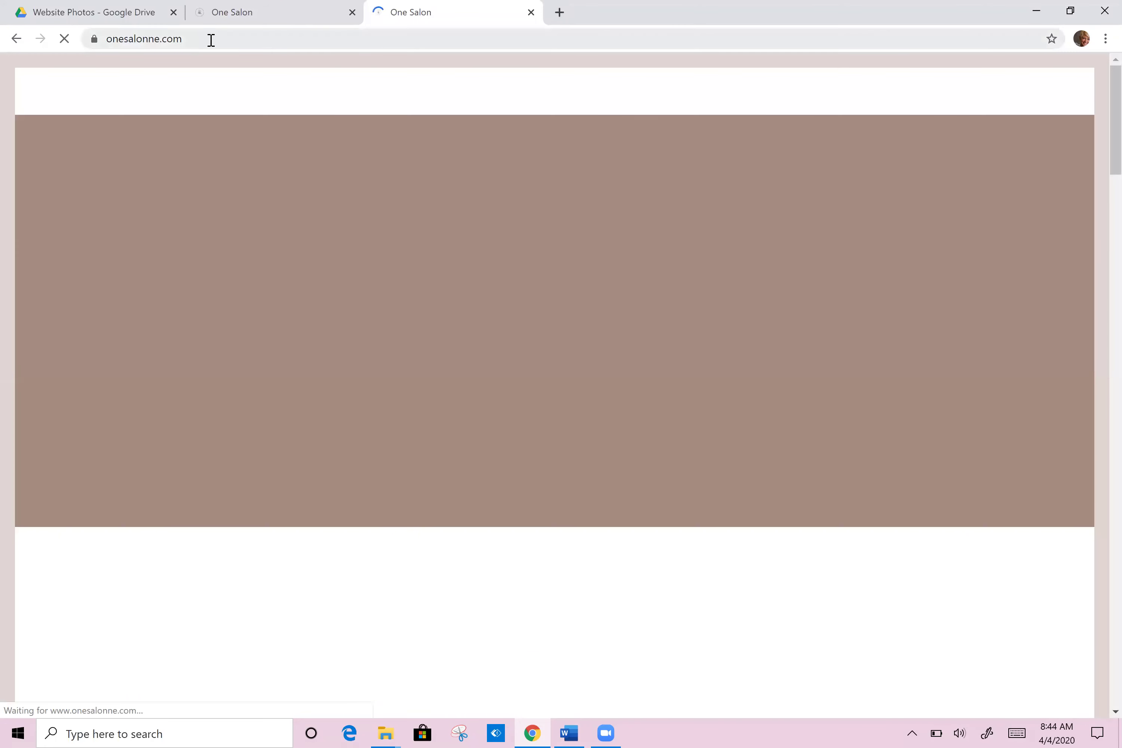
click(210, 40)
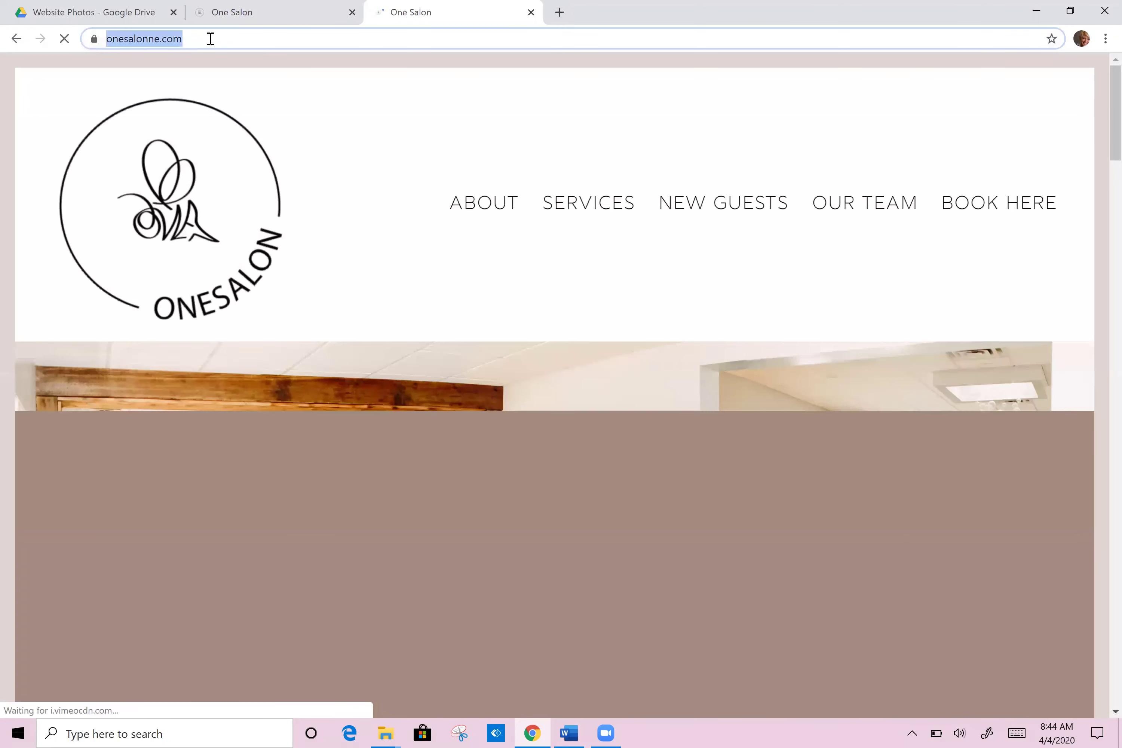
click(249, 40)
text(/n)
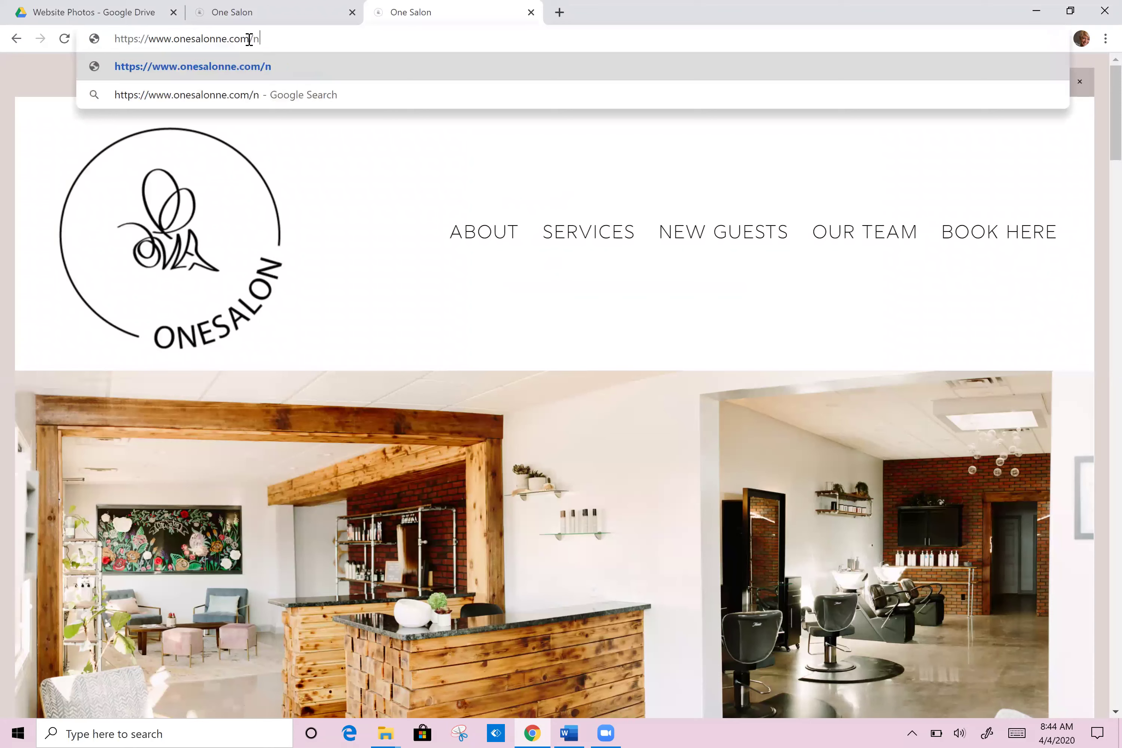
text(ewsletter)
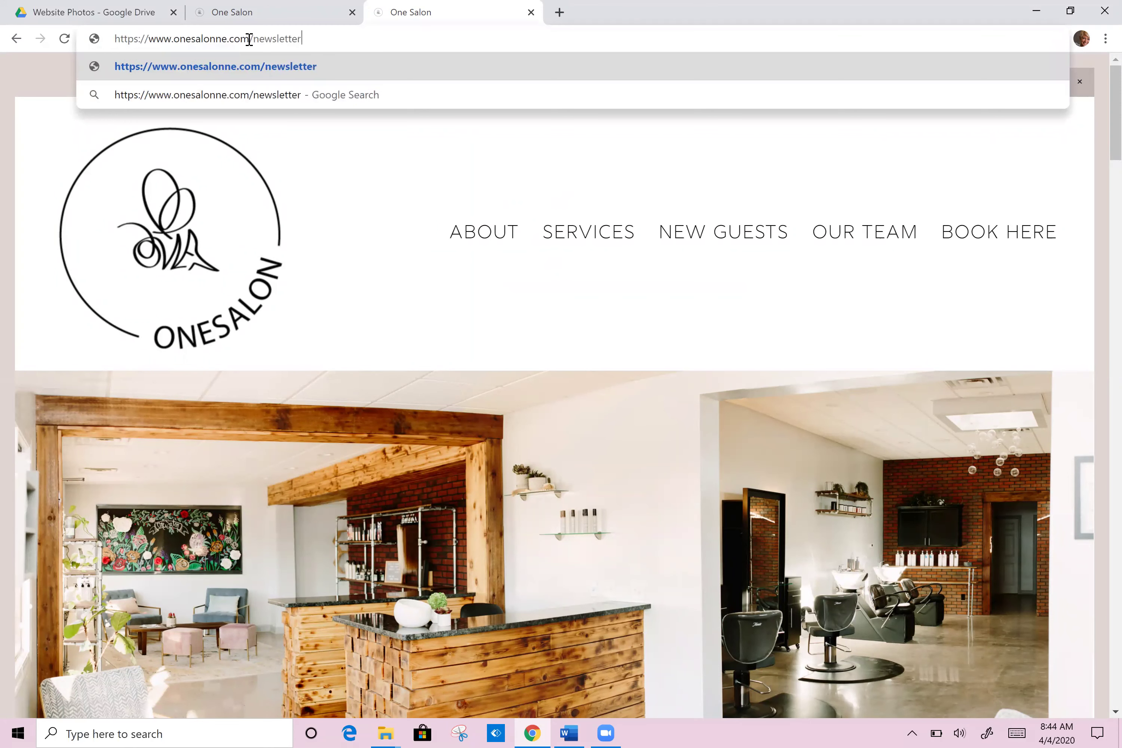
key(Return)
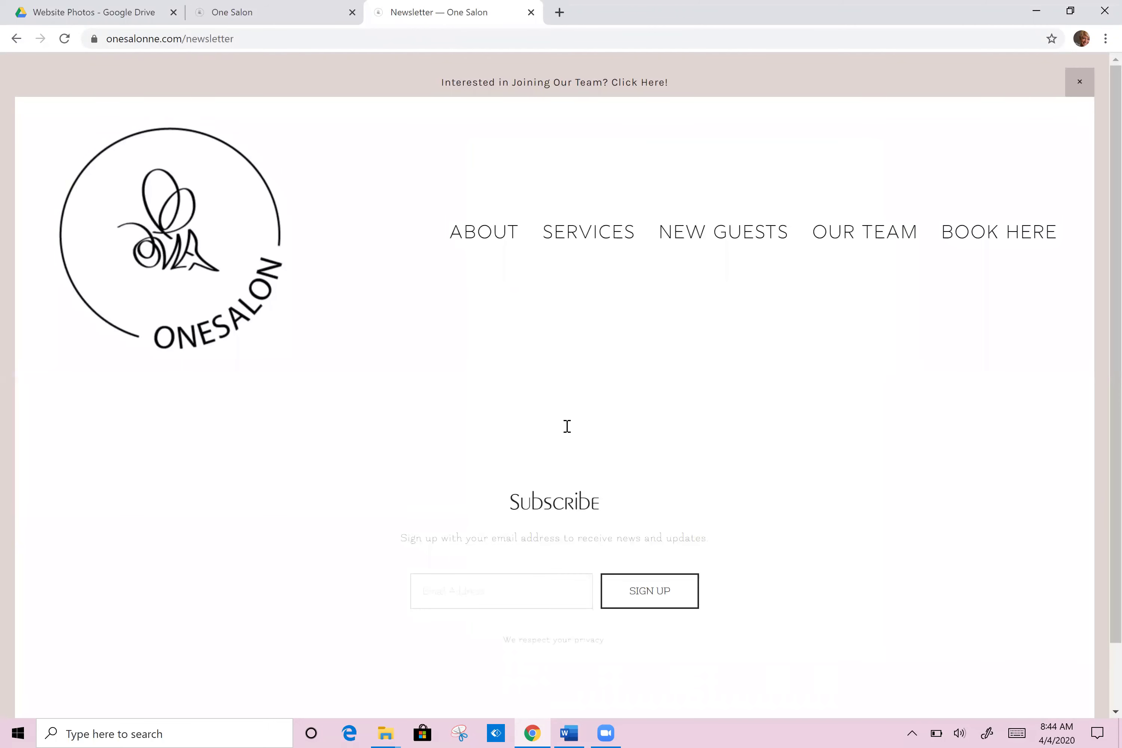
drag(237, 35, 97, 31)
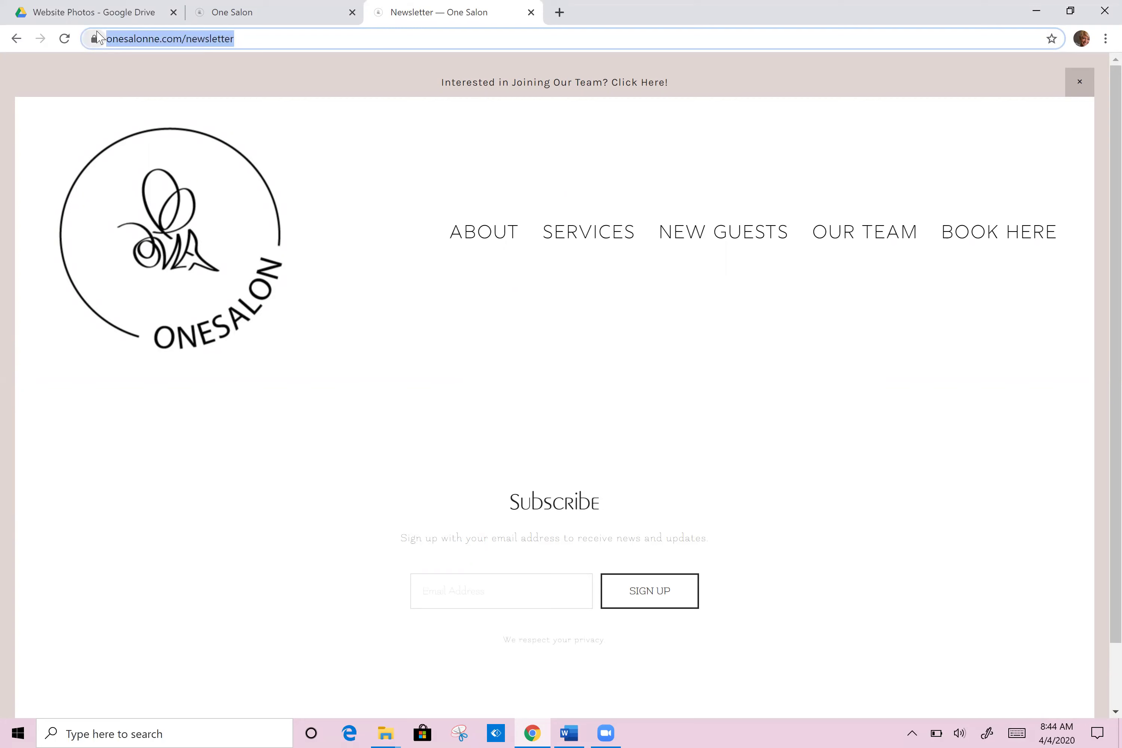
click(231, 14)
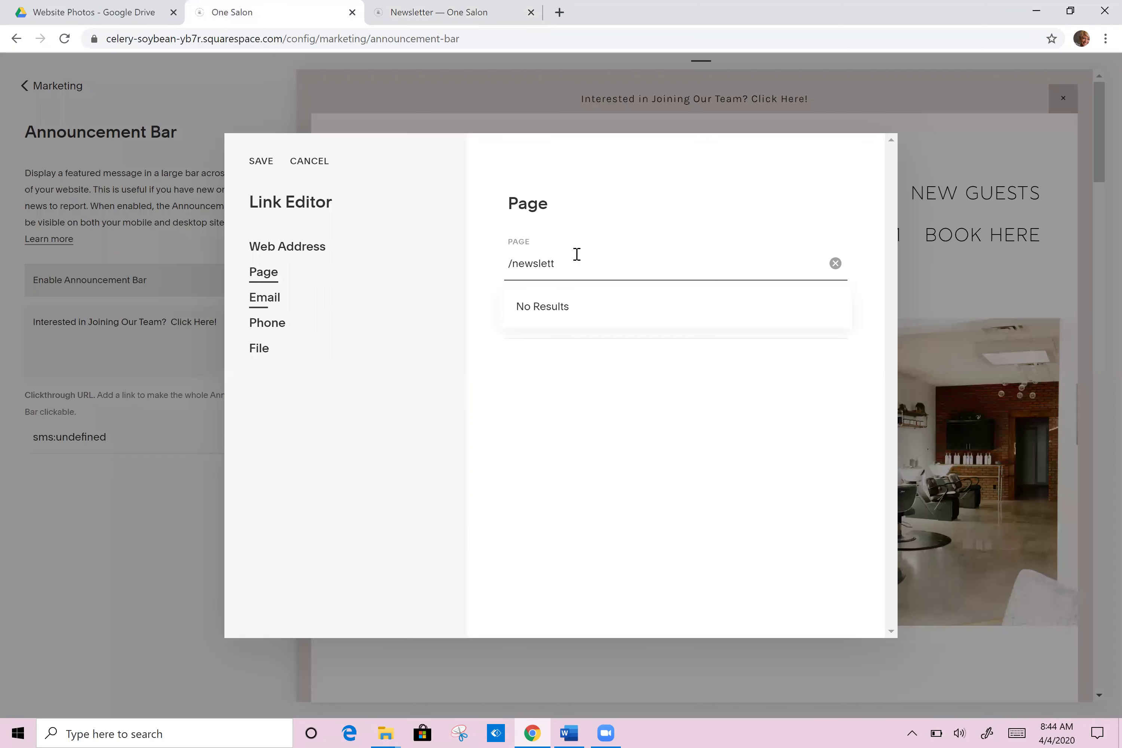
key(ctrl+a)
key(BackSpace)
text(/https:/www.onesalonne.com/newsletter)
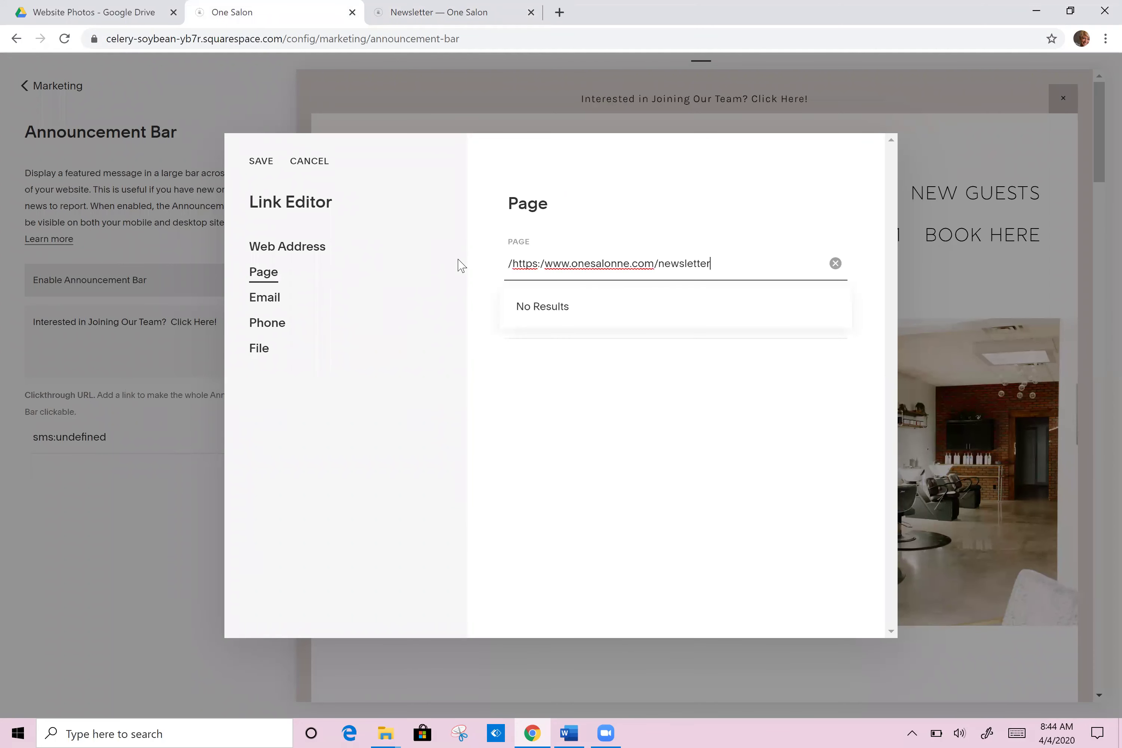
click(258, 161)
click(37, 84)
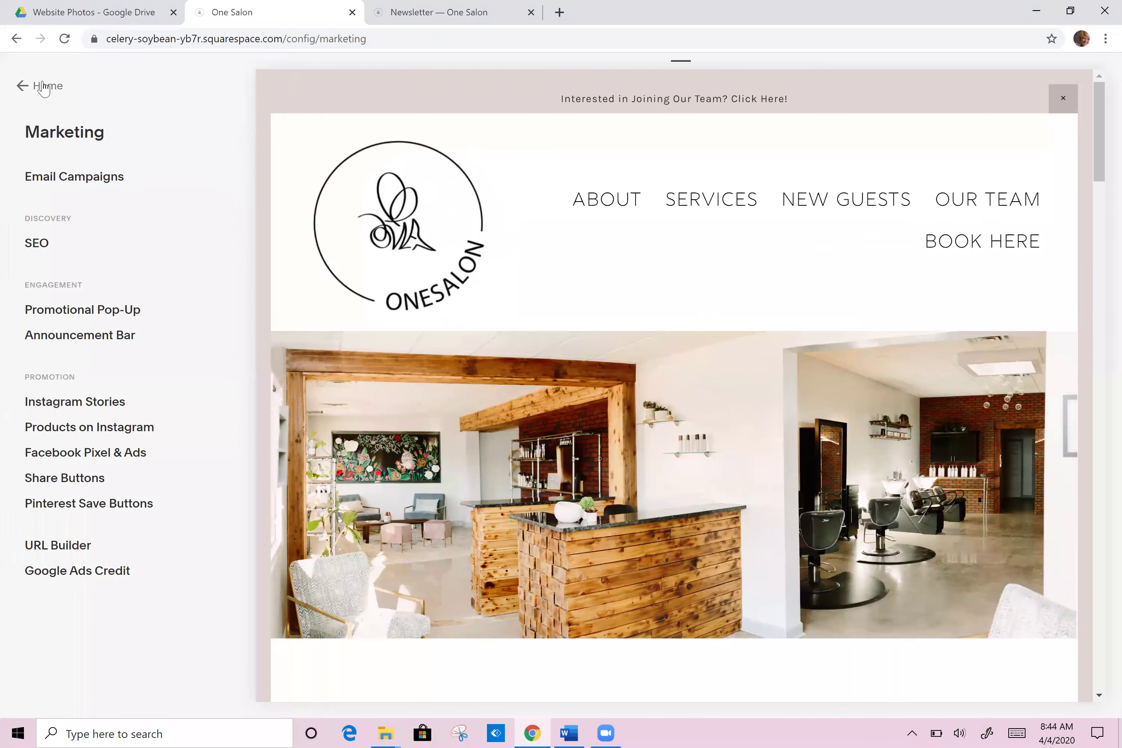
click(38, 85)
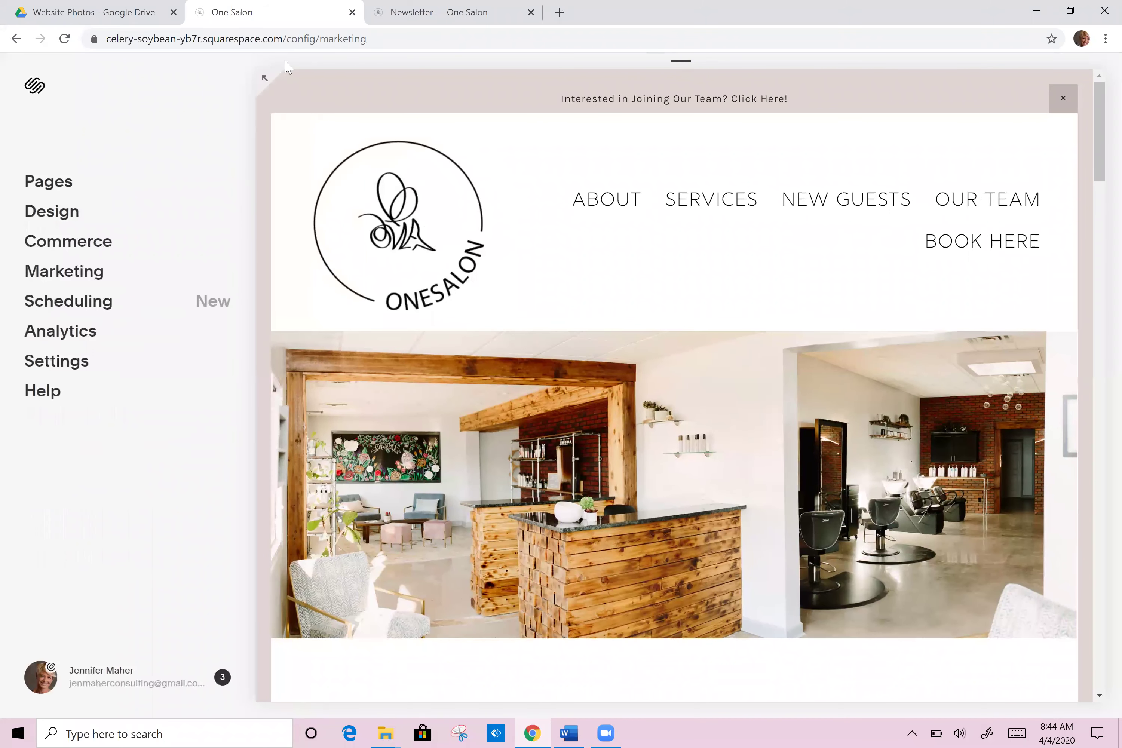
- Reload the site manager, replace the Announcement Bar message with "Join Our Mailing List!", and save it
click(65, 39)
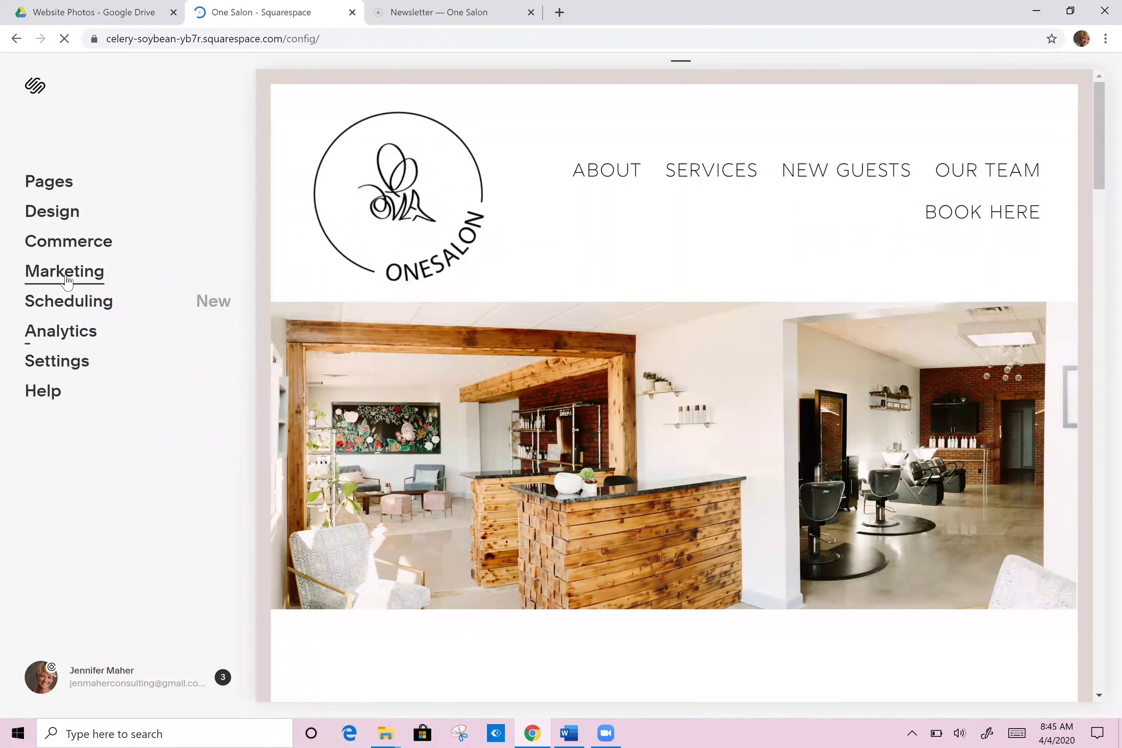
click(67, 275)
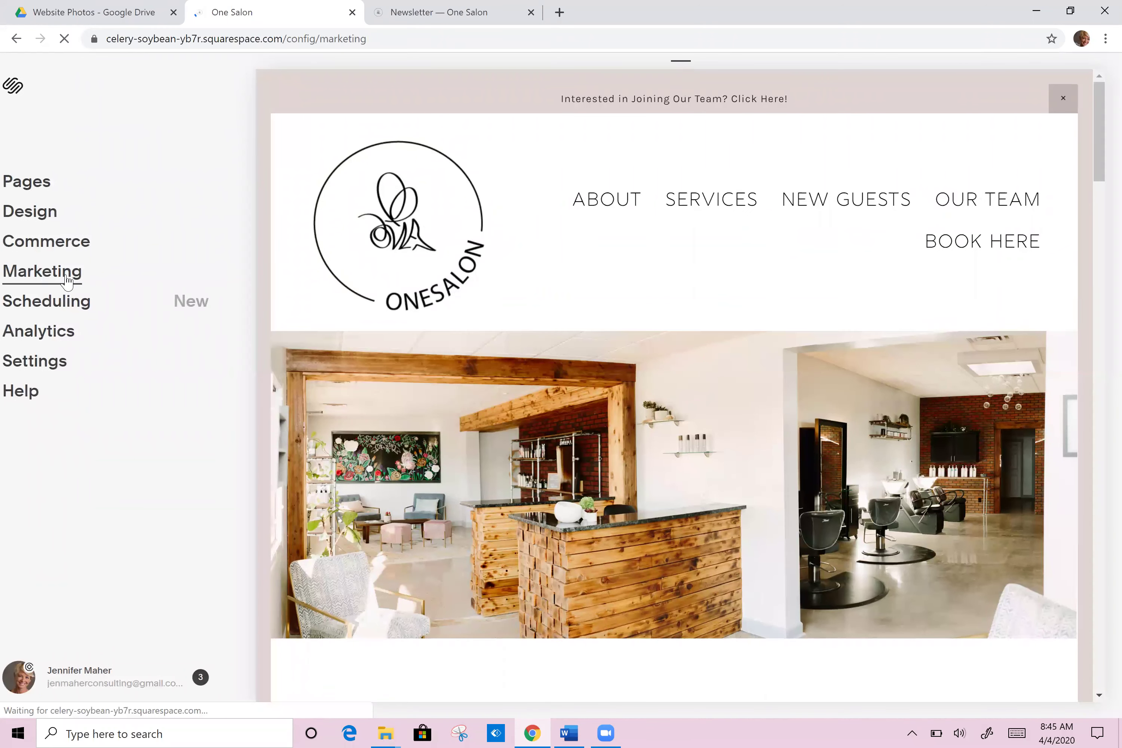
click(93, 337)
drag(227, 321, 2, 345)
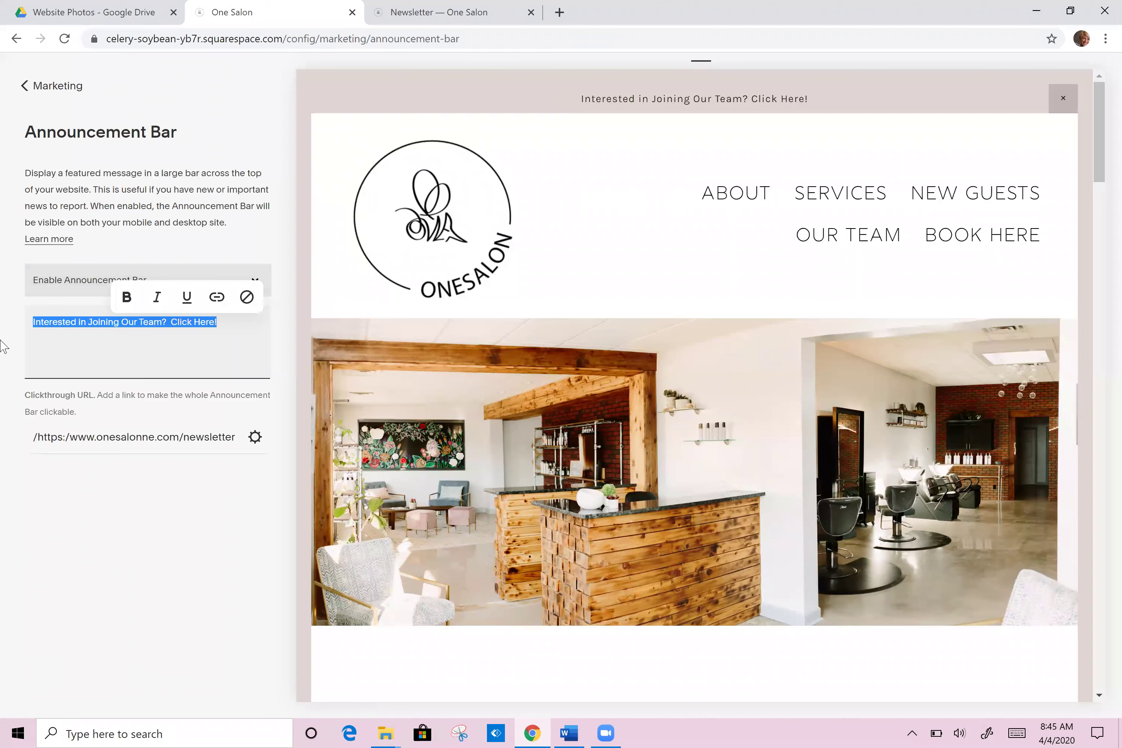
text(Joi)
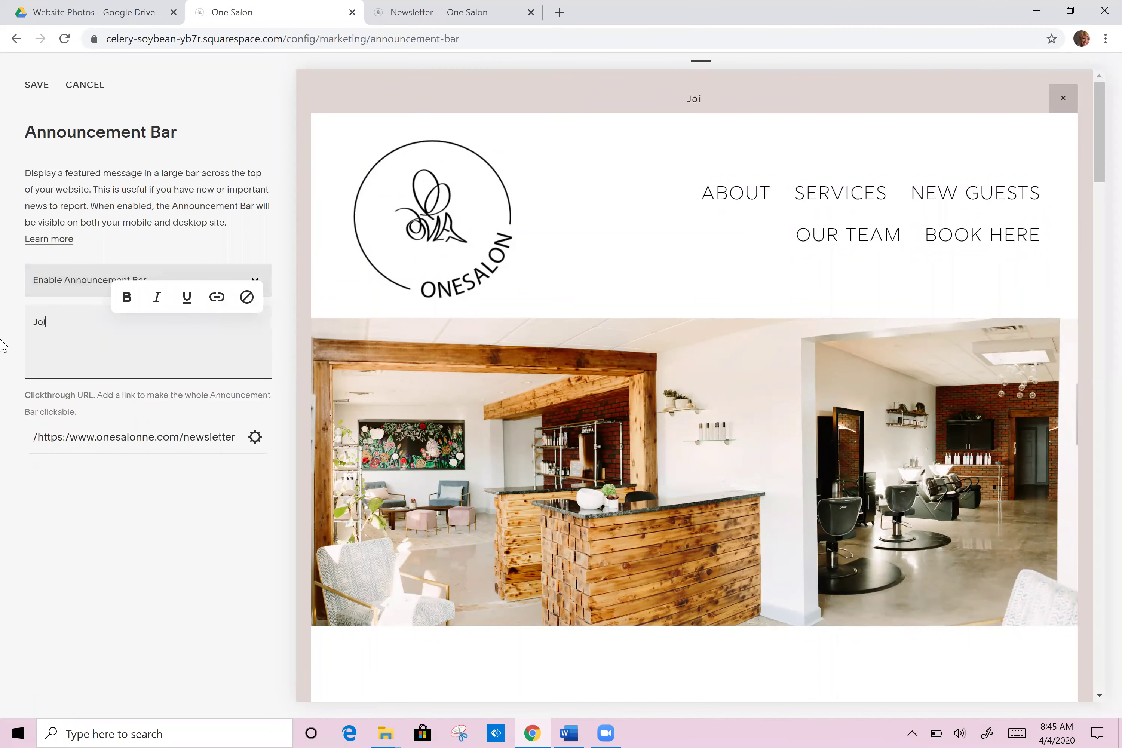
text(n Our Mailing List!)
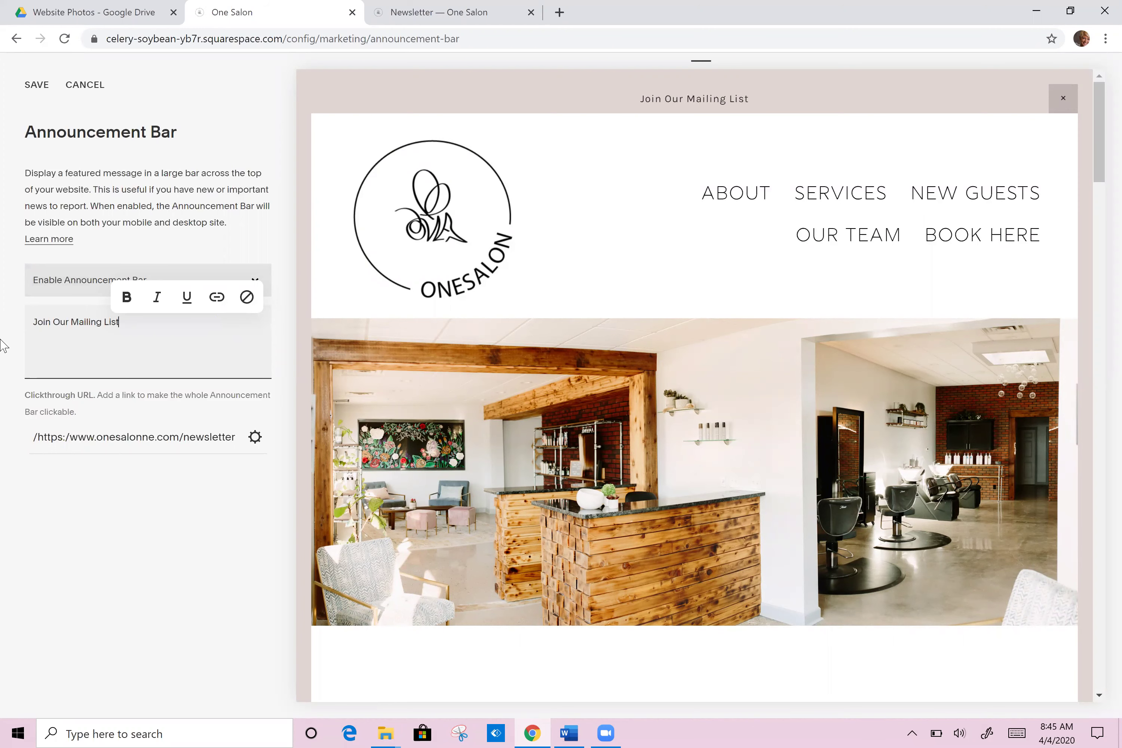
click(34, 86)
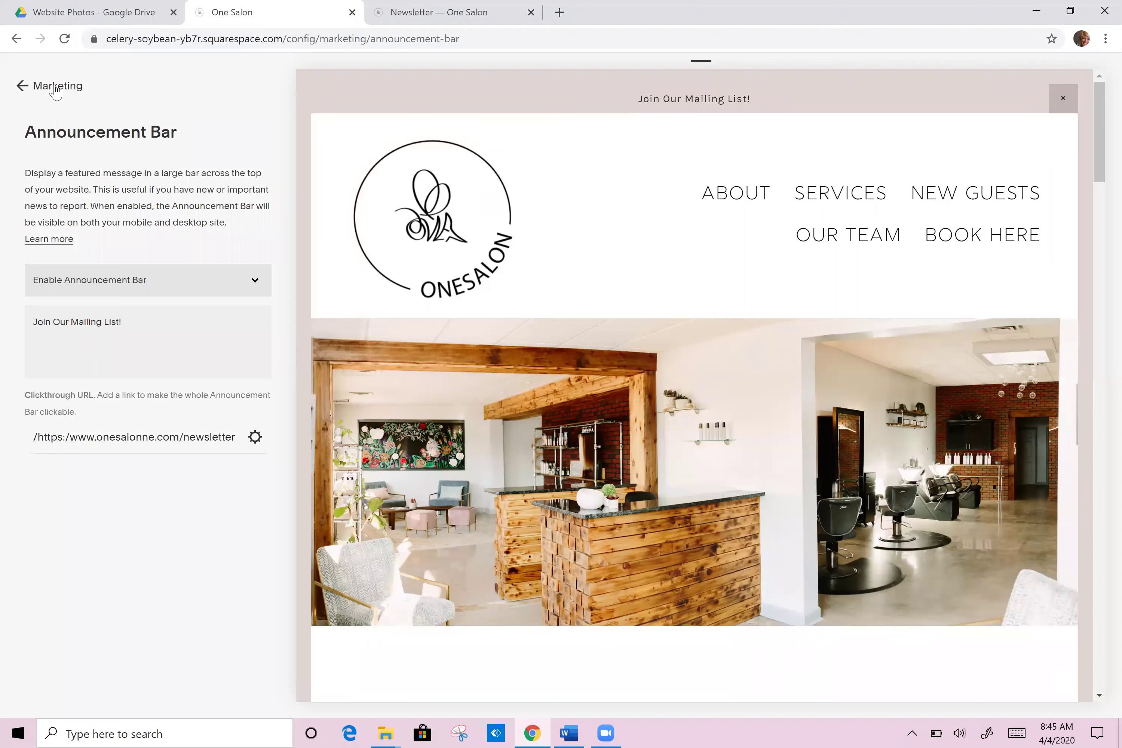
click(55, 88)
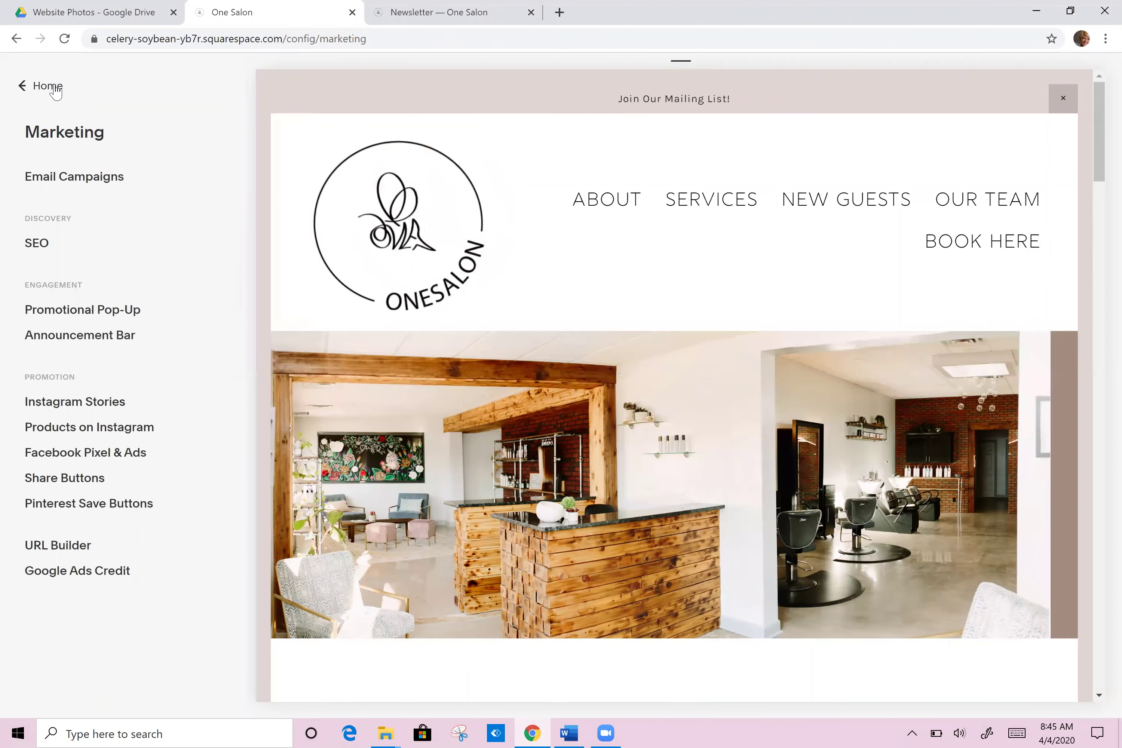
- Go to the end of the New Guests page and open its page content for editing
click(849, 208)
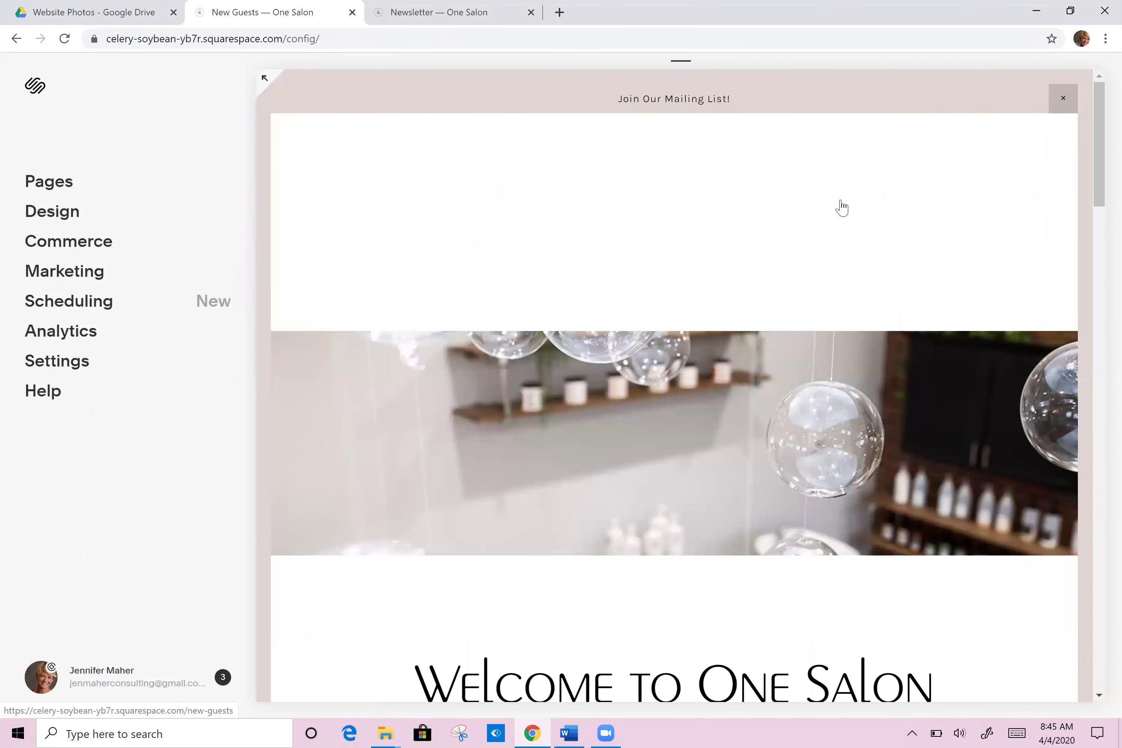
scroll(674, 386, down, 15)
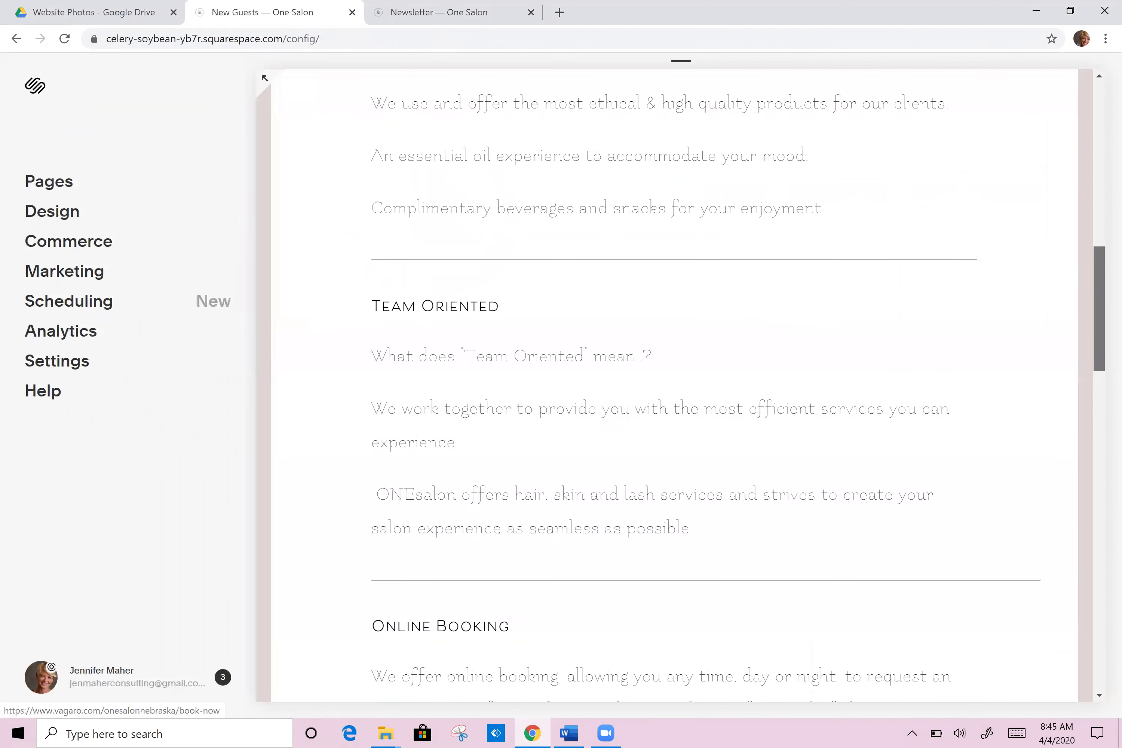
scroll(674, 386, down, 15)
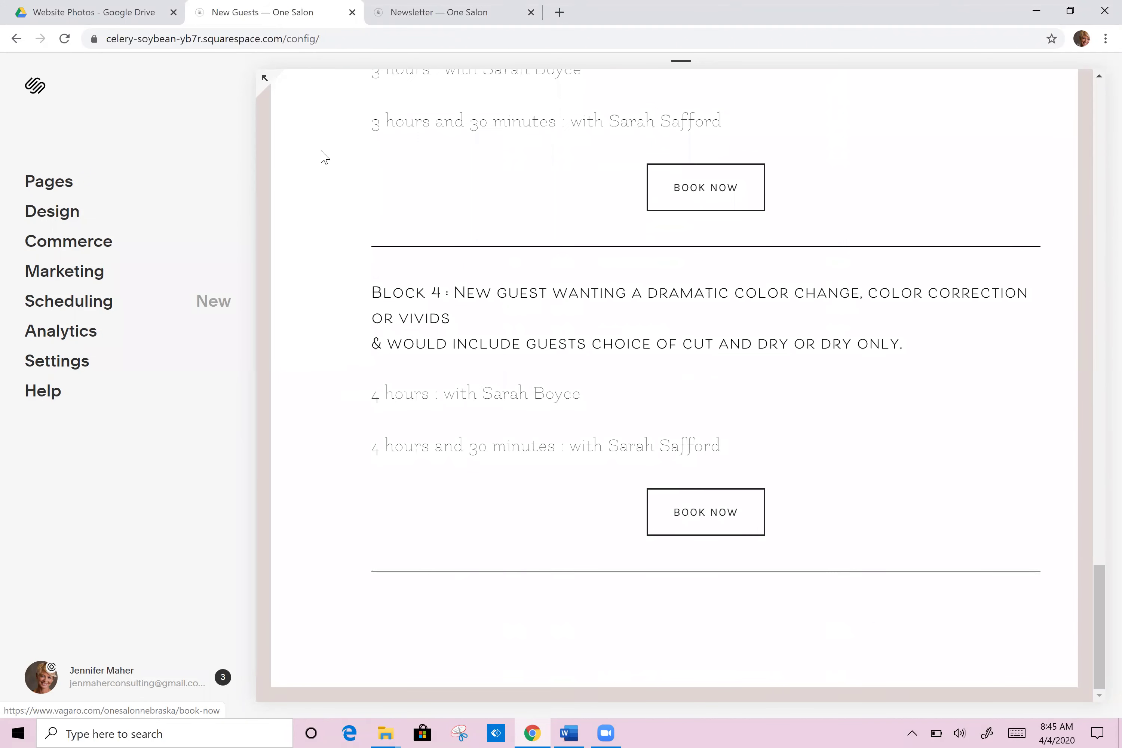
mouse_move(420, 90)
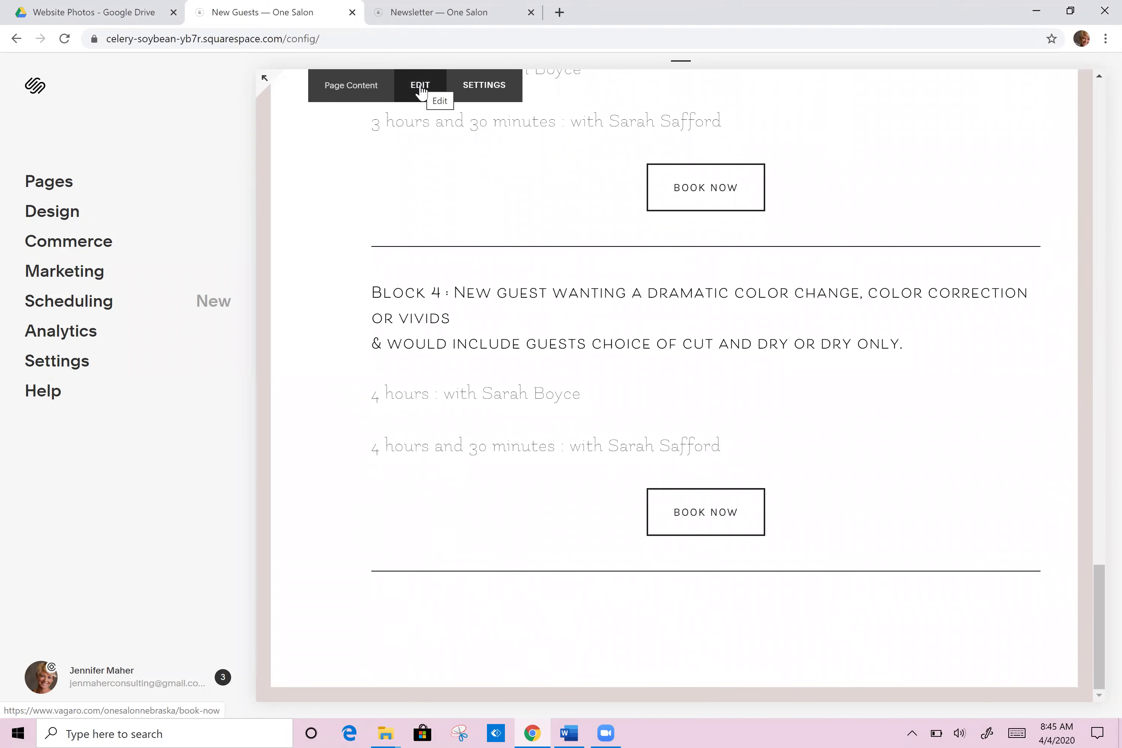
click(420, 89)
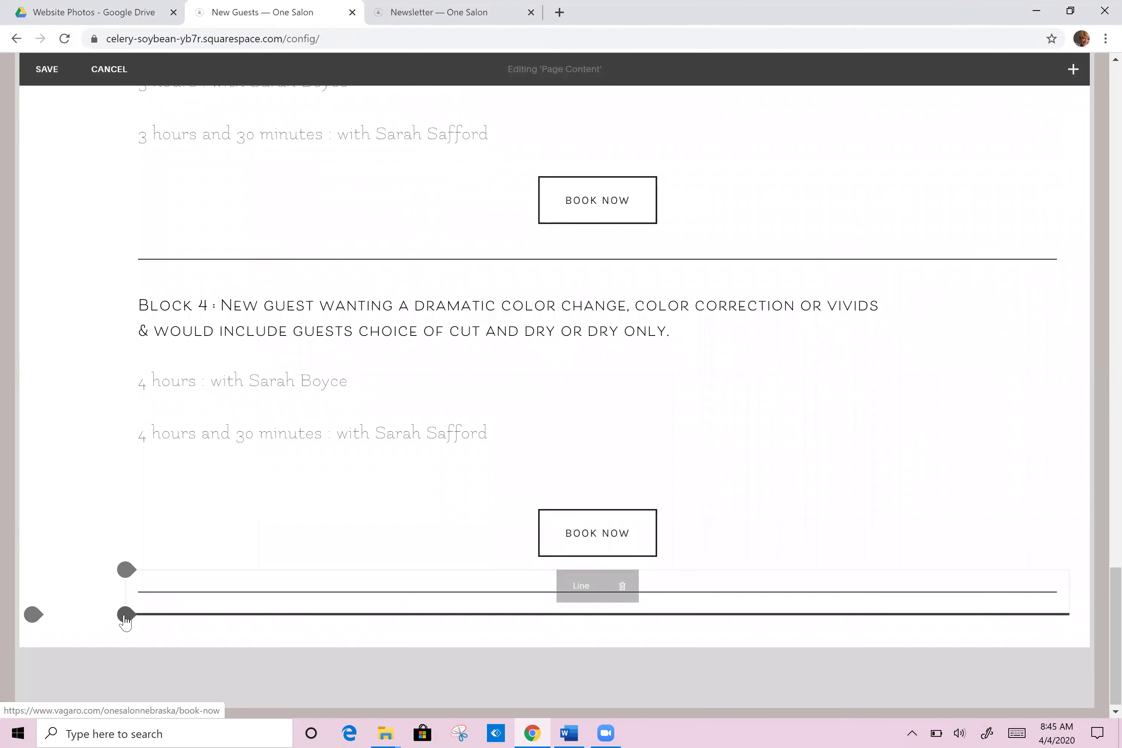
- Insert a Newsletter block below the last line at the end of the New Guests page
click(126, 615)
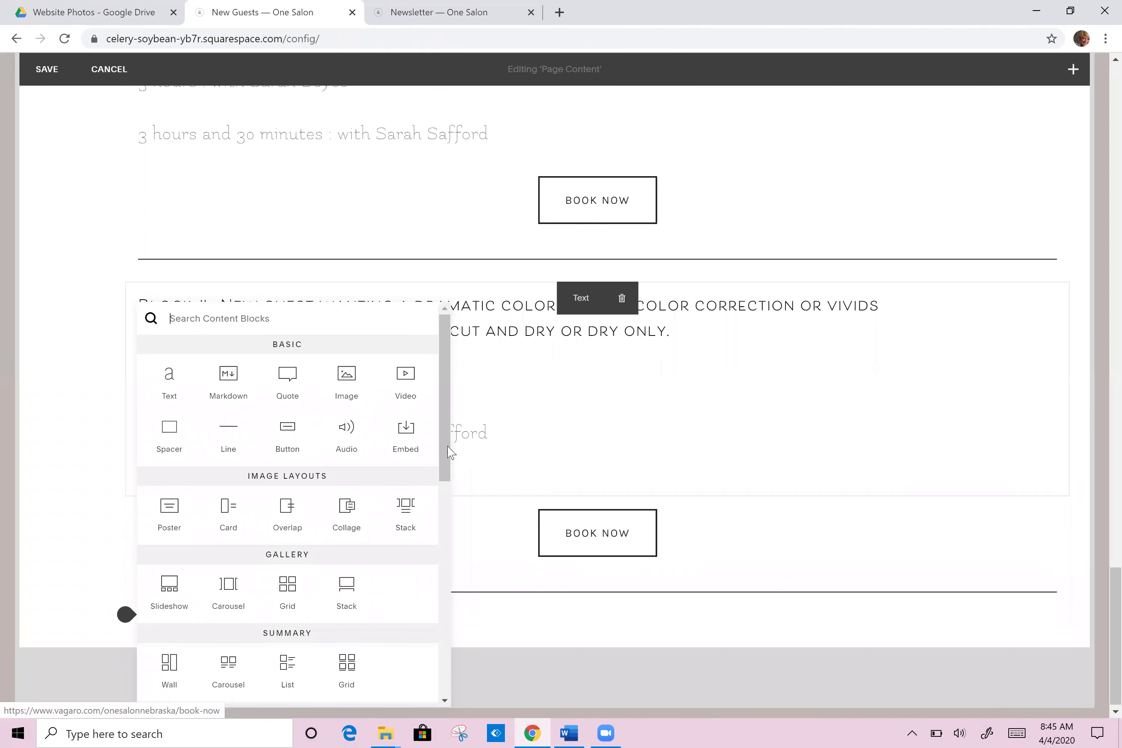
scroll(458, 555, down, 6)
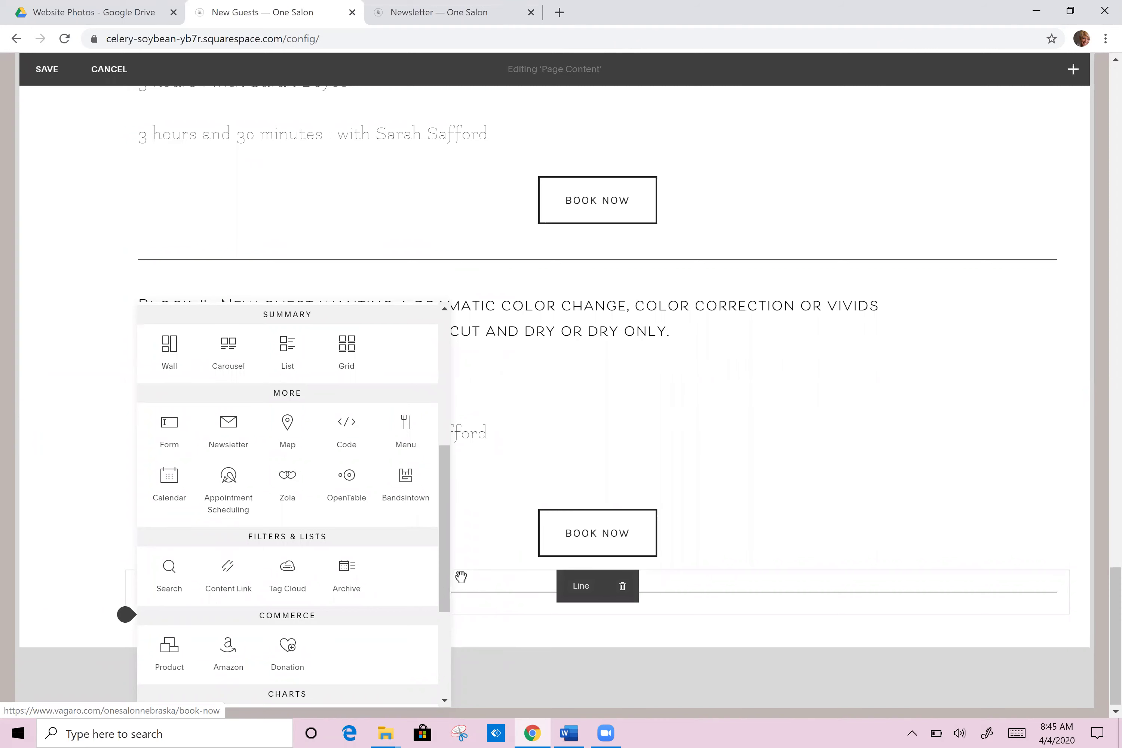
scroll(451, 551, down, 1)
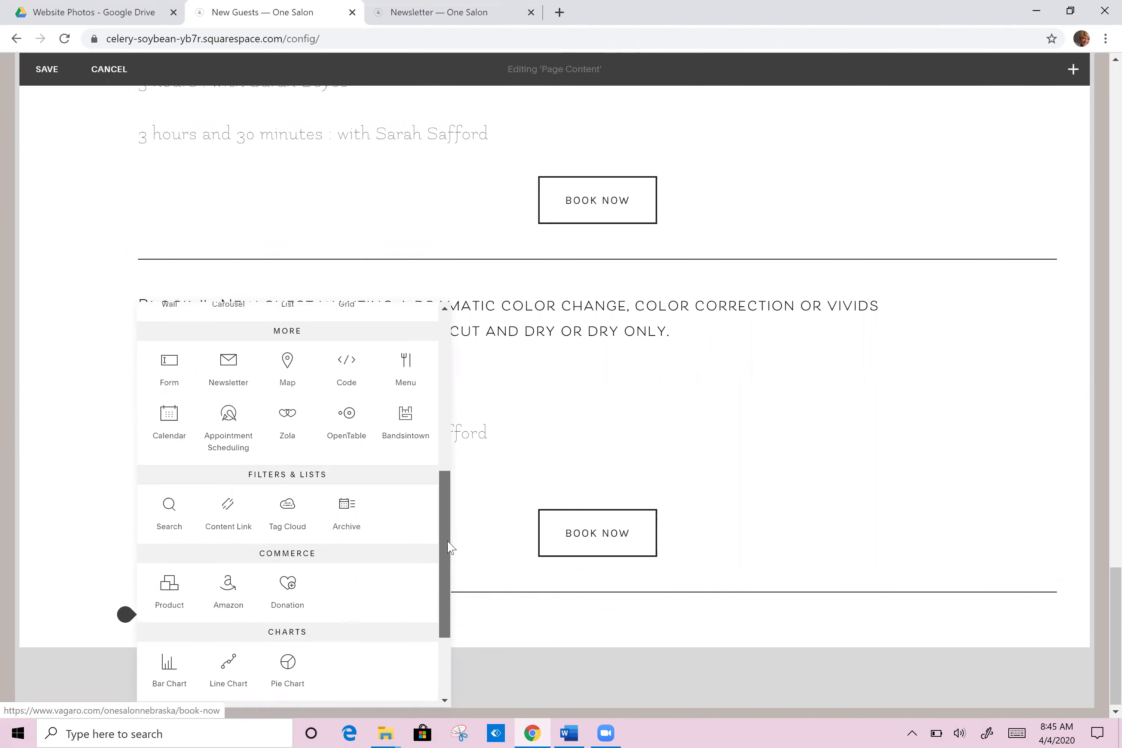
scroll(448, 540, up, 2)
scroll(447, 540, up, 1)
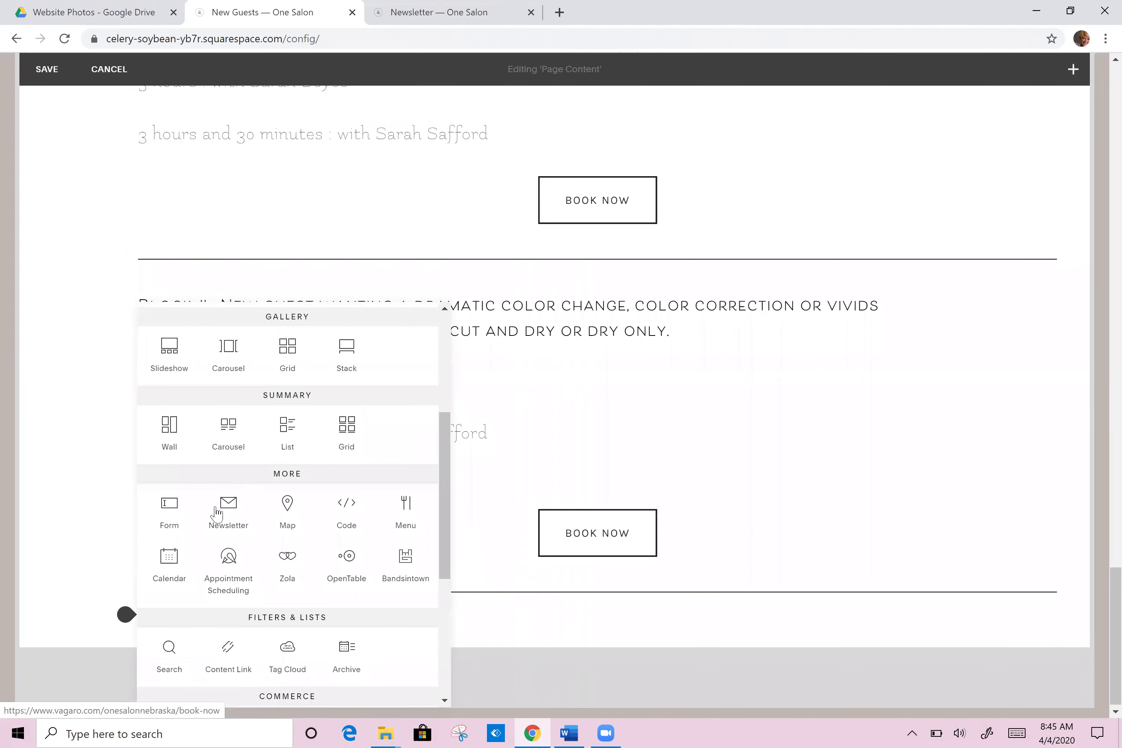
click(228, 512)
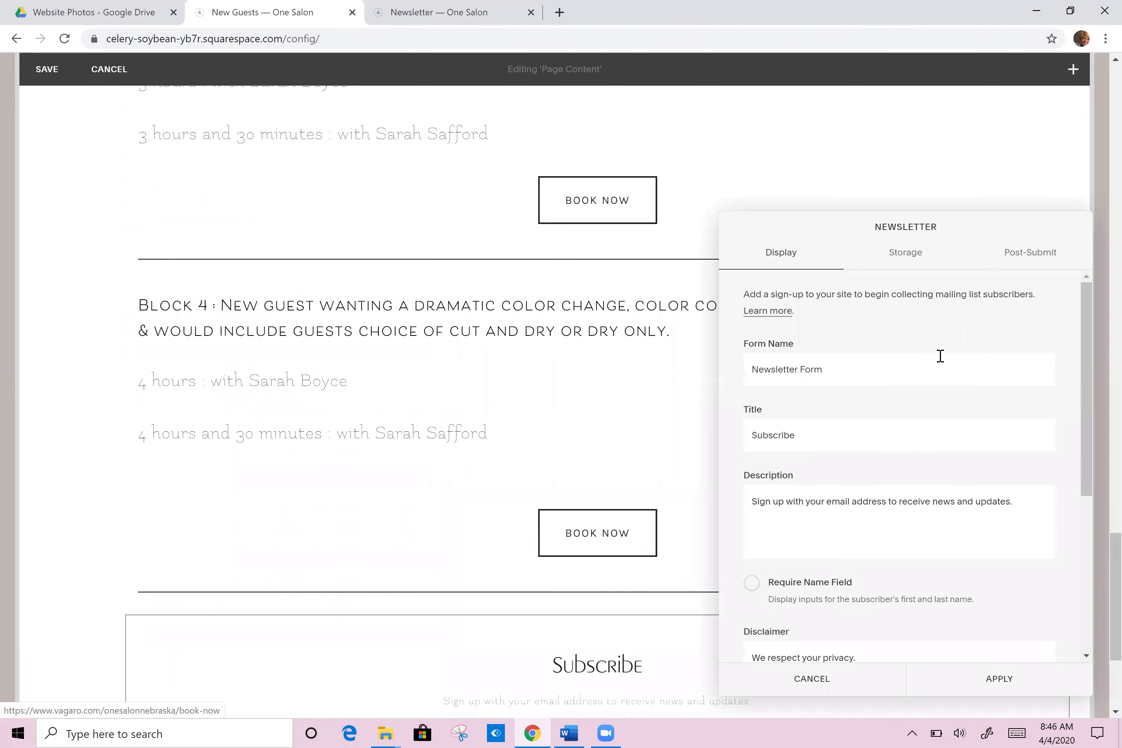
- Set the newsletter block's title to "Join Our Mailing List!"
click(820, 434)
drag(820, 434, 704, 452)
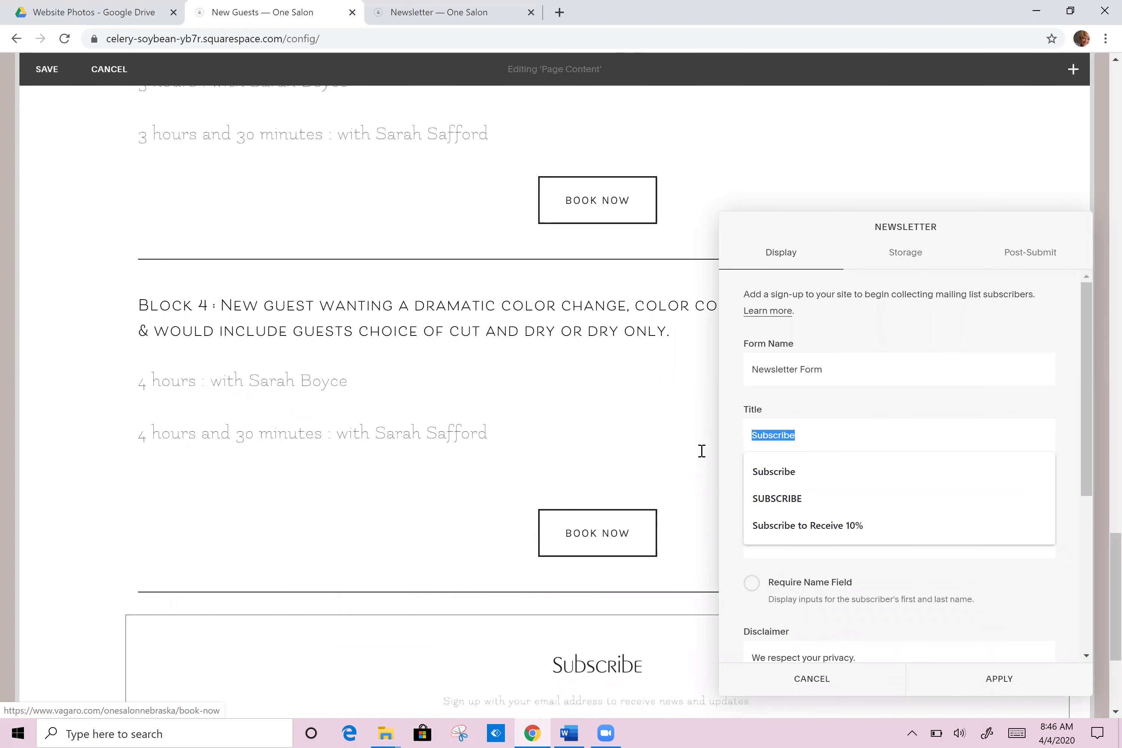
text(Join Our Mailimng)
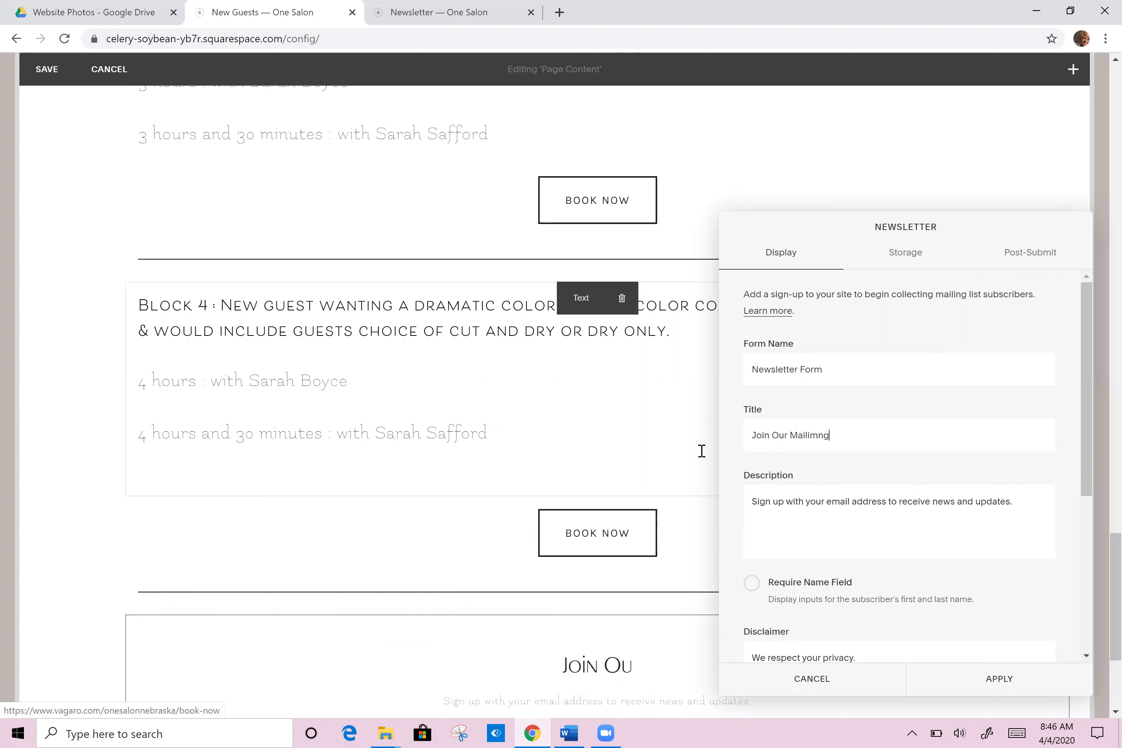
key(BackSpace)
key(BackSpace)
key(BackSpace)
text(ng L)
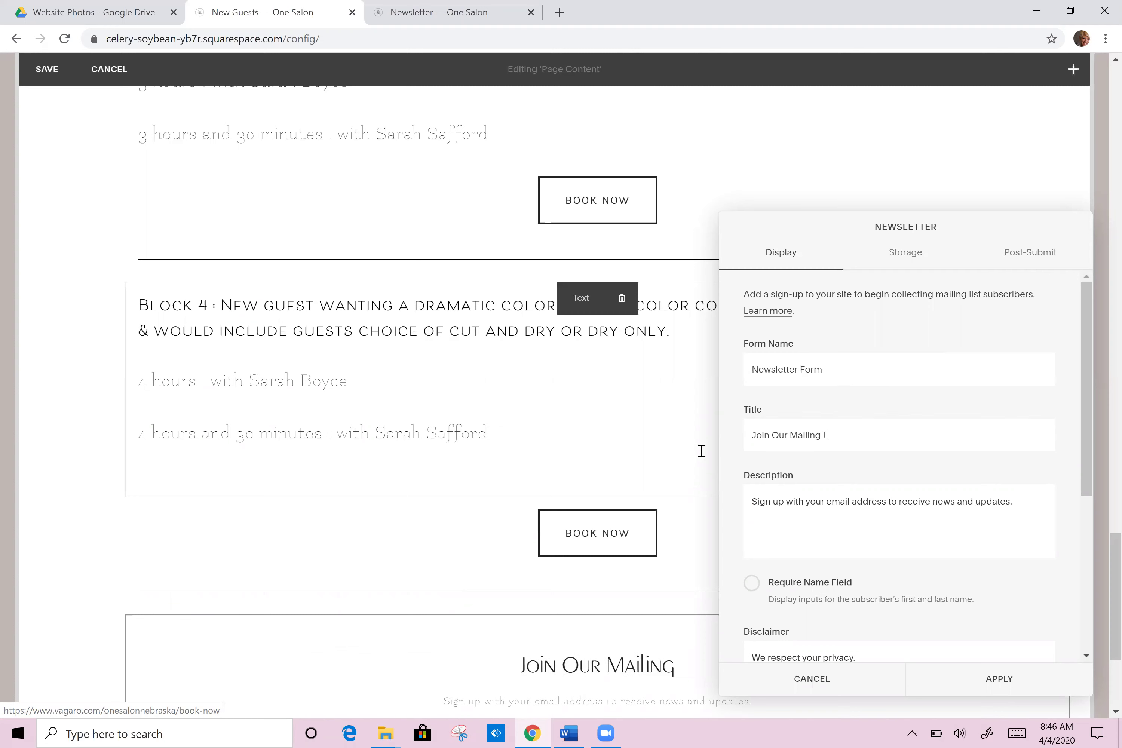
text(ist)
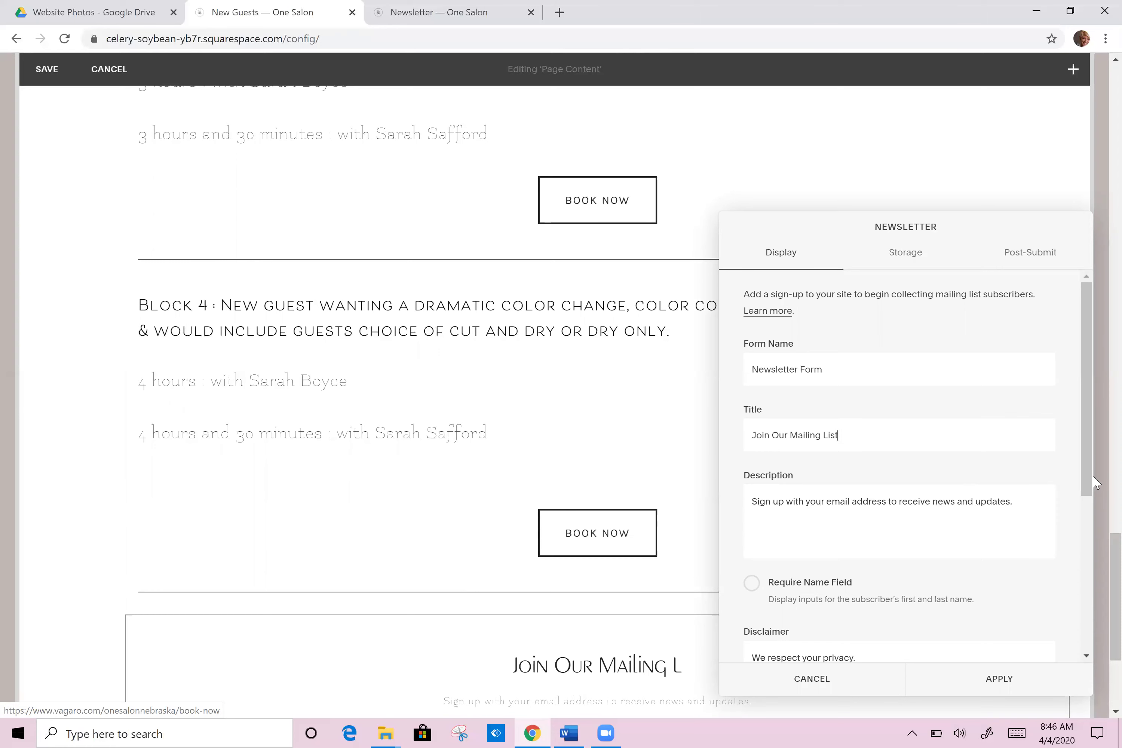
text(!)
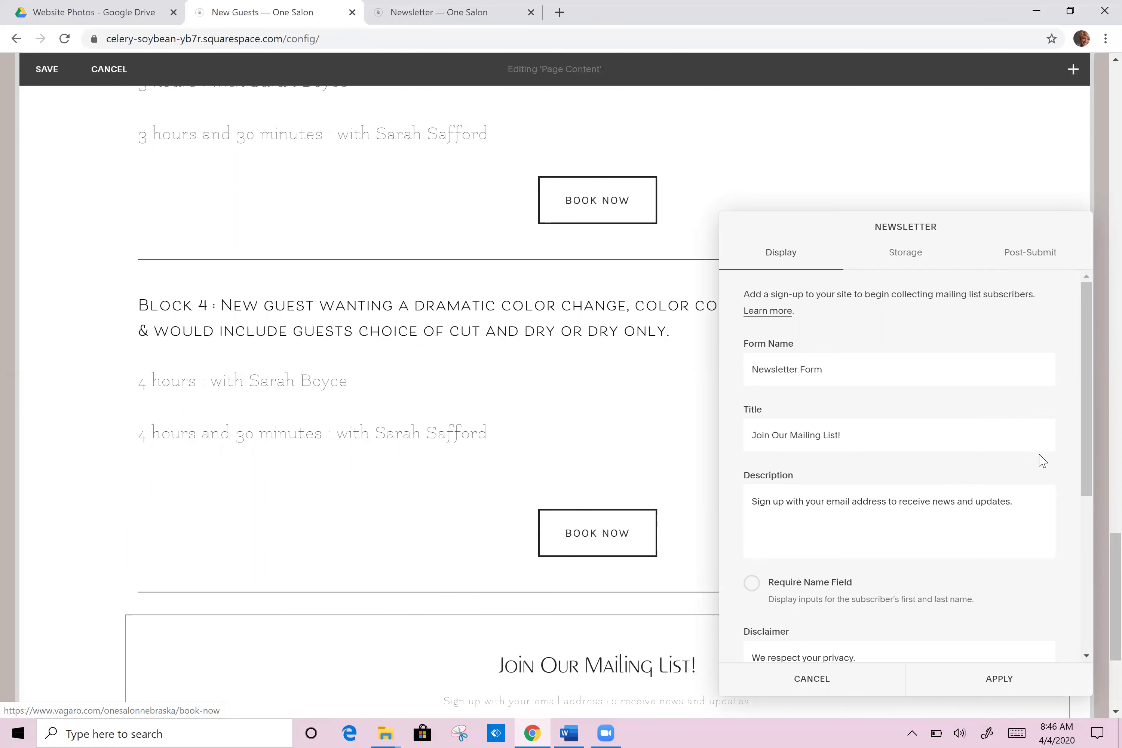
- Try the Stack Fields layout on the newsletter form and restore the Float Fields layout
scroll(1087, 469, down, 3)
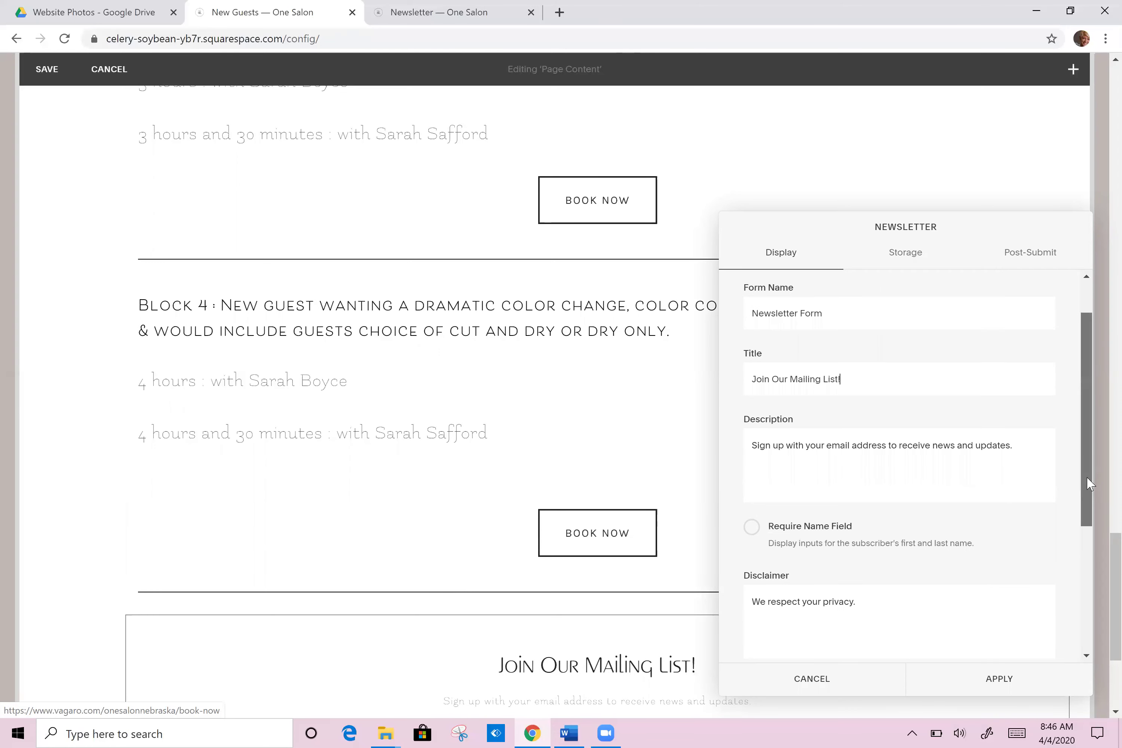
scroll(1086, 536, down, 1)
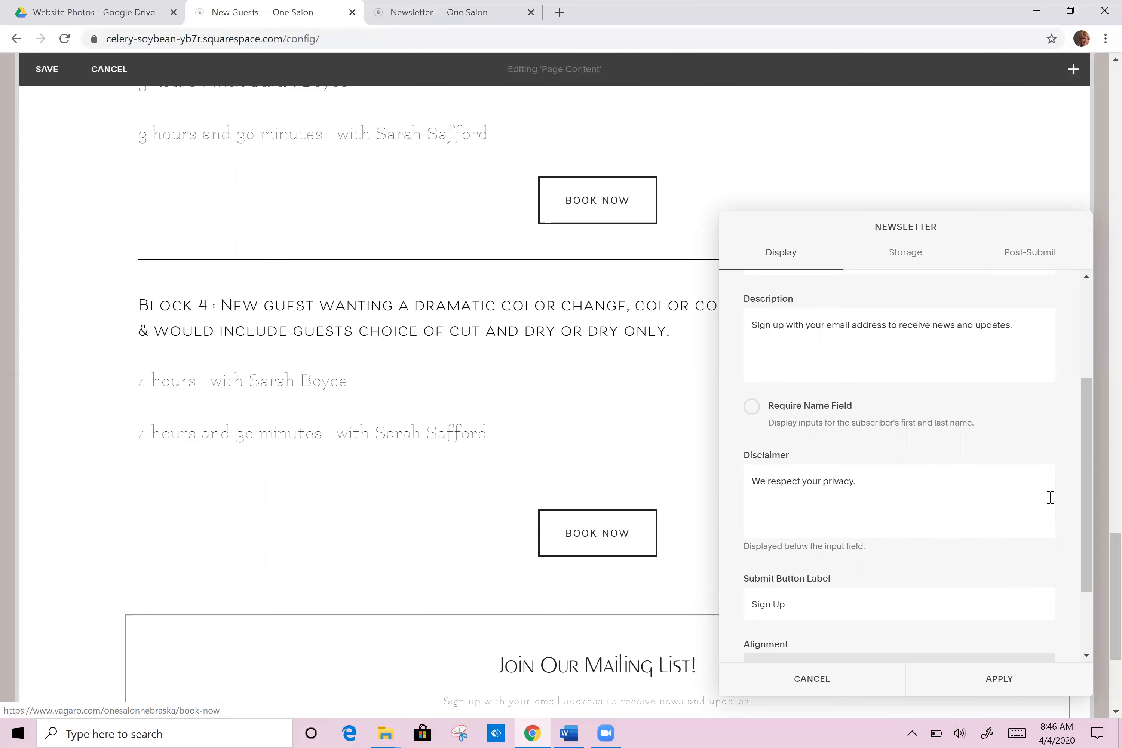
scroll(1088, 555, down, 2)
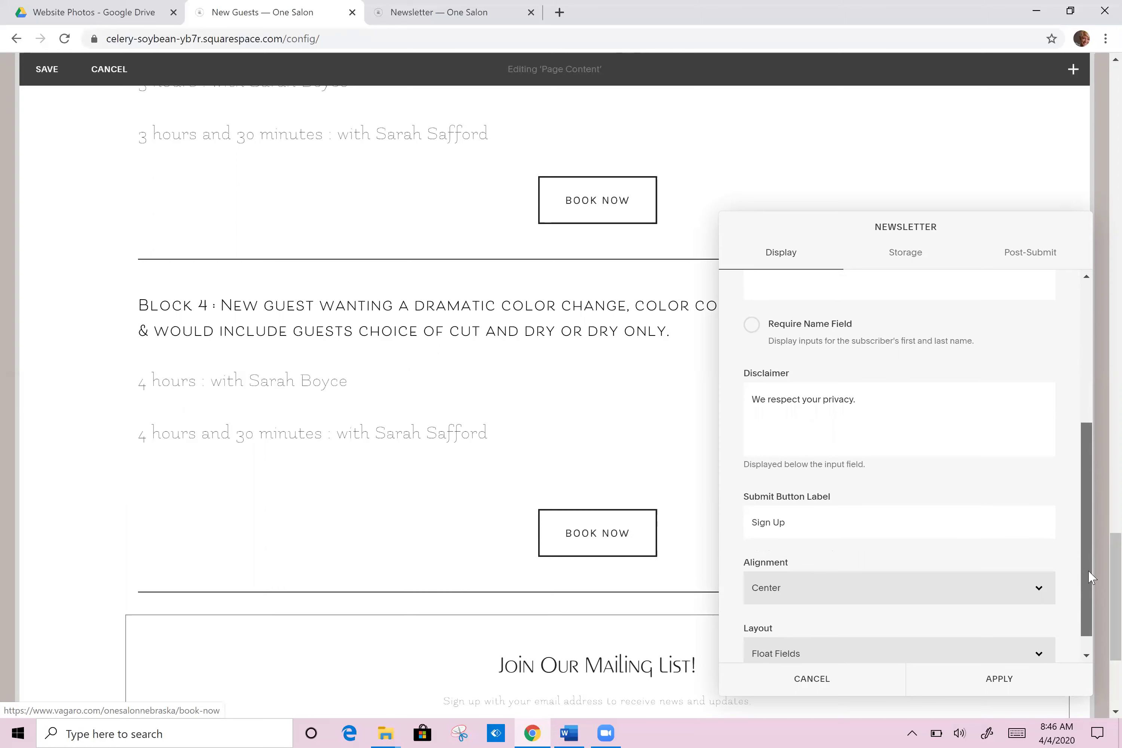
scroll(842, 489, down, 1)
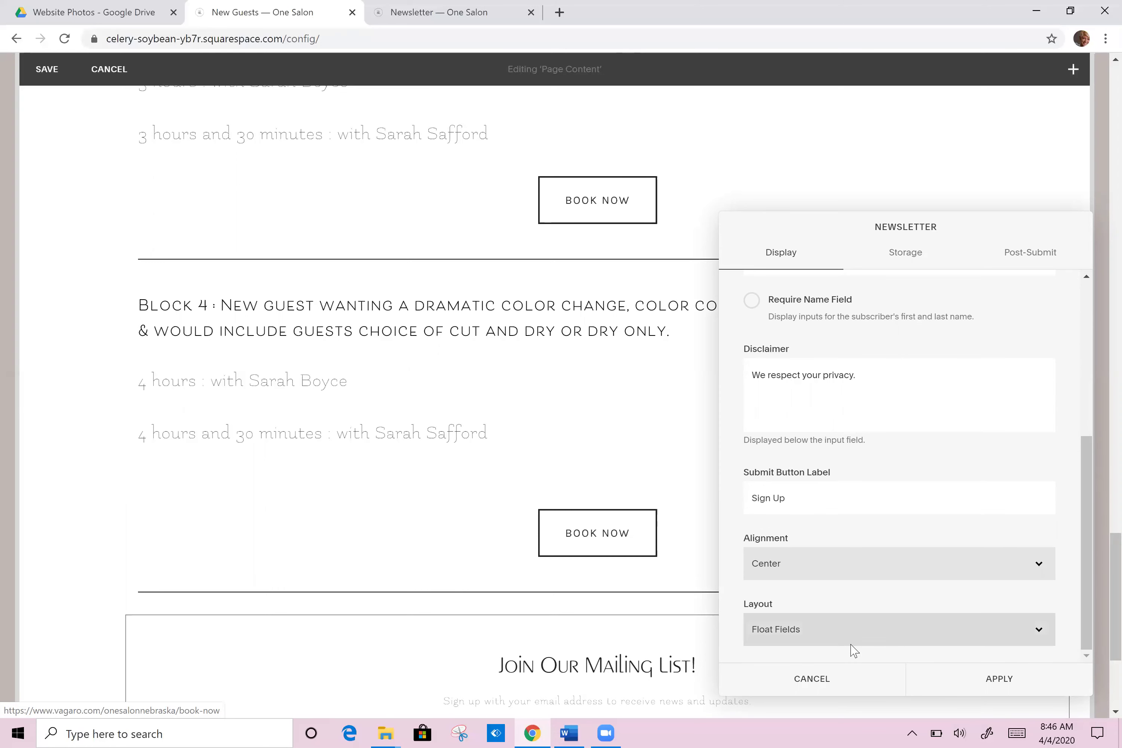
click(834, 639)
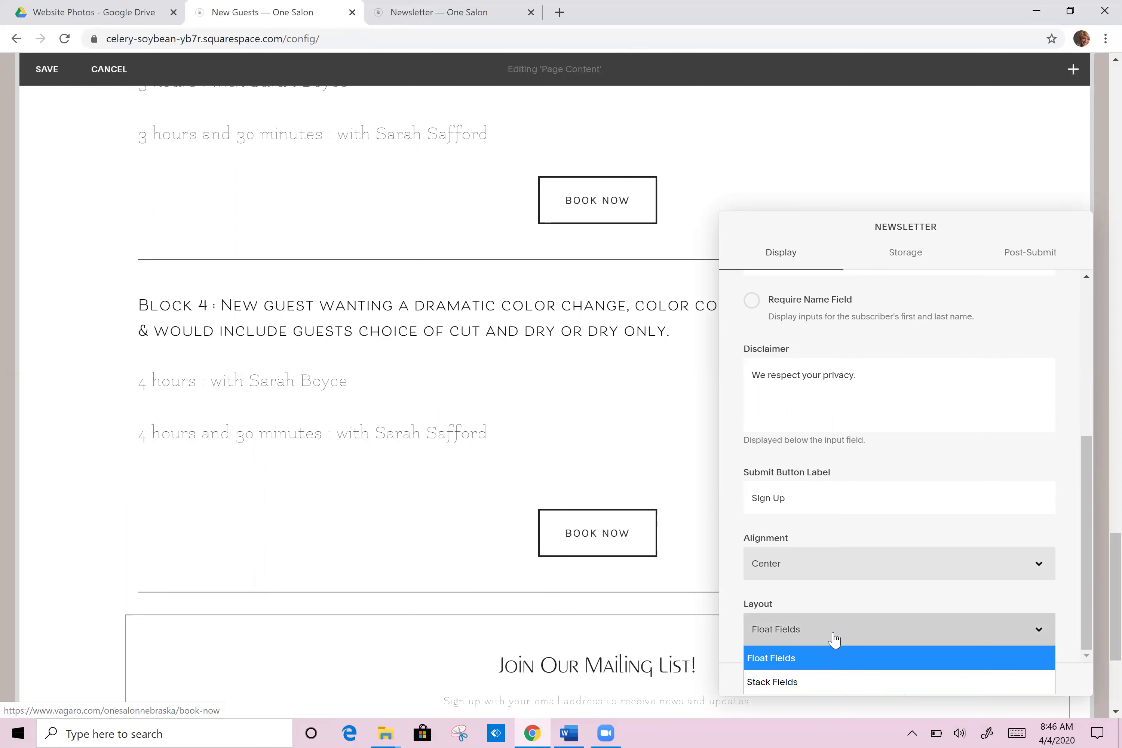
click(792, 675)
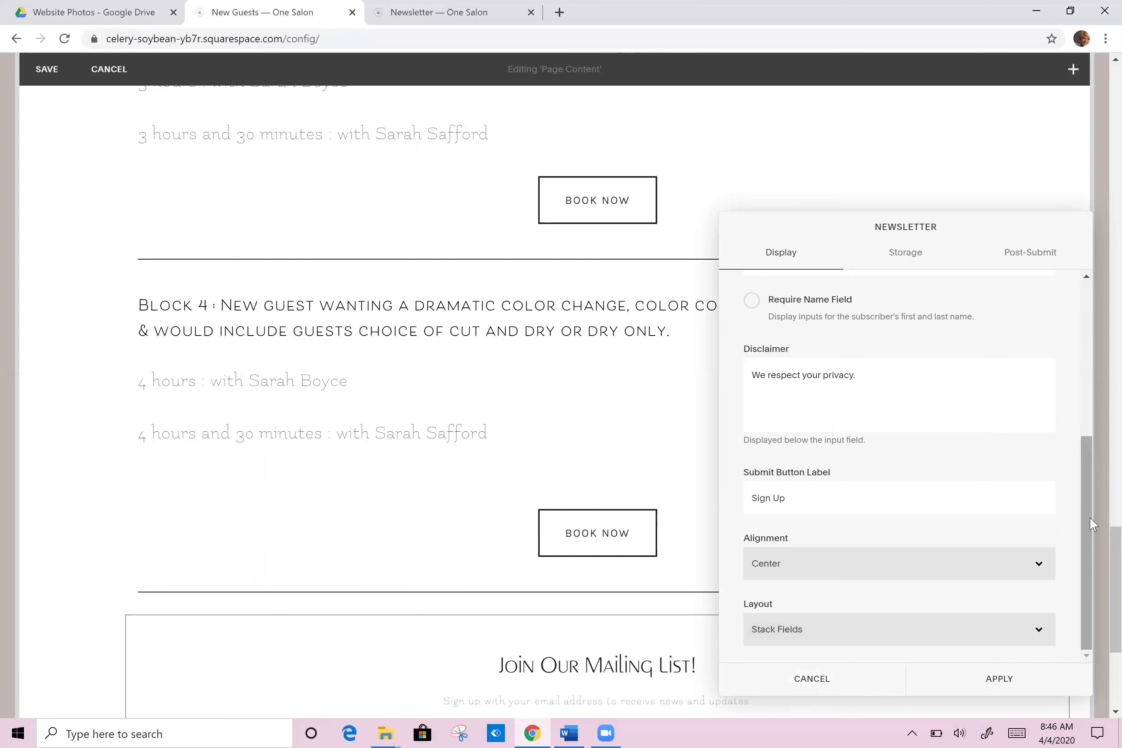
scroll(638, 473, down, 5)
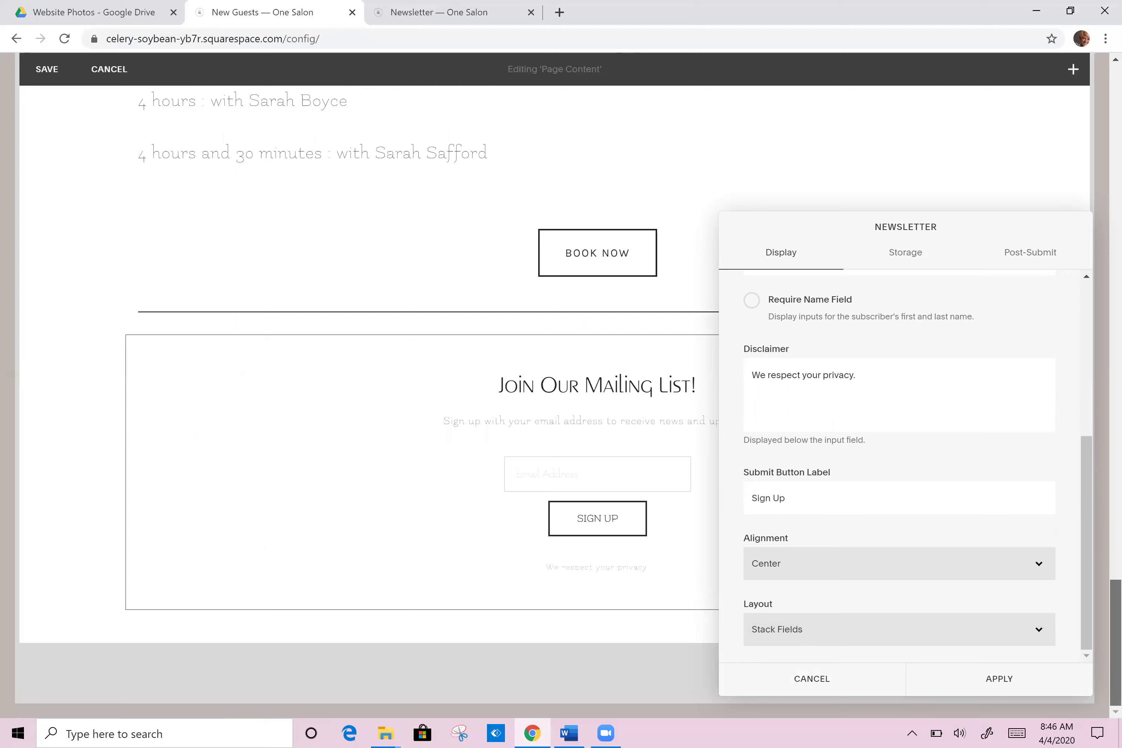
click(607, 464)
click(890, 600)
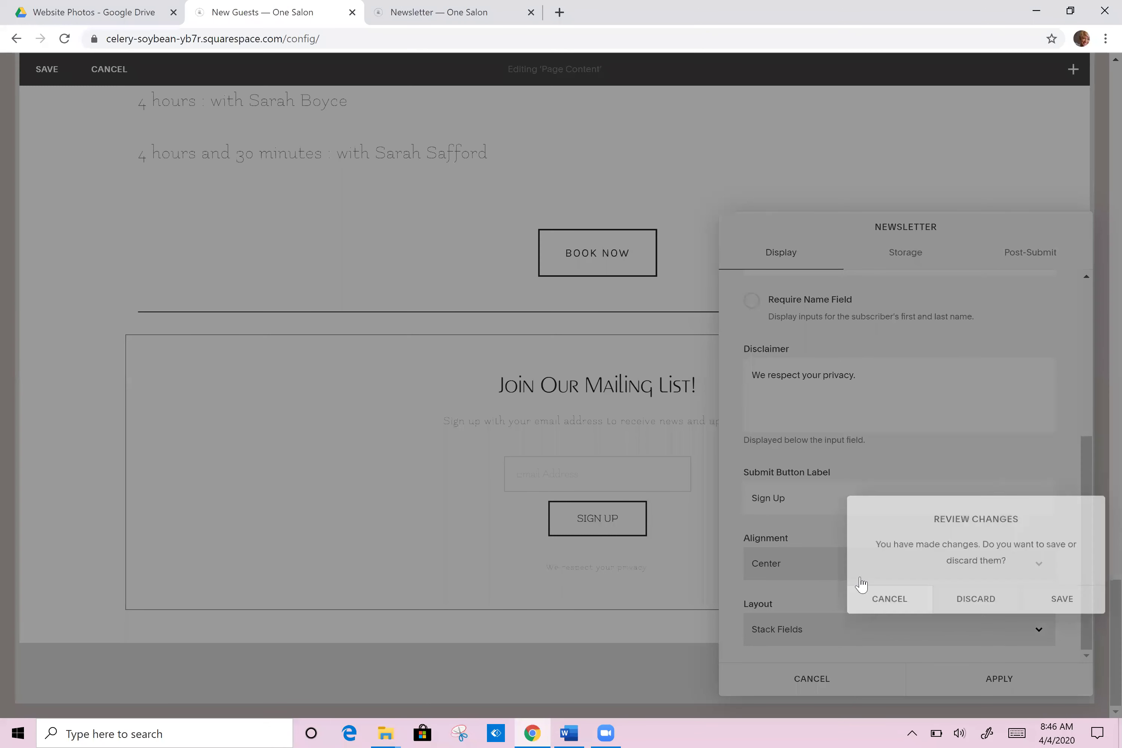
click(819, 631)
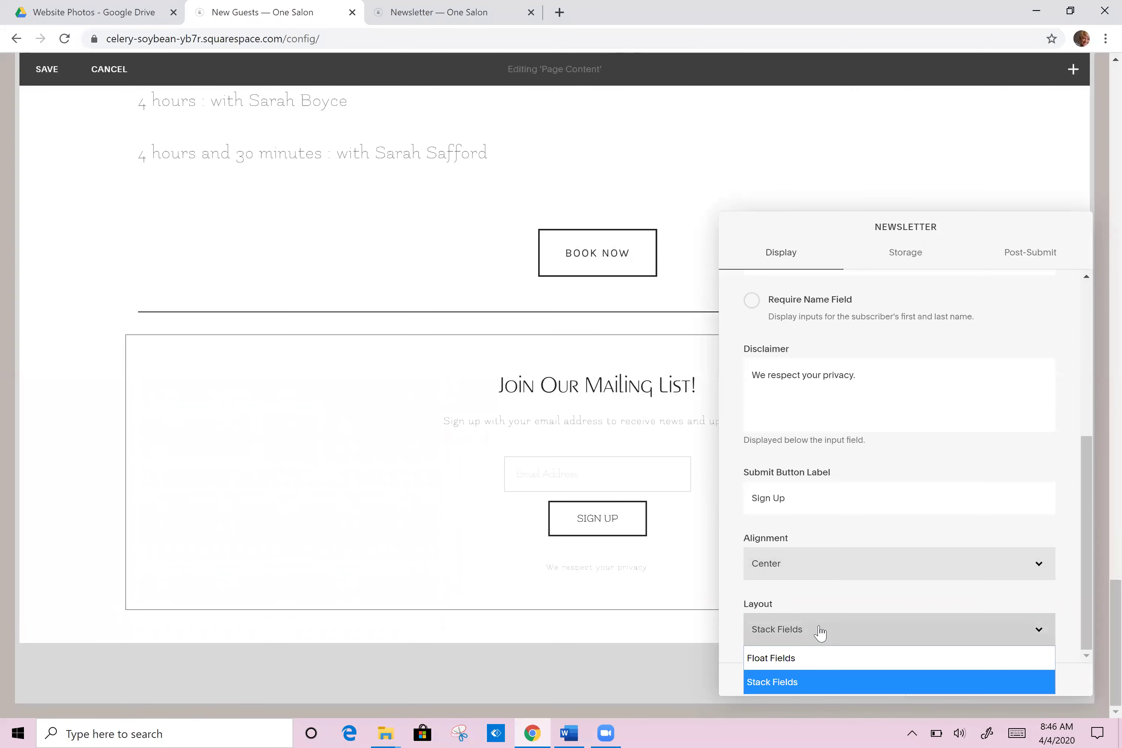
click(793, 657)
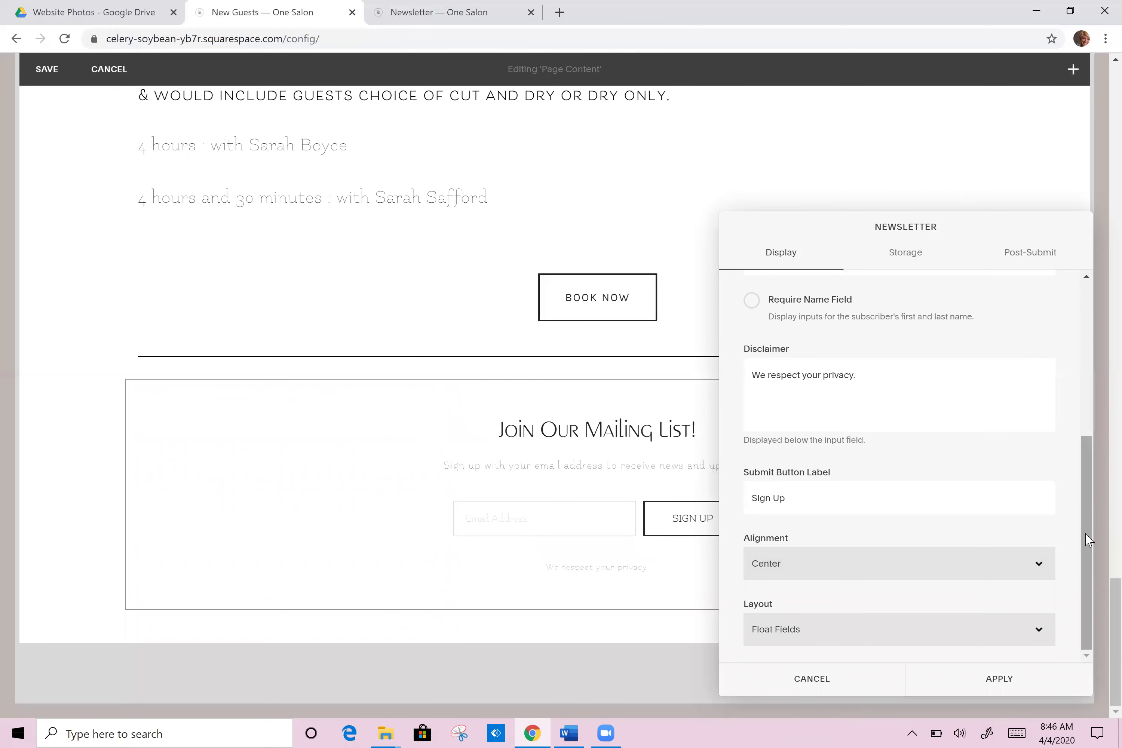
- Require the name field on the newsletter form and select Website as its storage mailing list
drag(1086, 540, 1086, 525)
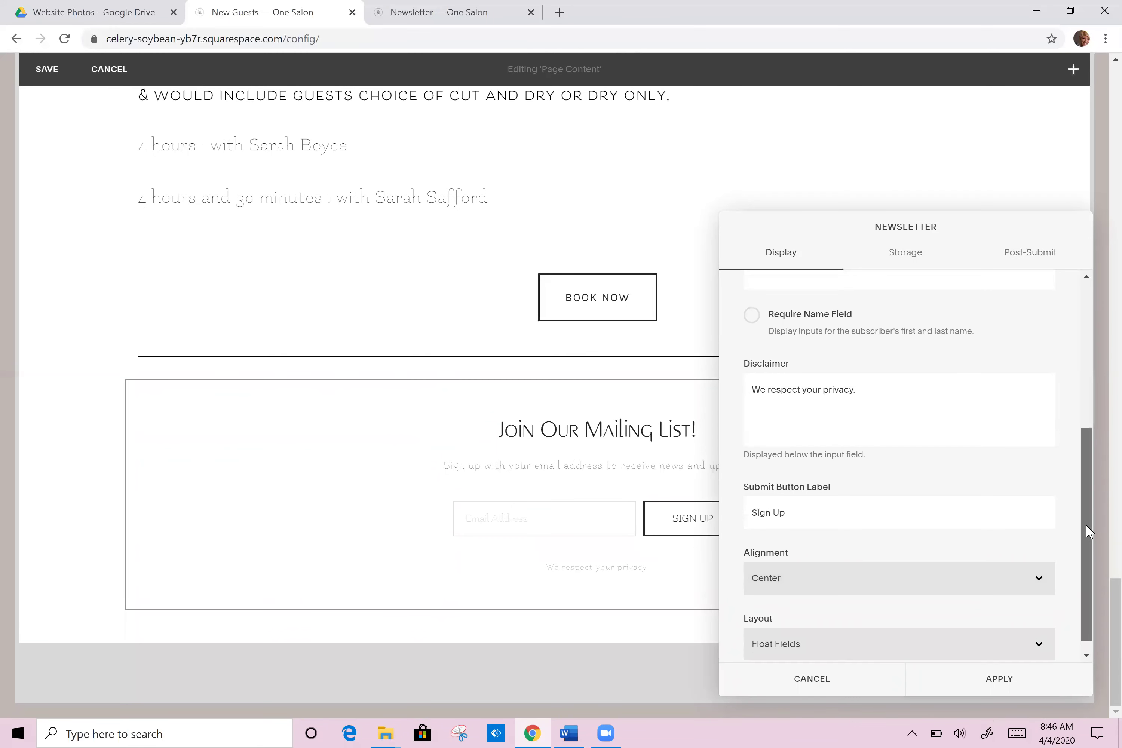
click(754, 319)
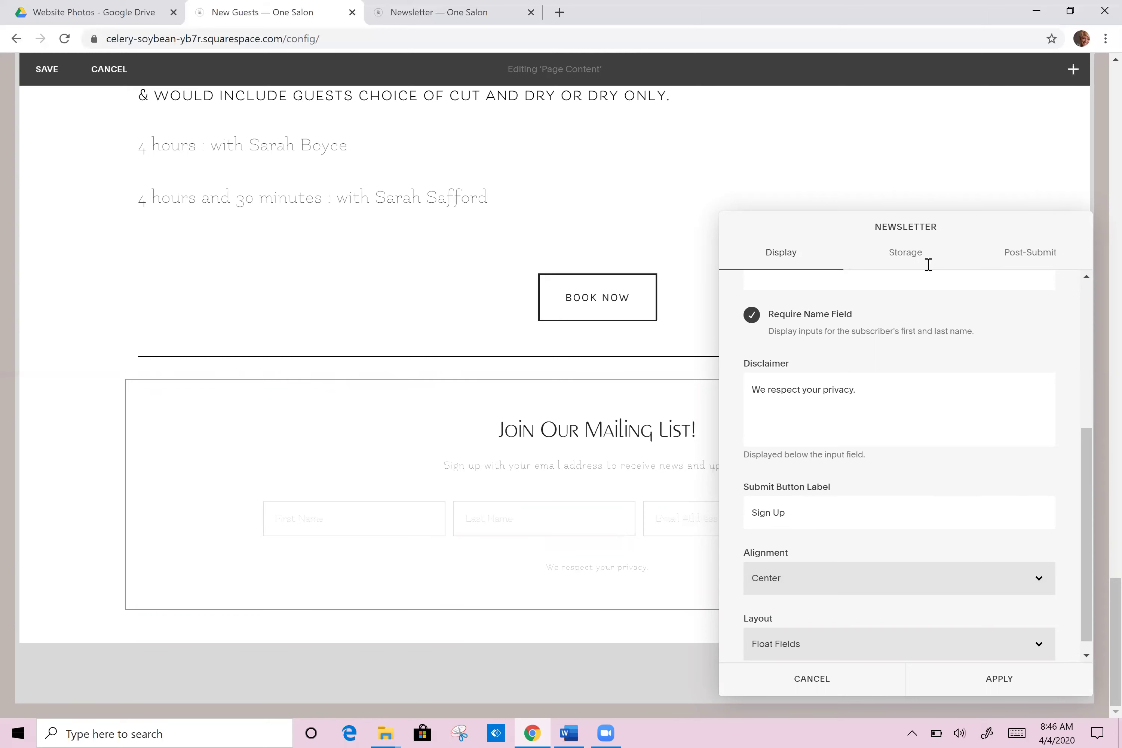
click(904, 265)
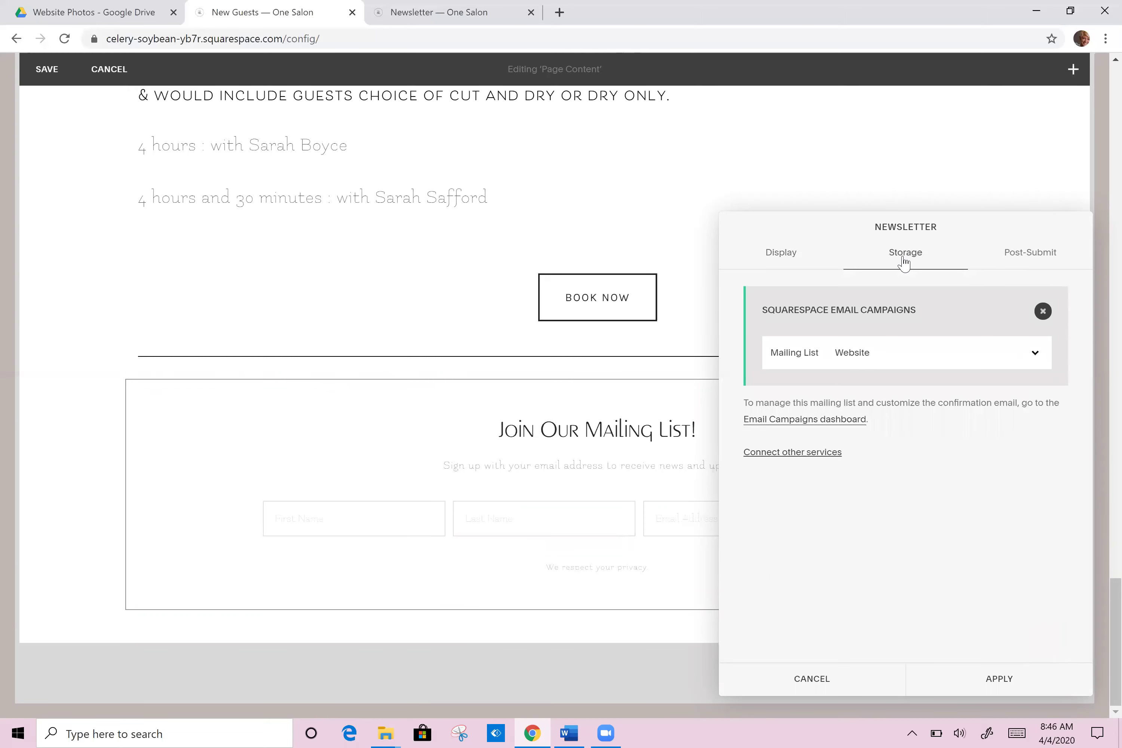
click(859, 361)
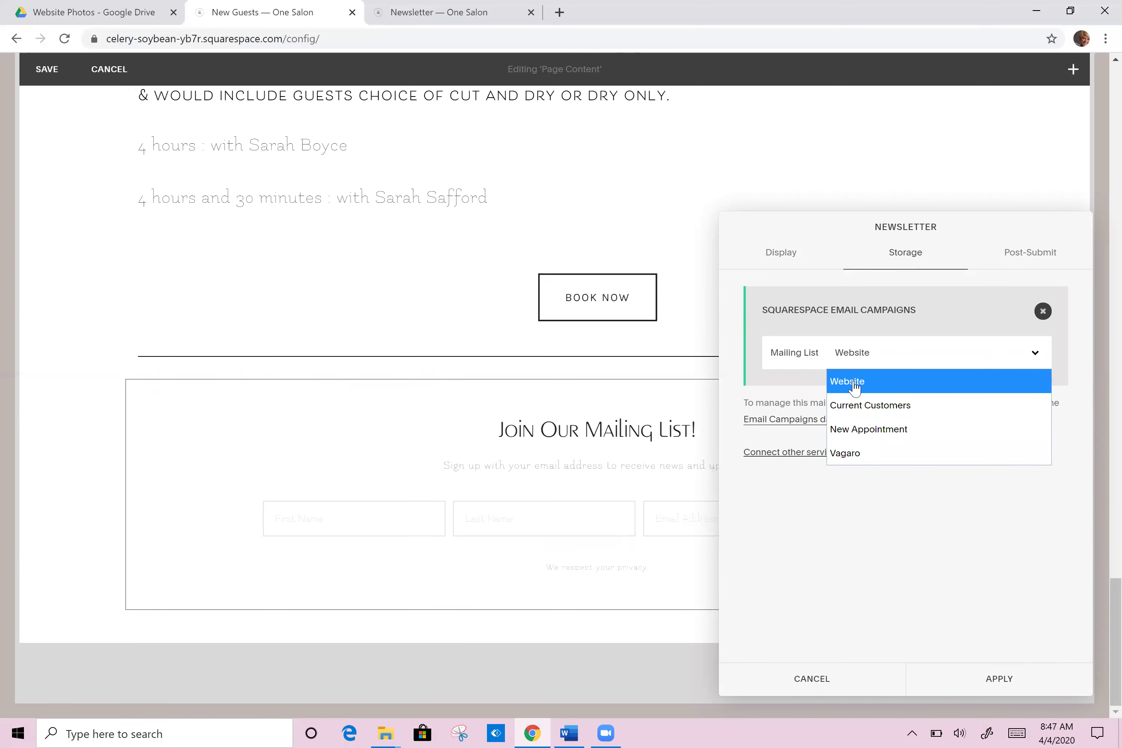
click(854, 386)
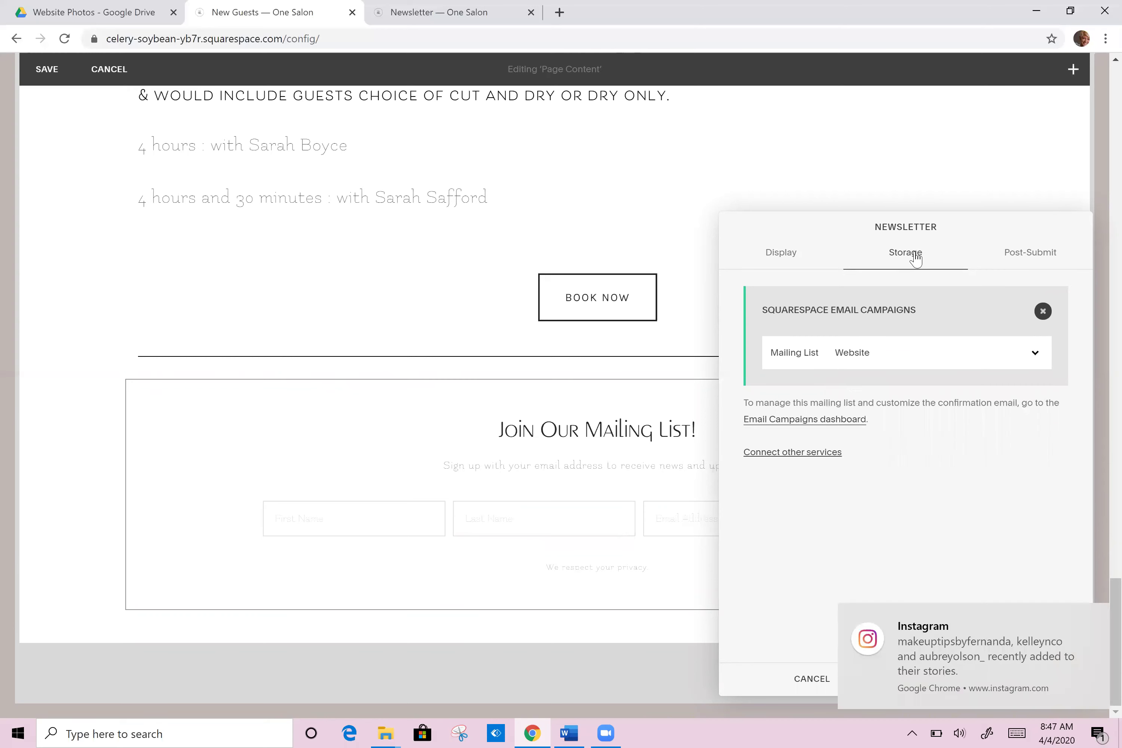
- Extend the form's post-submit message to read "Thank you! Download your handout here"
click(1026, 255)
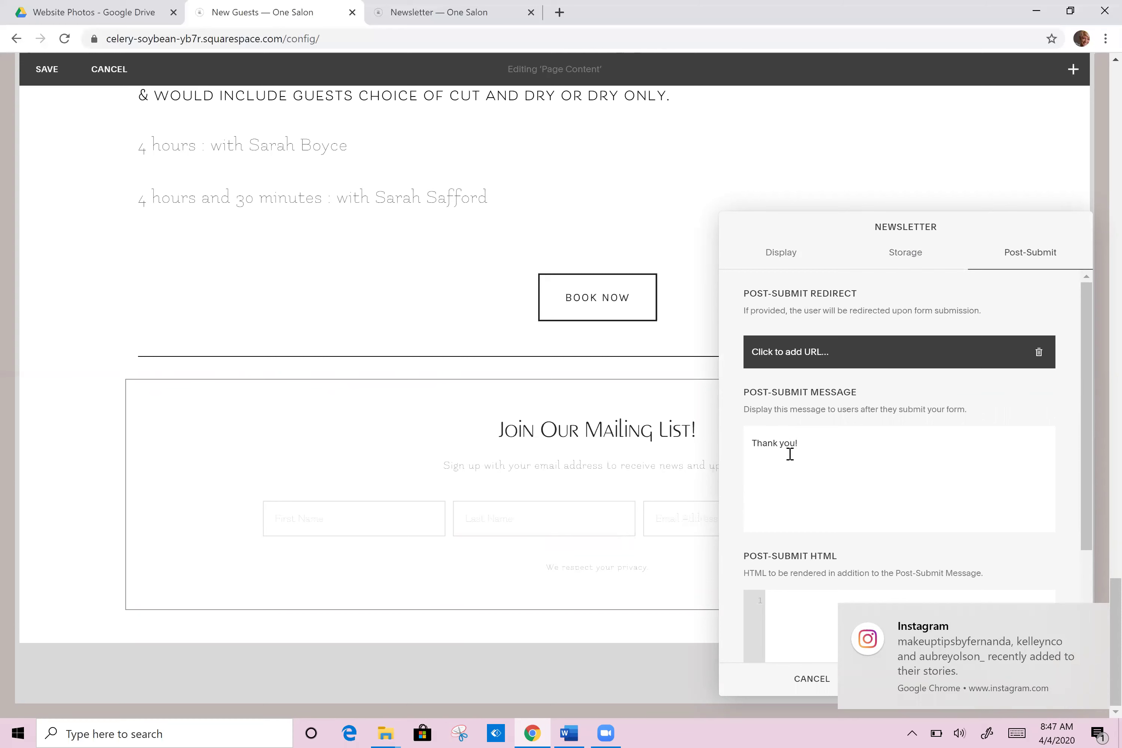
click(814, 443)
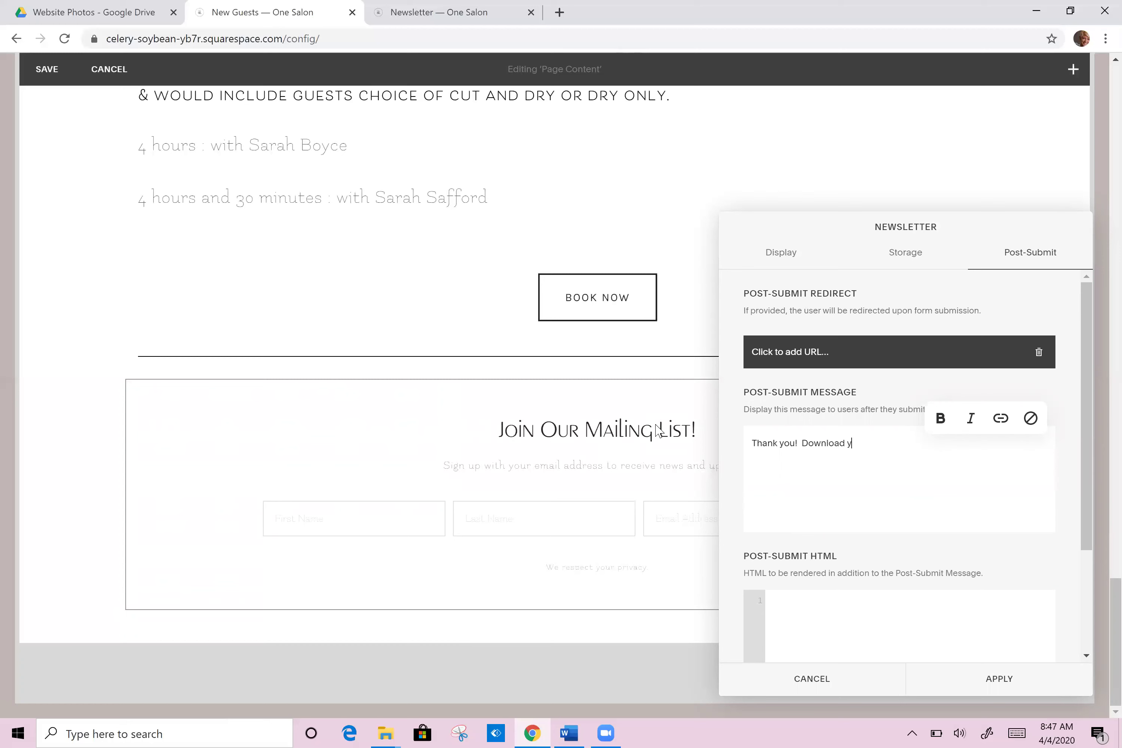
key(BackSpace)
key(BackSpace)
key(BackSpace)
text(ur handout here)
- Start a link on "Download your handout here" in the post-submit message and open the full Link Editor
drag(929, 442, 801, 443)
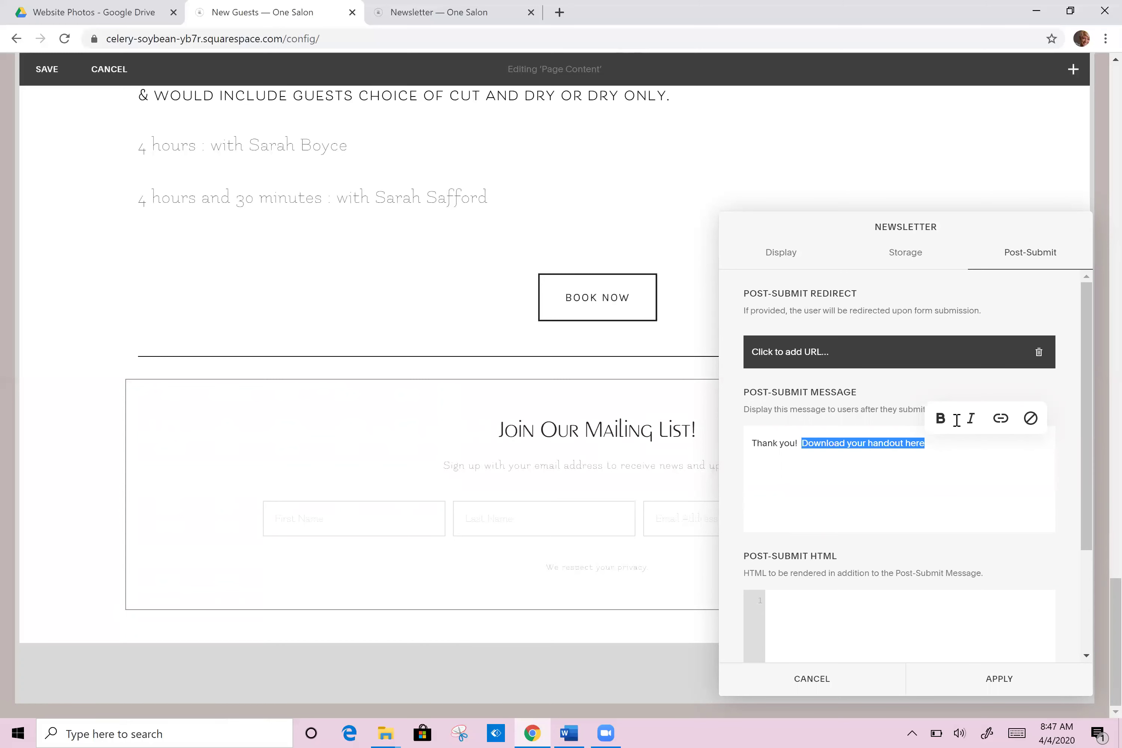
click(1004, 420)
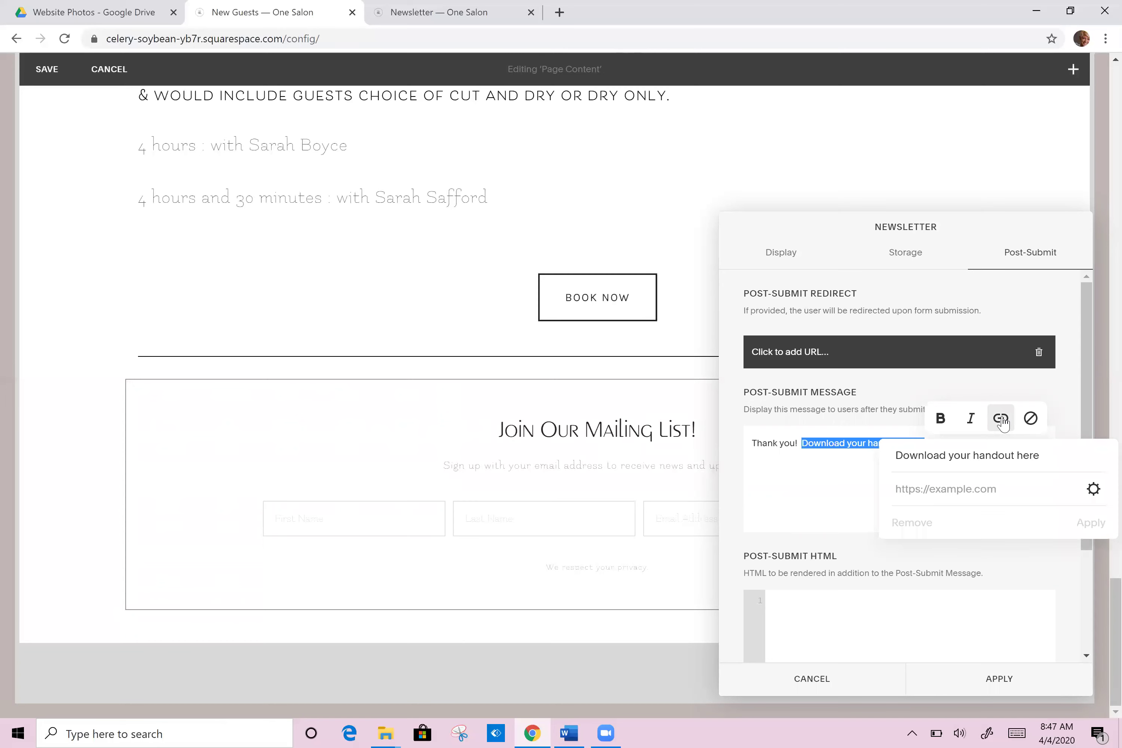
click(1093, 489)
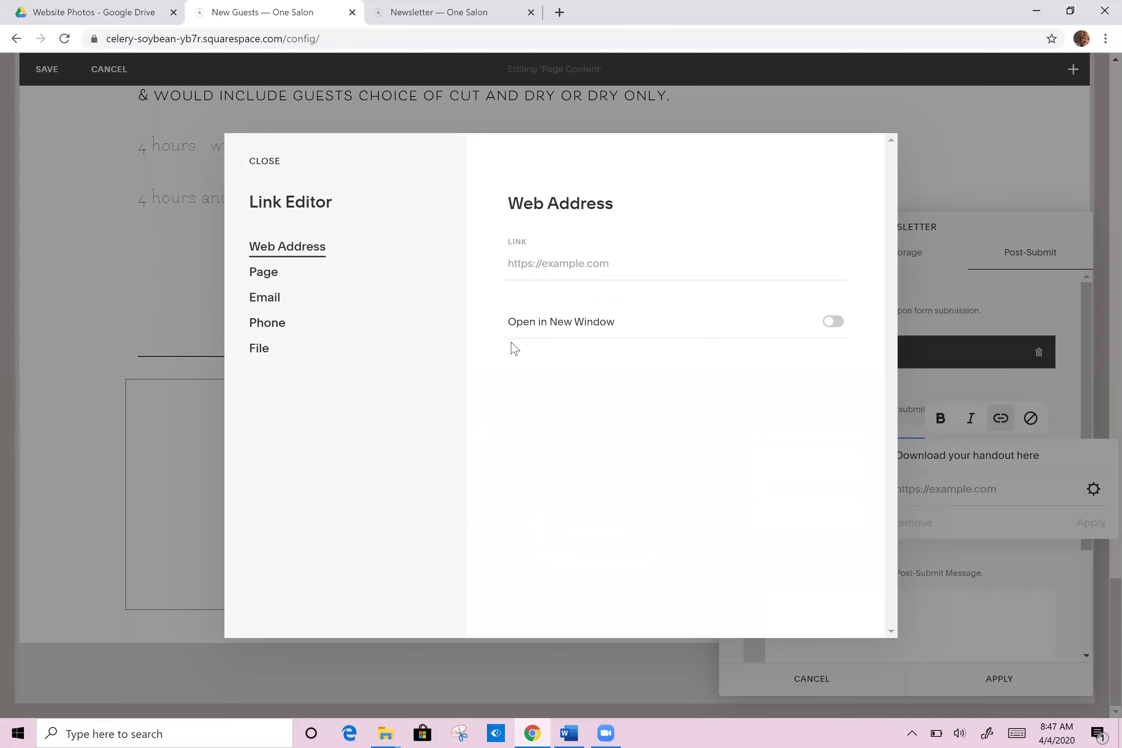